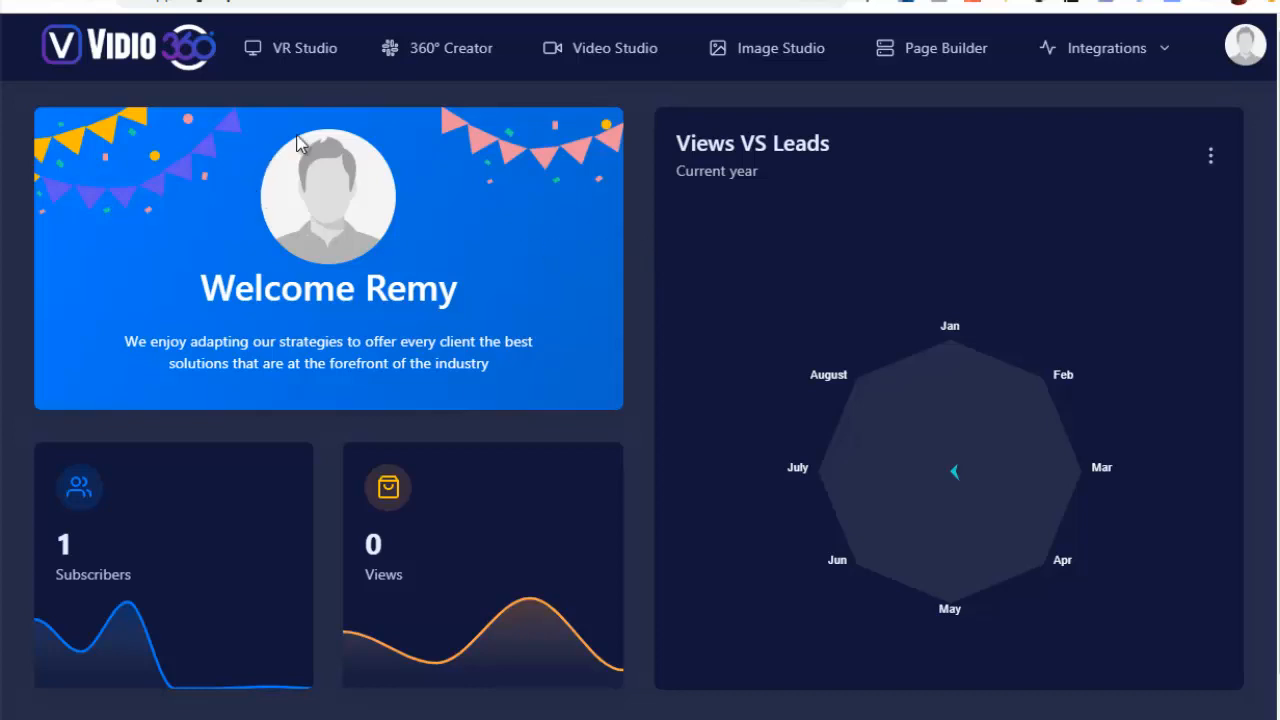
Open the VR Studio and look all around the virtual apartment, covering the living room, dining area and kitchen
click(290, 58)
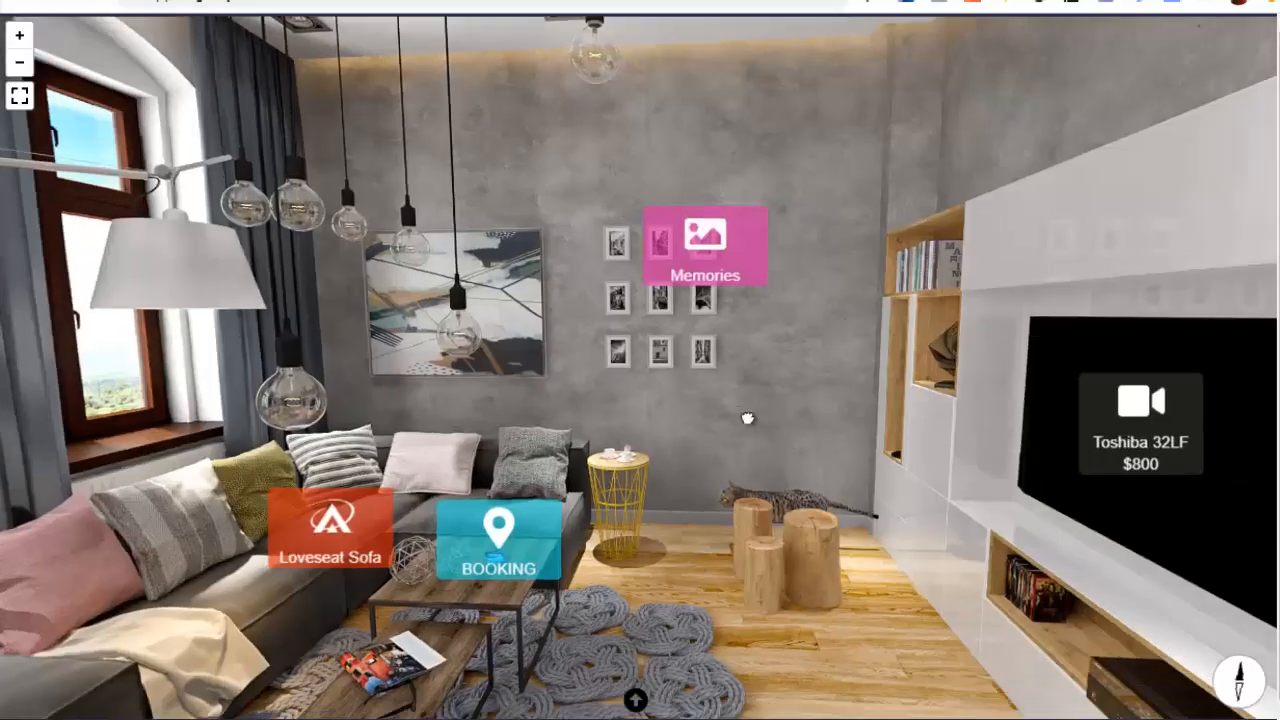
drag(748, 418, 866, 446)
drag(737, 356, 1210, 440)
drag(476, 411, 906, 286)
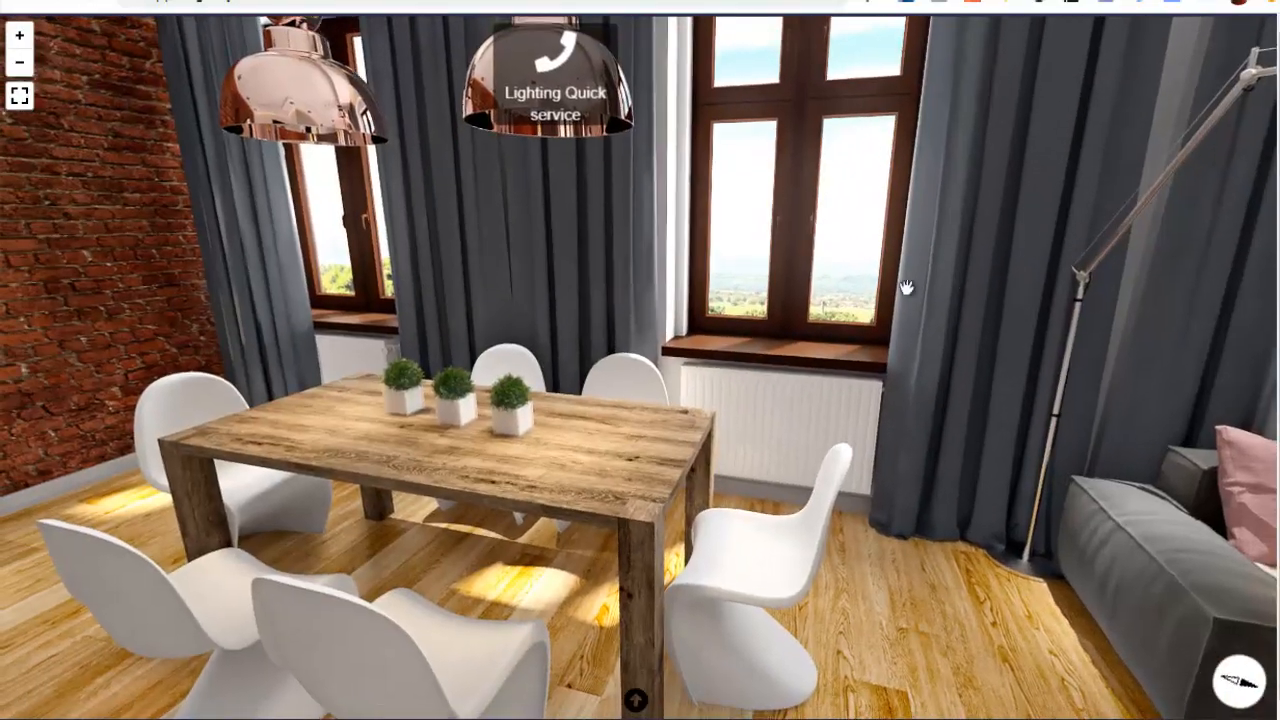
mouse_move(583, 280)
mouse_down()
mouse_move(883, 463)
mouse_move(1040, 505)
mouse_up()
mouse_move(426, 454)
mouse_down()
mouse_move(783, 334)
mouse_move(931, 409)
mouse_up()
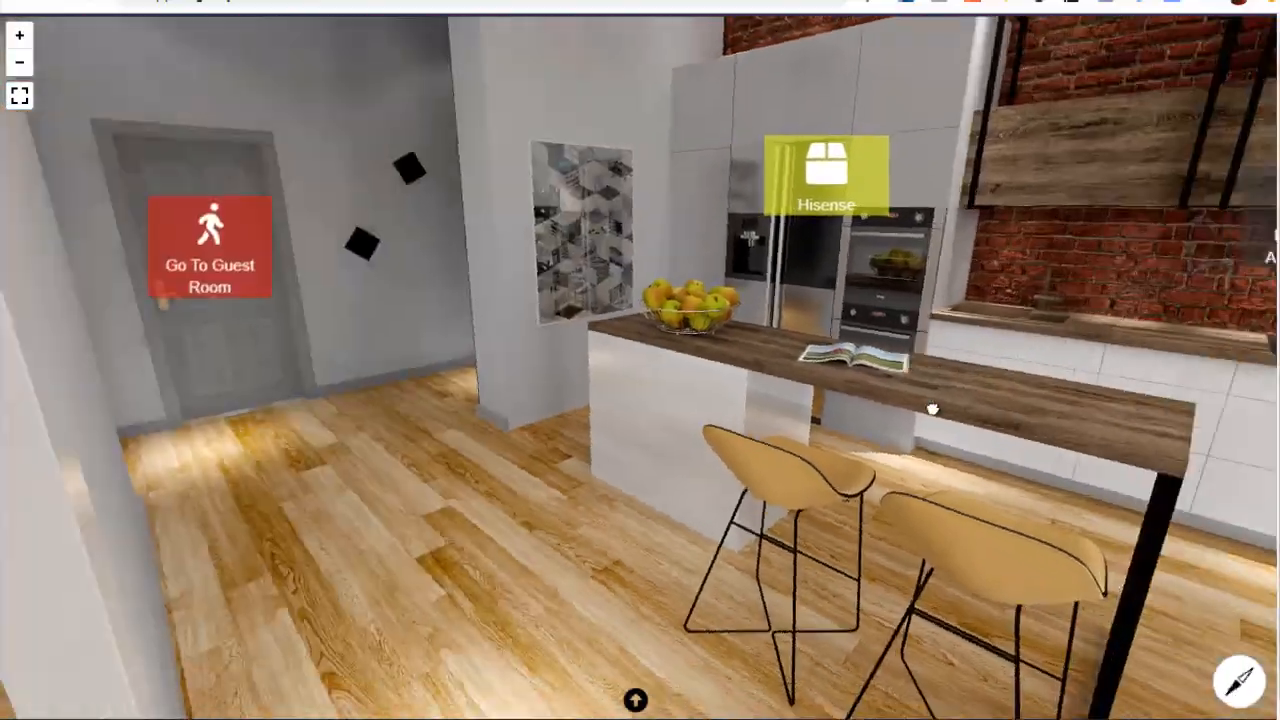
drag(454, 526, 843, 289)
drag(633, 364, 884, 445)
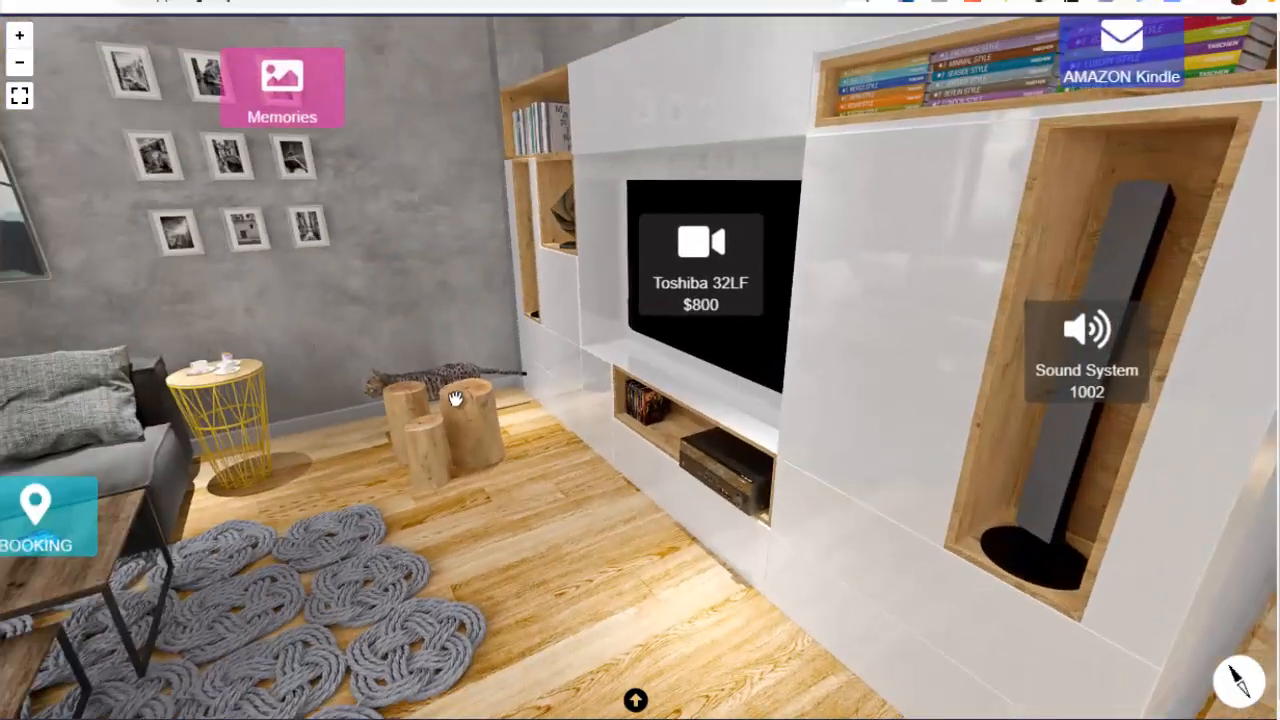
drag(457, 400, 694, 463)
drag(709, 328, 862, 192)
drag(794, 343, 806, 374)
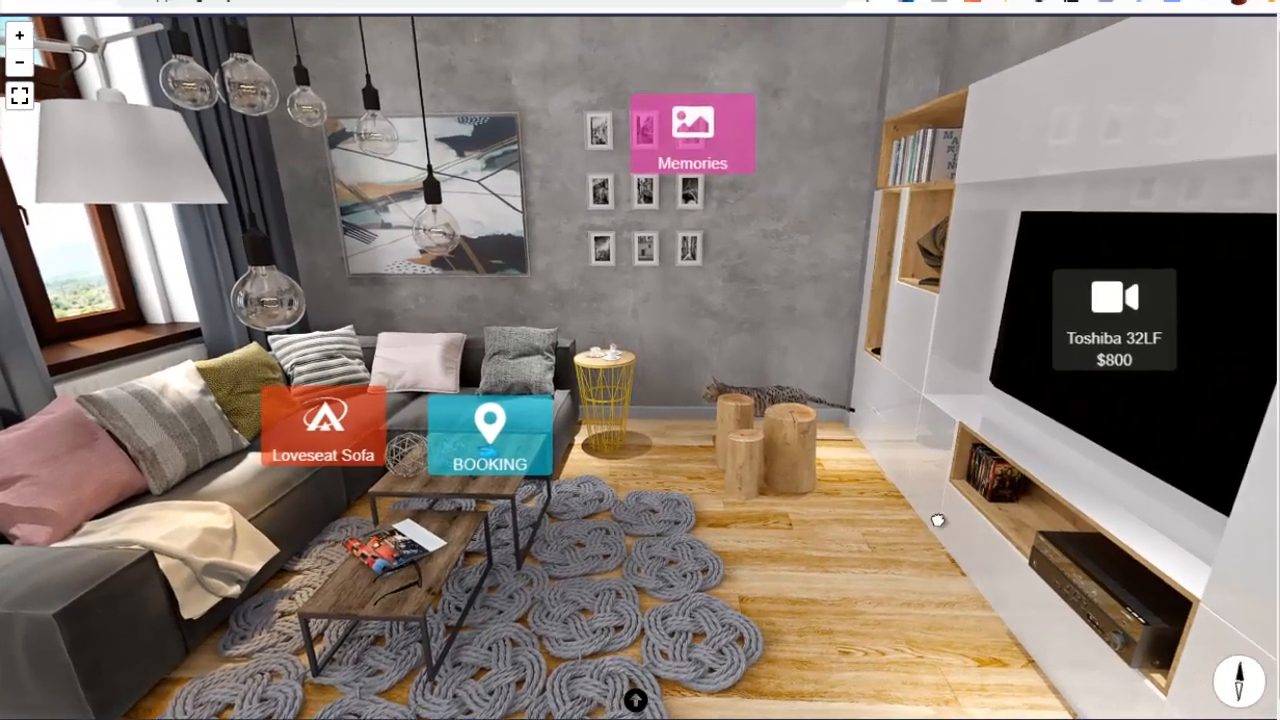
Examine the hotspots placed on the living room's sofa area and TV wall, up to the guest room door
drag(934, 520, 494, 540)
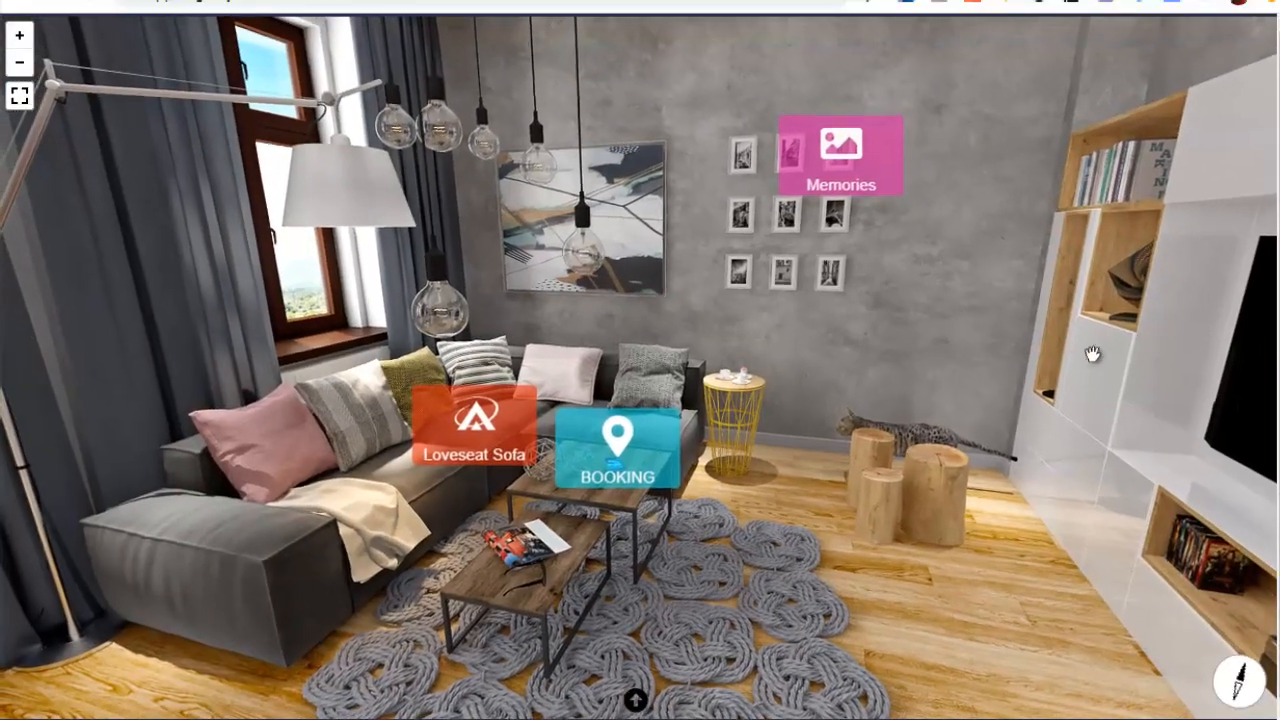
drag(1091, 355, 729, 346)
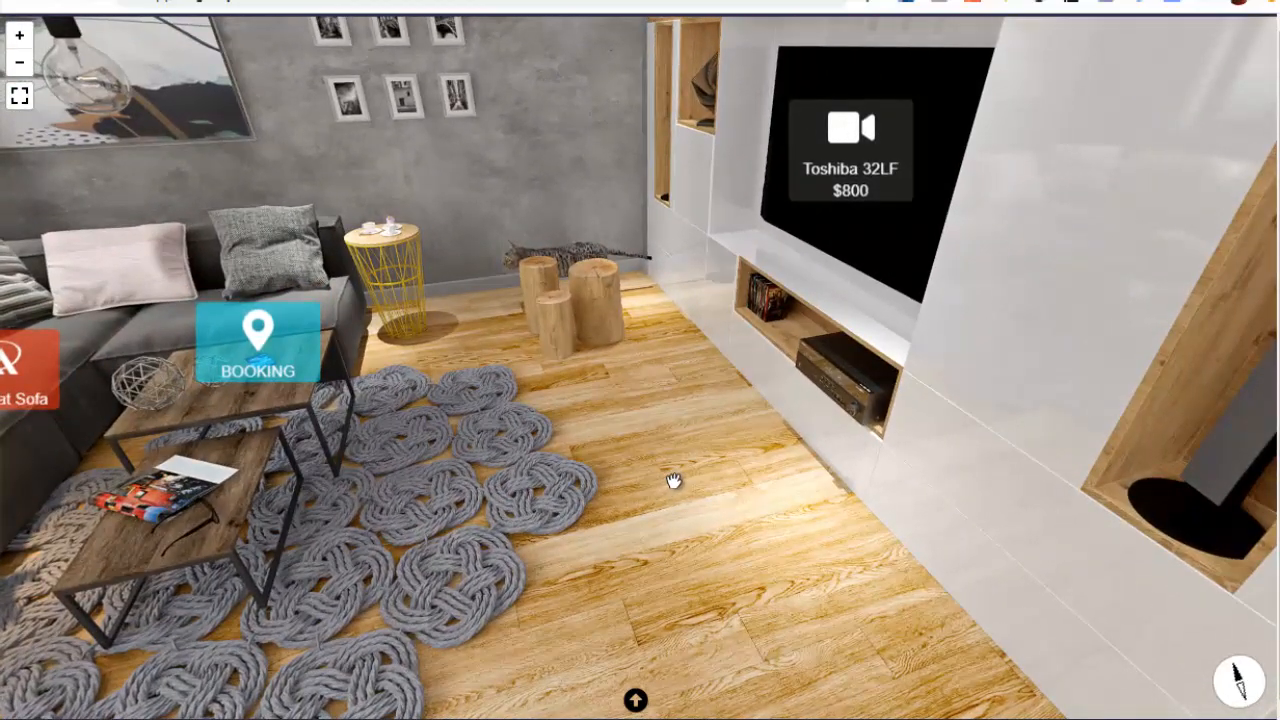
drag(673, 481, 728, 506)
drag(822, 389, 520, 447)
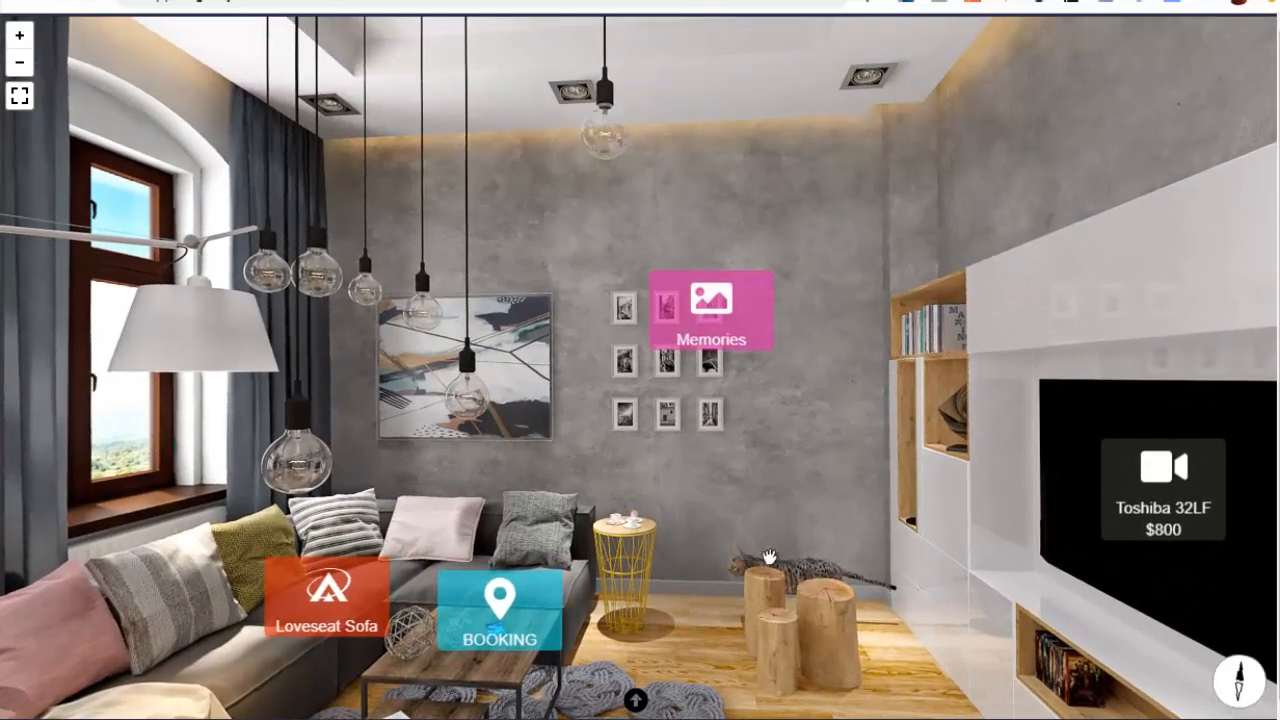
drag(1005, 515, 824, 338)
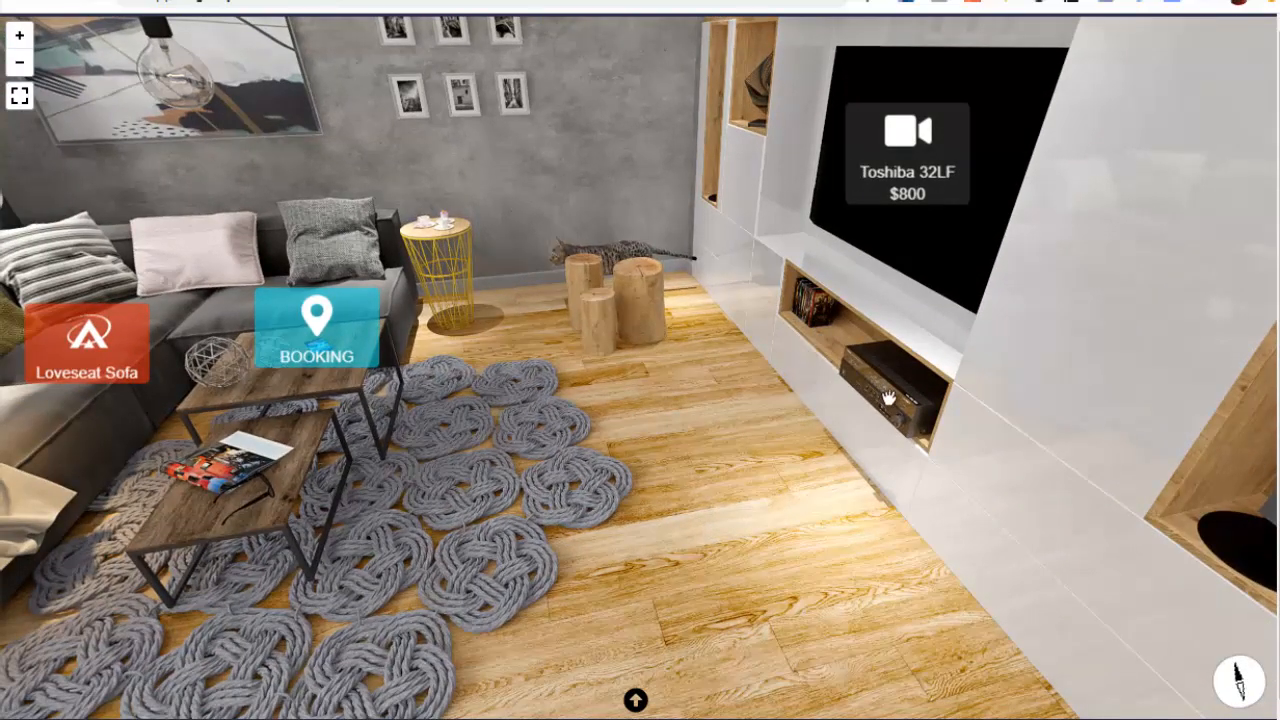
drag(887, 398, 563, 420)
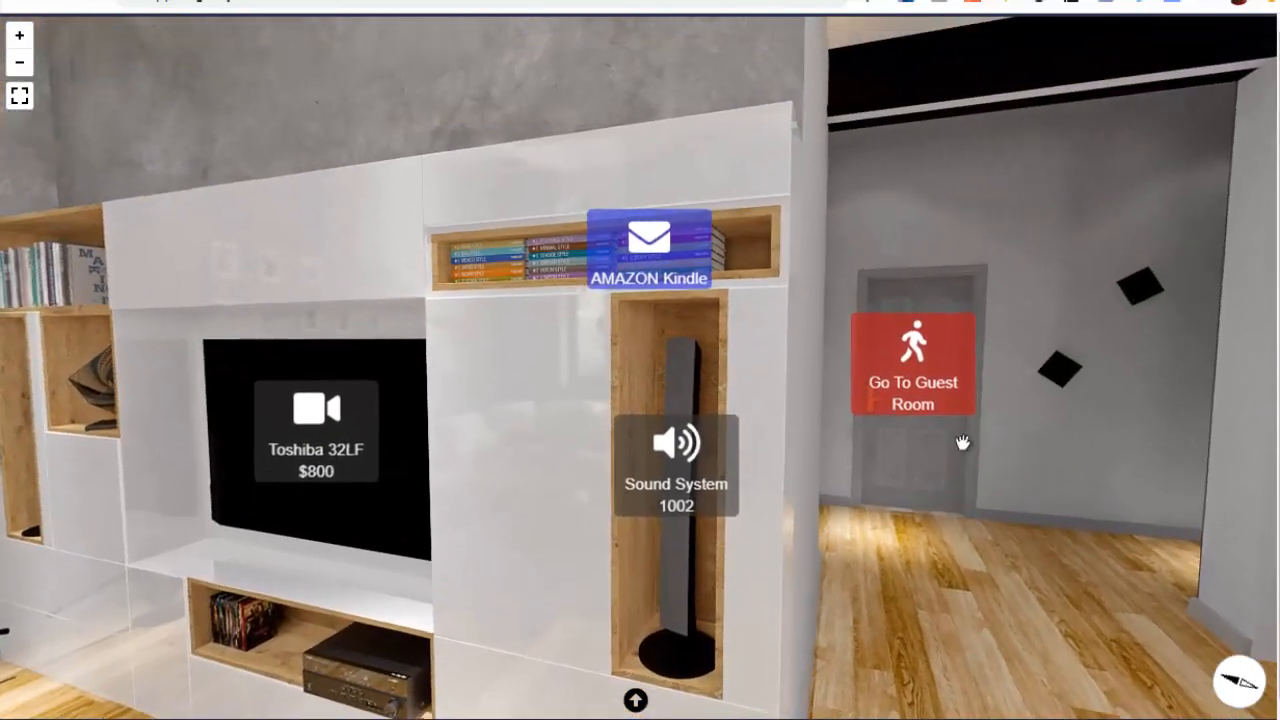
drag(962, 442, 1012, 446)
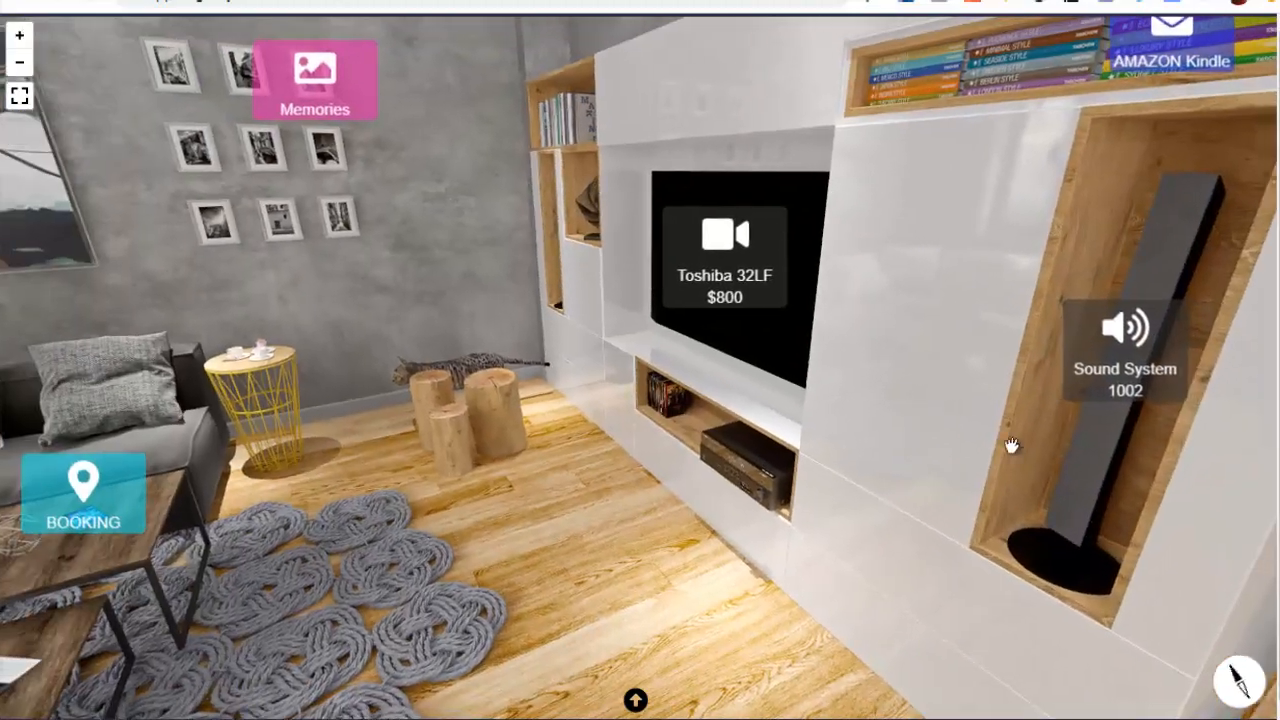
Open the Toshiba 32LF video hotspot on the TV, play the video, skip further ahead and close it
mouse_move(623, 354)
mouse_down()
mouse_move(774, 463)
mouse_move(817, 418)
mouse_up()
mouse_move(645, 460)
mouse_down()
mouse_move(692, 398)
mouse_move(500, 124)
mouse_up()
drag(449, 312, 678, 317)
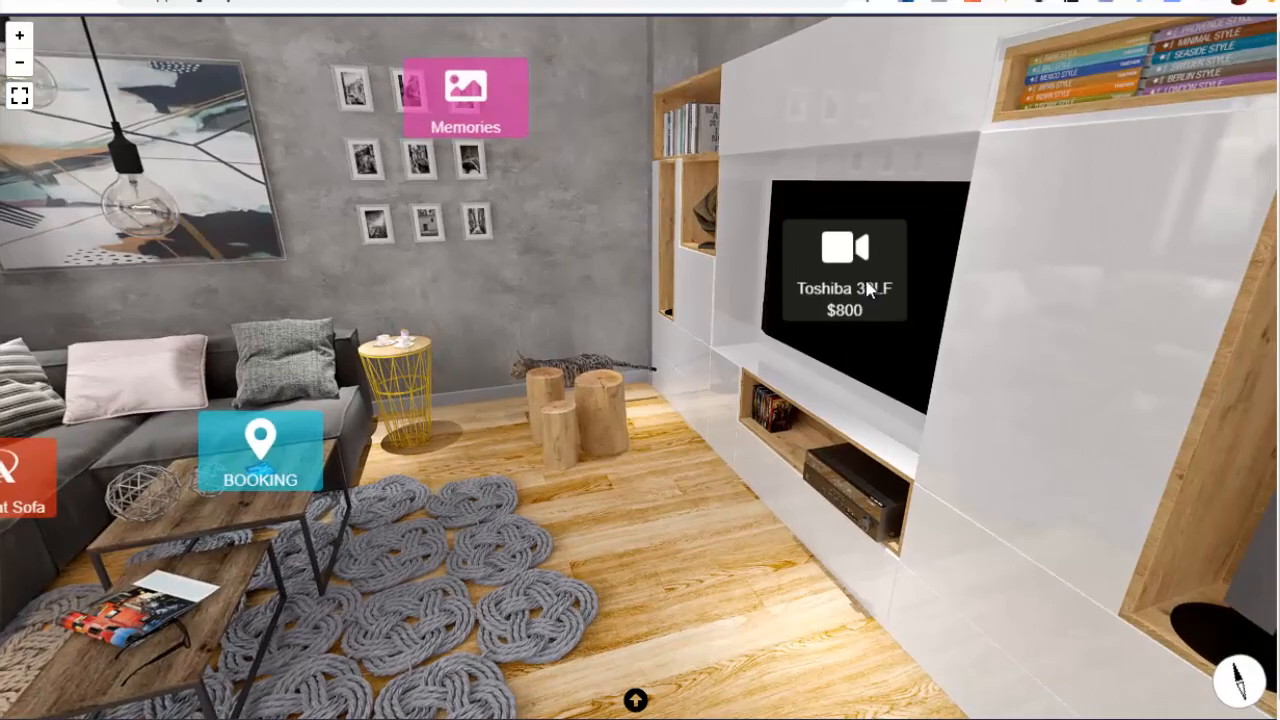
click(840, 268)
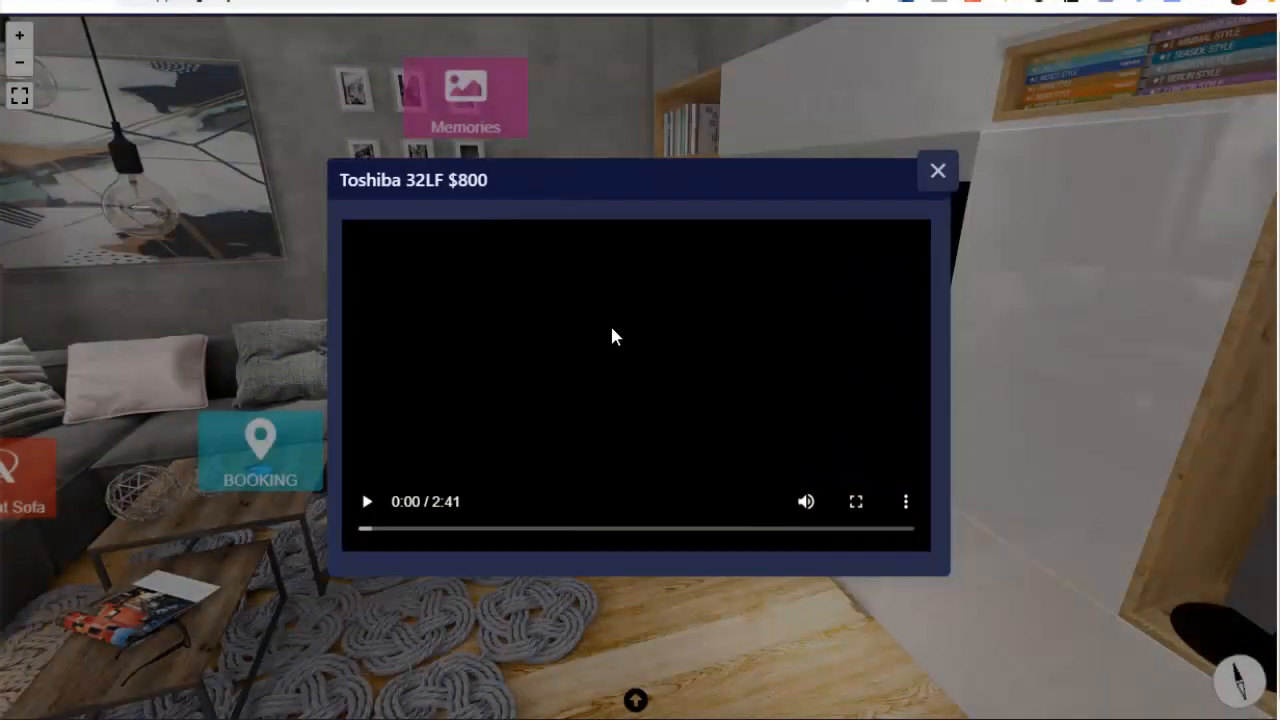
click(367, 502)
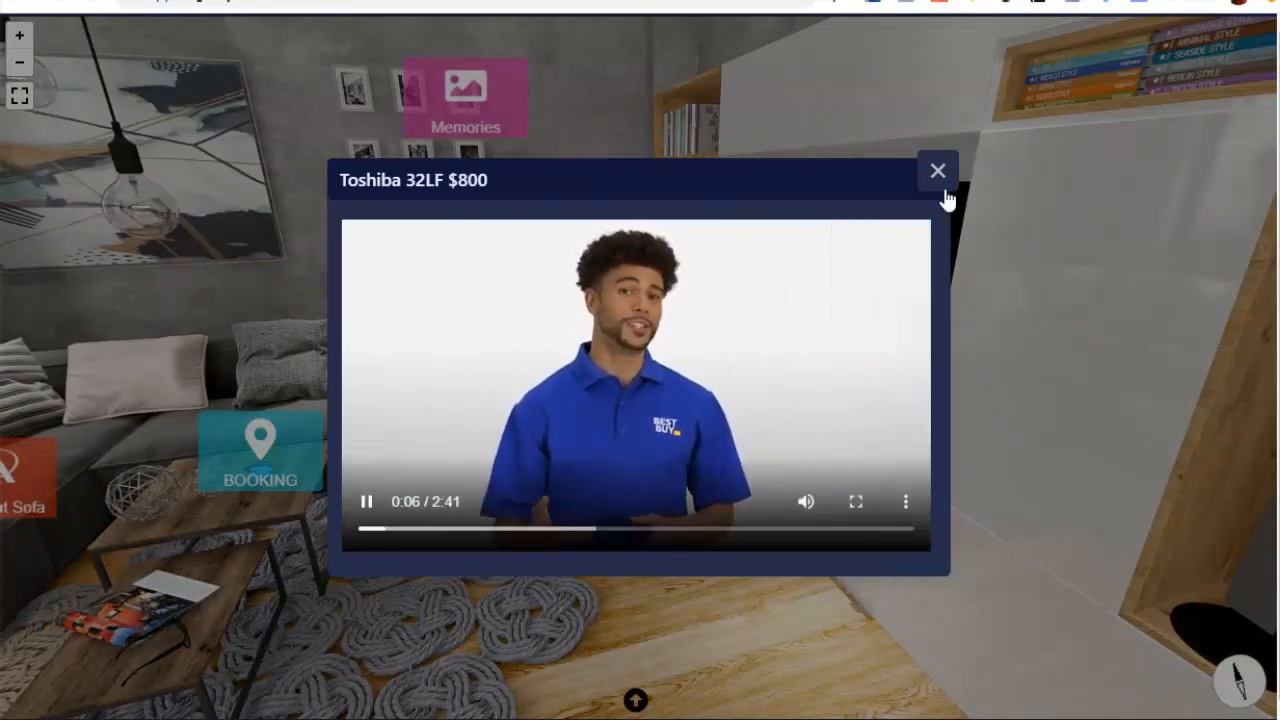
drag(428, 537, 545, 535)
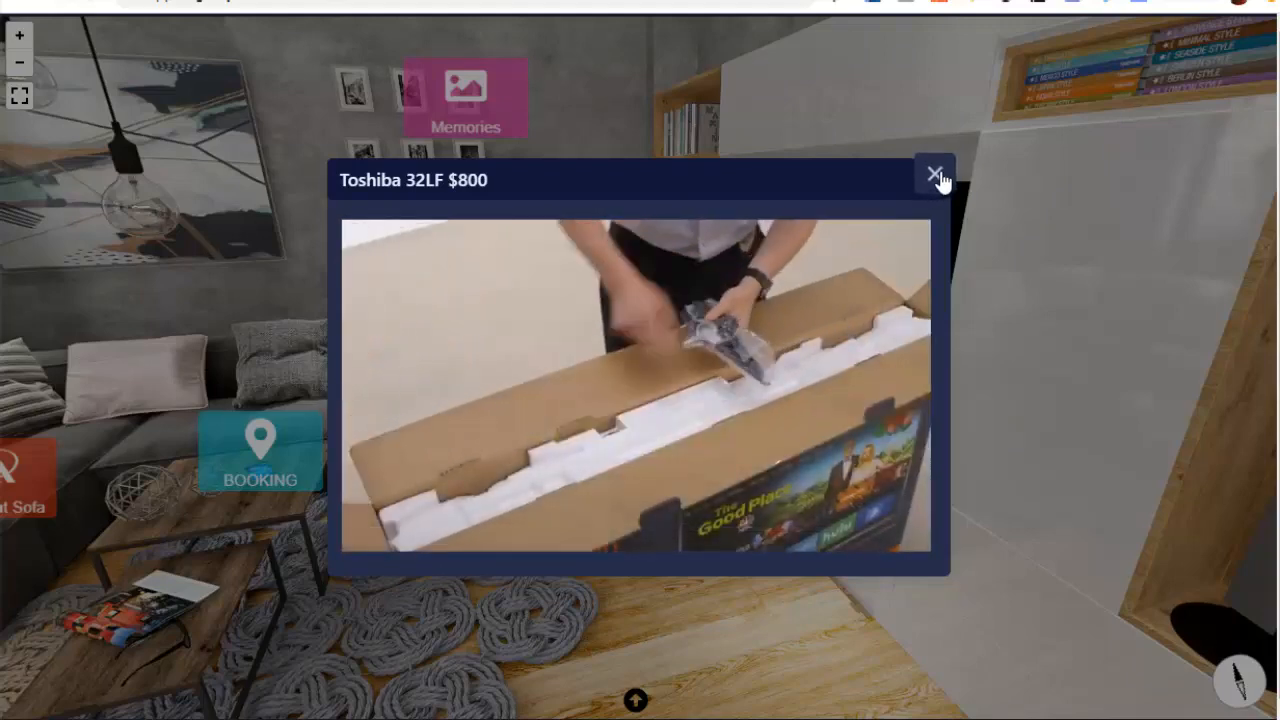
click(938, 171)
View the BOOKING hotspot's map, follow its link to the Phi Phi Don hotels page, return to the tour and close the hotspot
drag(585, 283, 812, 291)
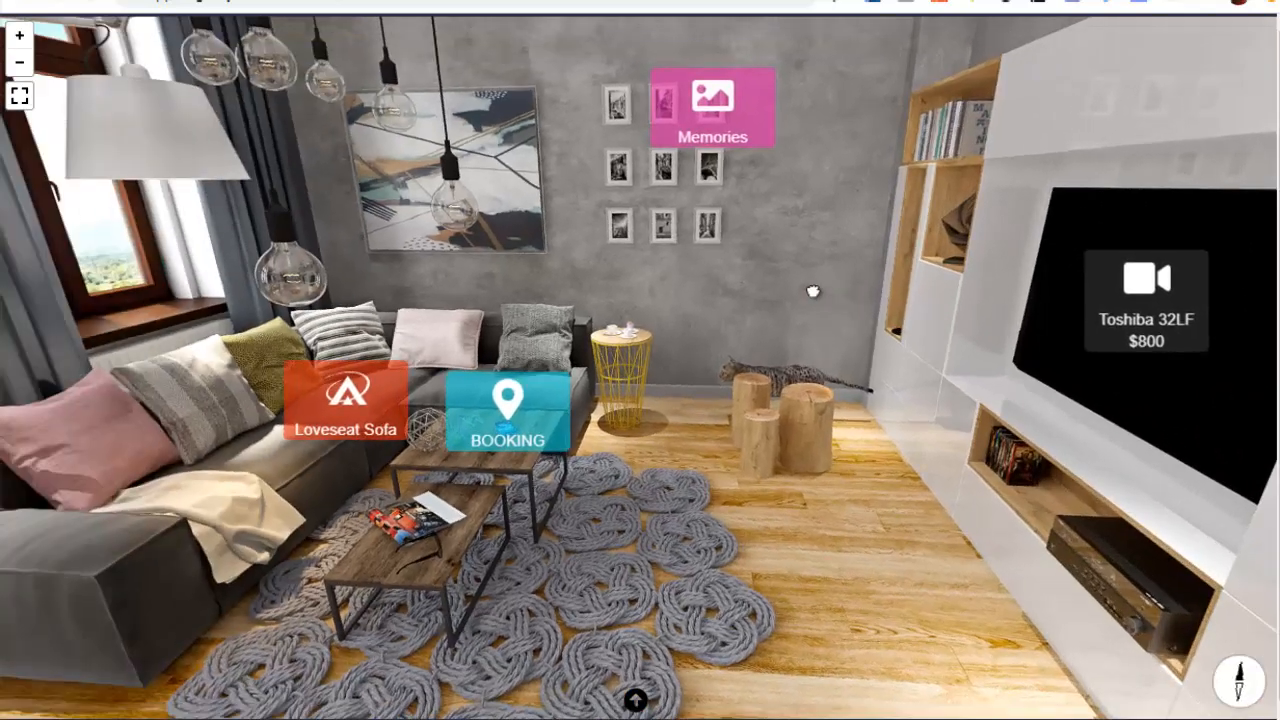
click(510, 420)
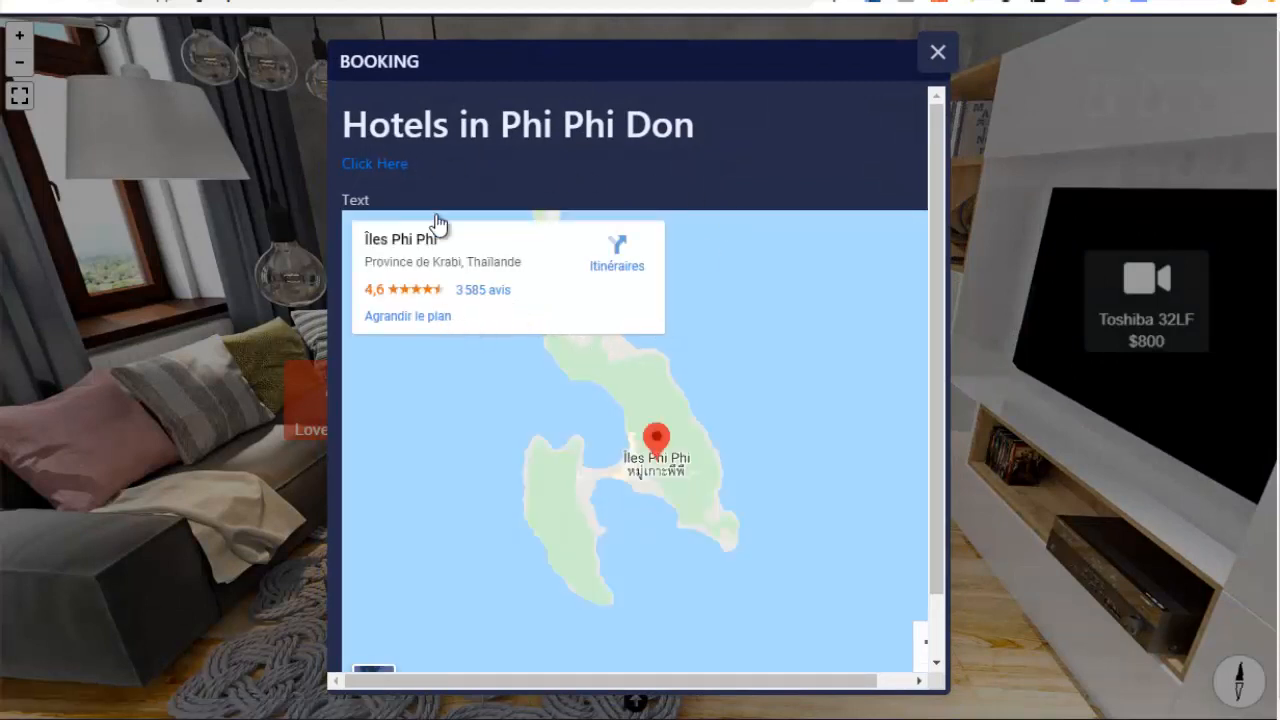
scroll(765, 400, down, 1)
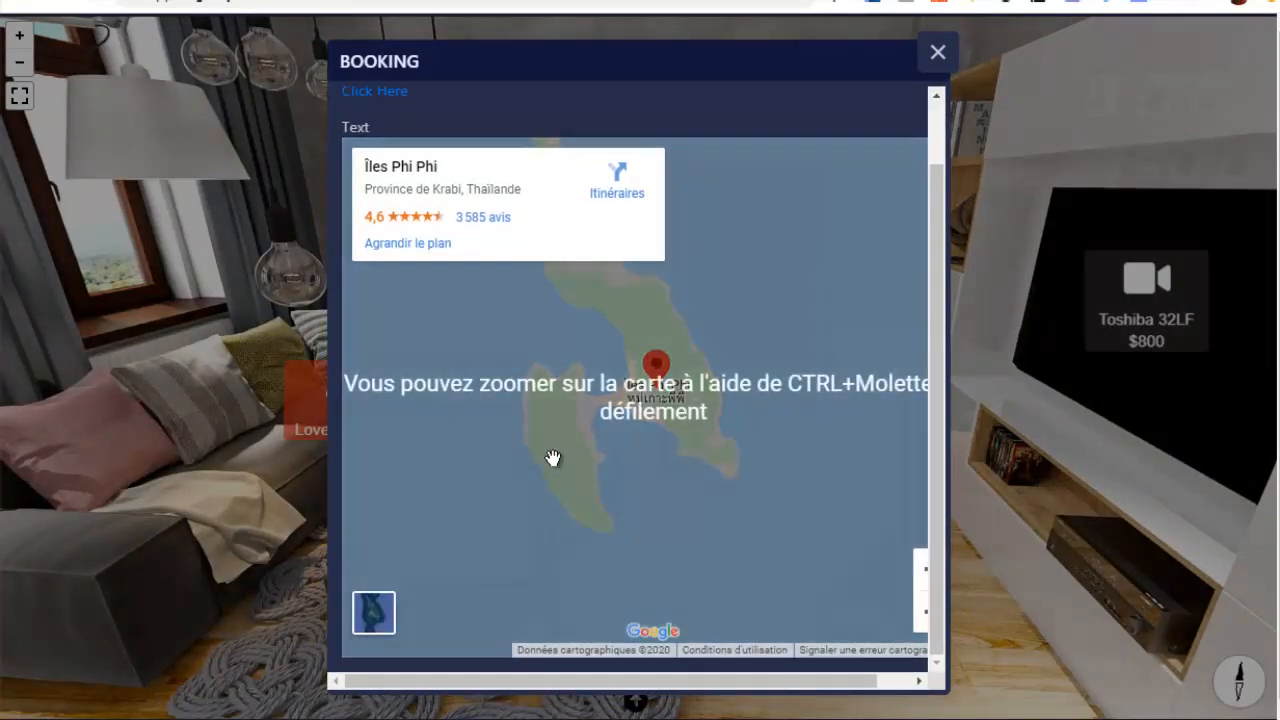
scroll(690, 280, up, 1)
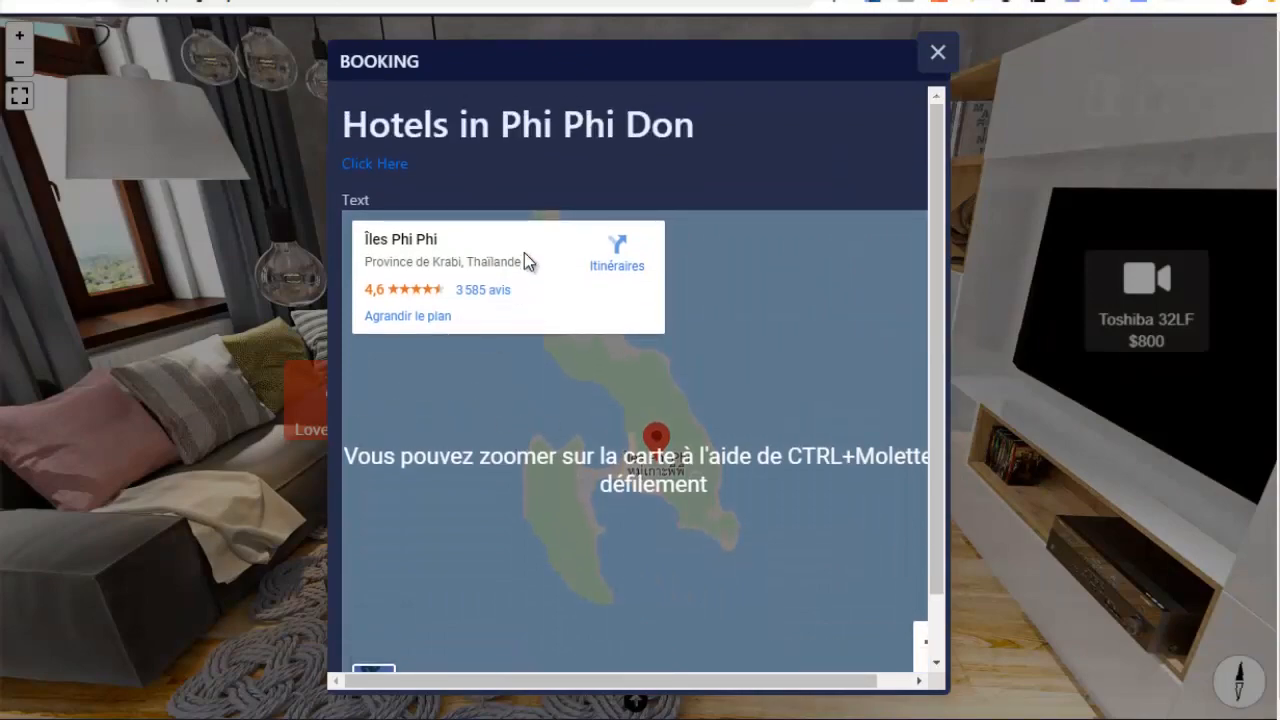
click(380, 170)
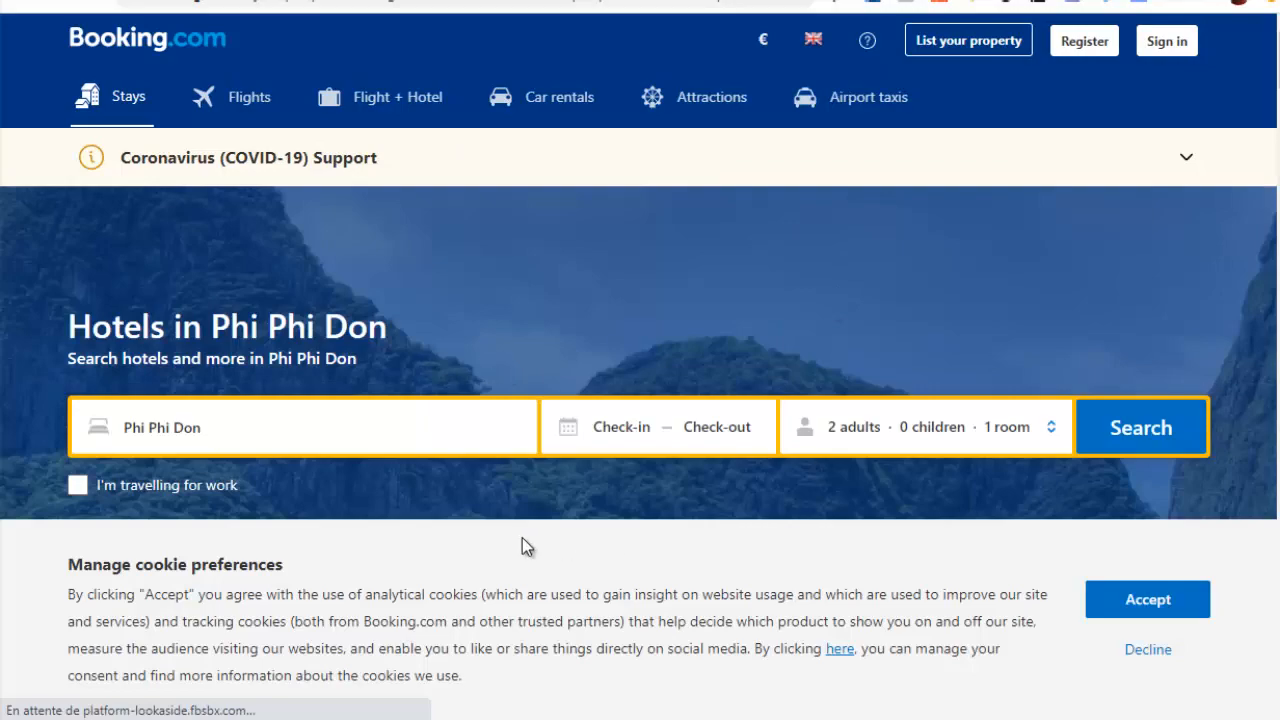
click(451, 0)
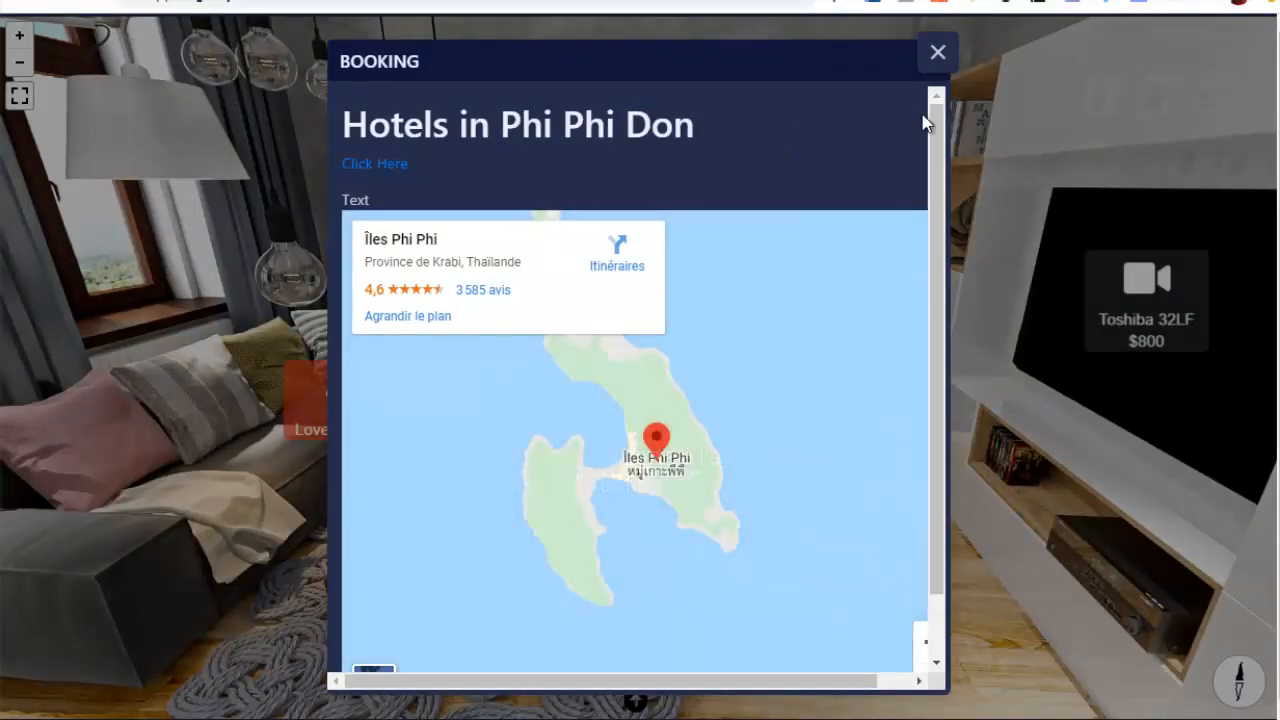
click(937, 52)
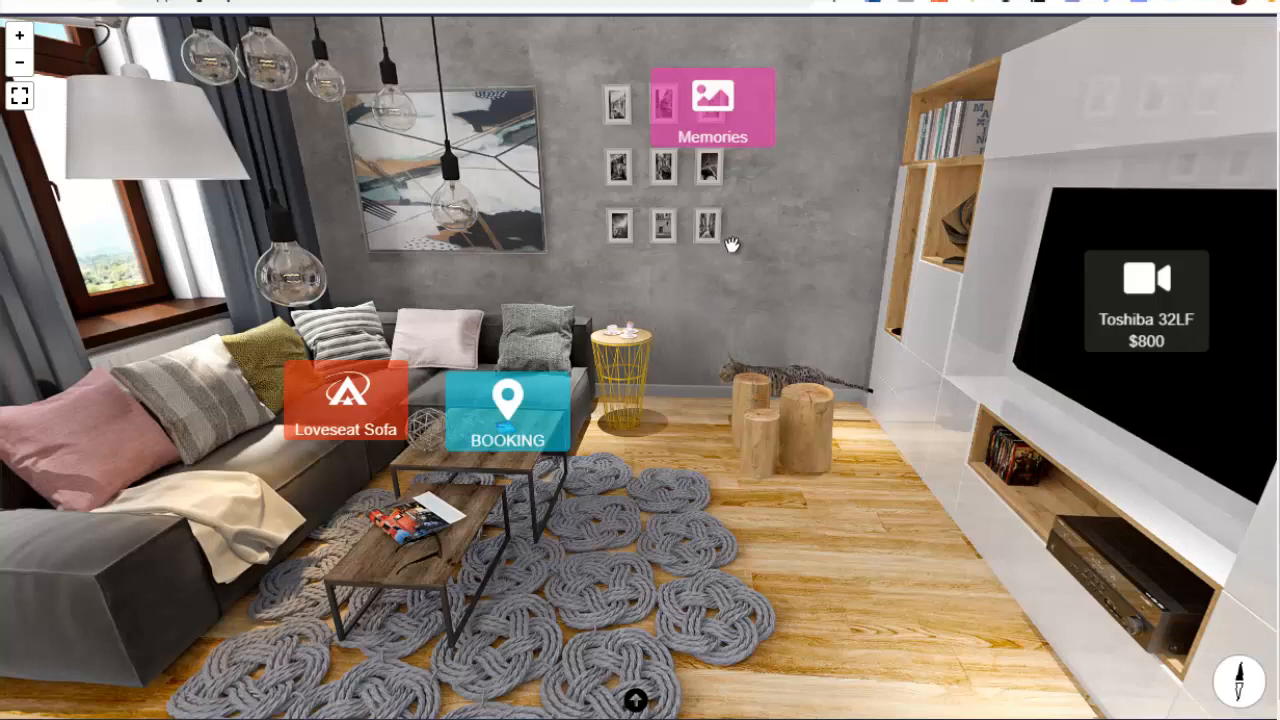
View the Memories photo hotspot, and the Loveseat Sofa description with its linked product page, closing each
click(708, 106)
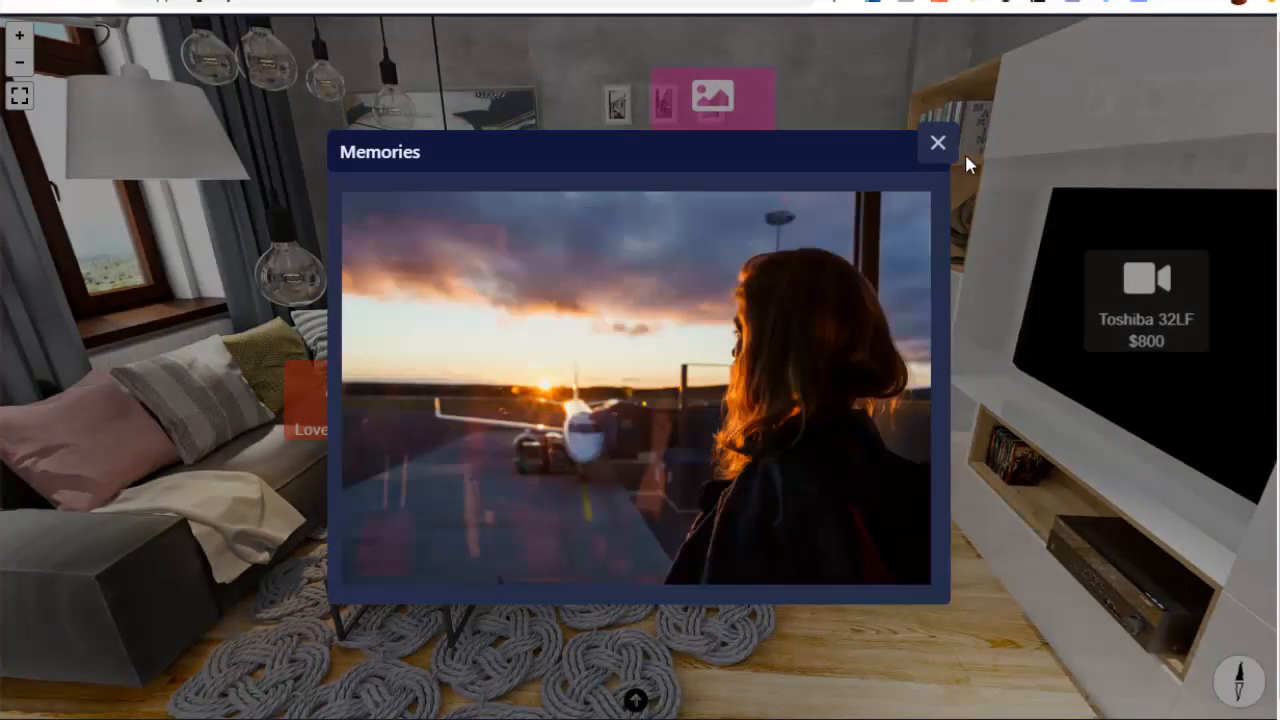
click(940, 146)
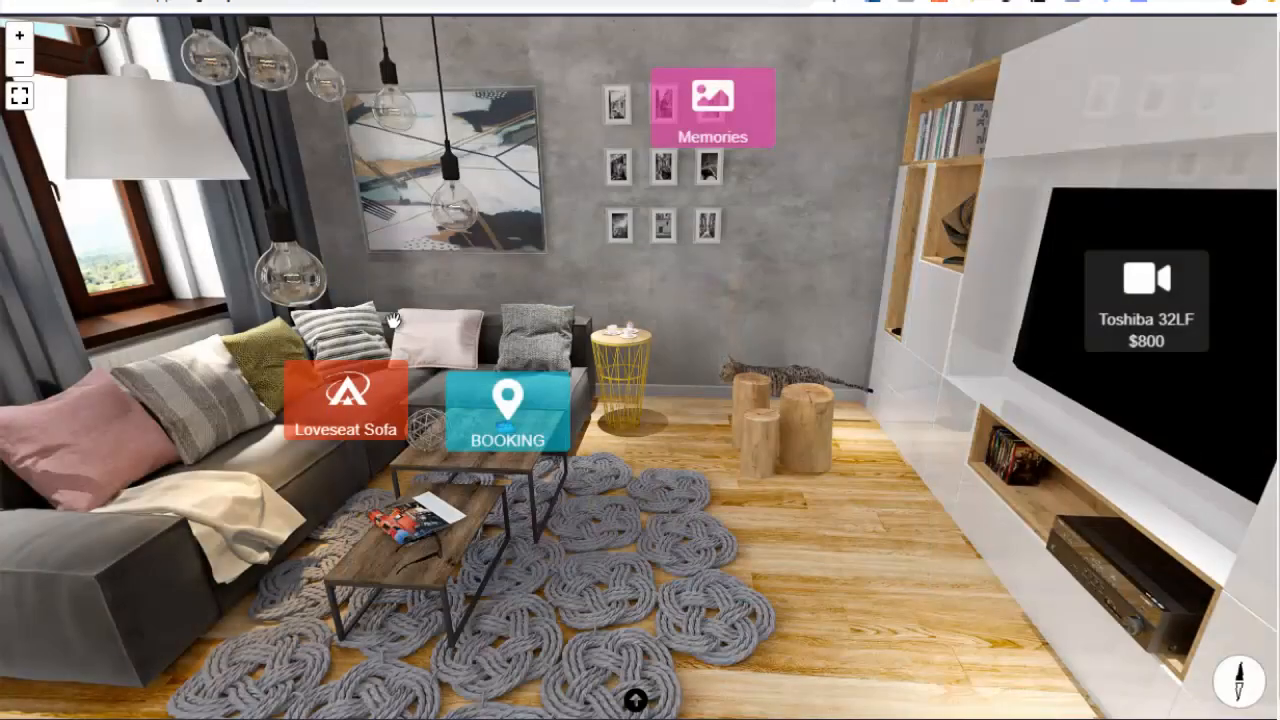
click(340, 403)
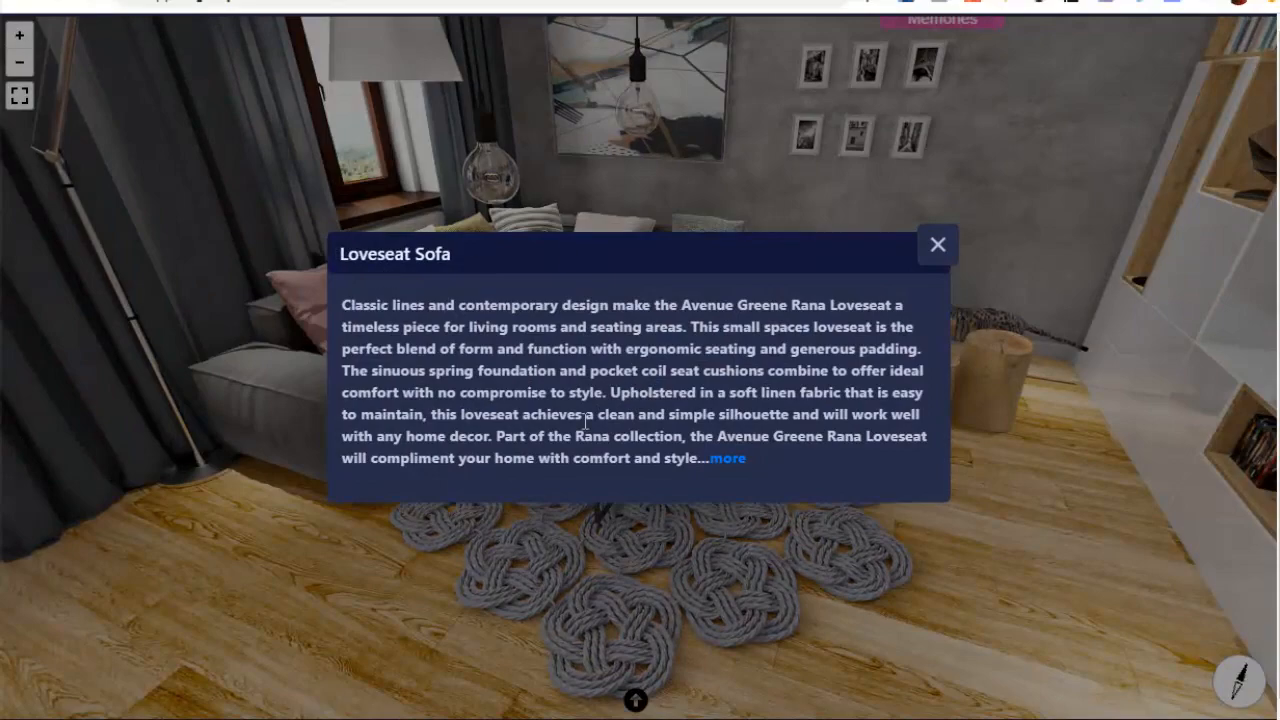
click(734, 460)
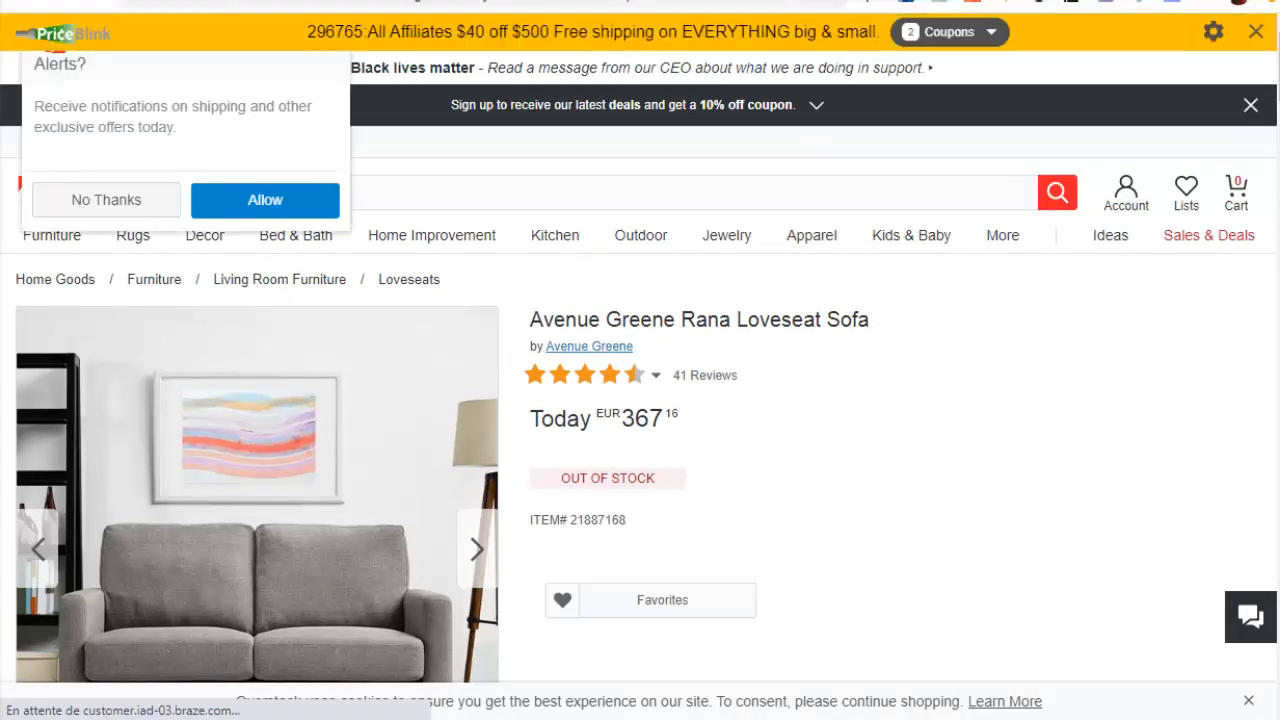
click(620, 1)
click(218, 313)
View the Lighting Quick service call hotspot above the dining table and close it
drag(234, 251, 840, 290)
drag(440, 290, 1130, 350)
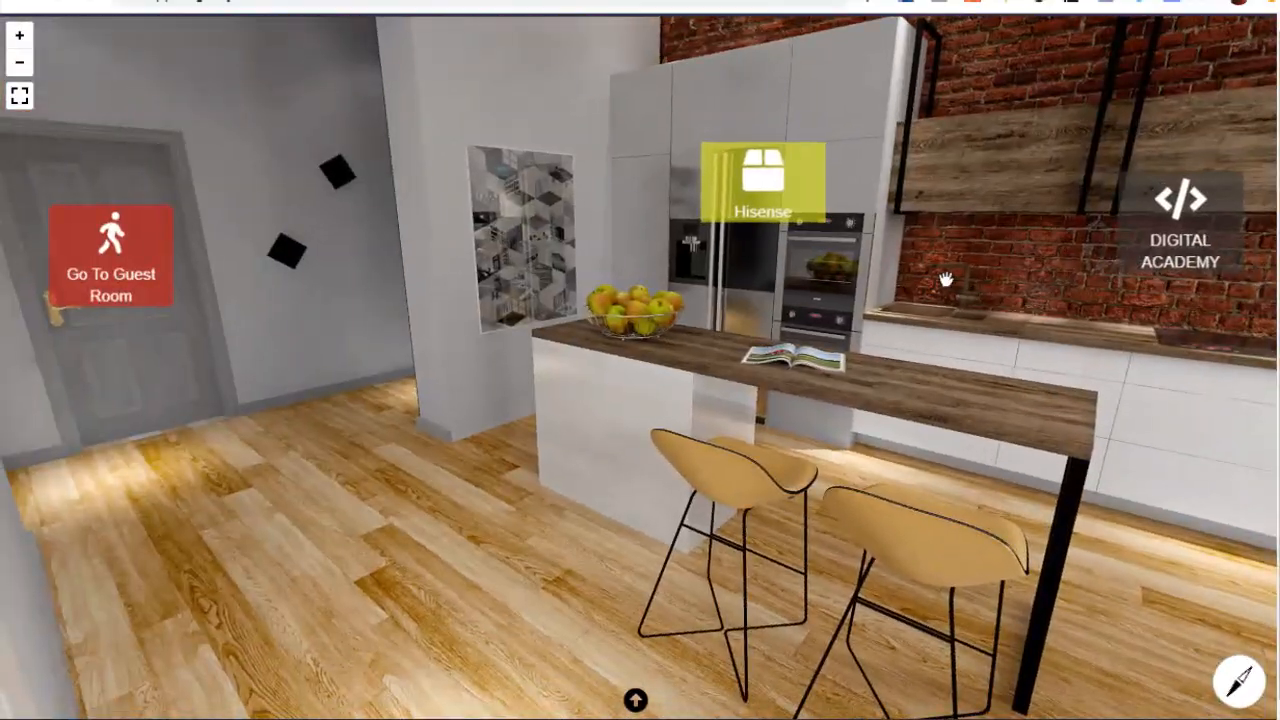
drag(943, 280, 360, 380)
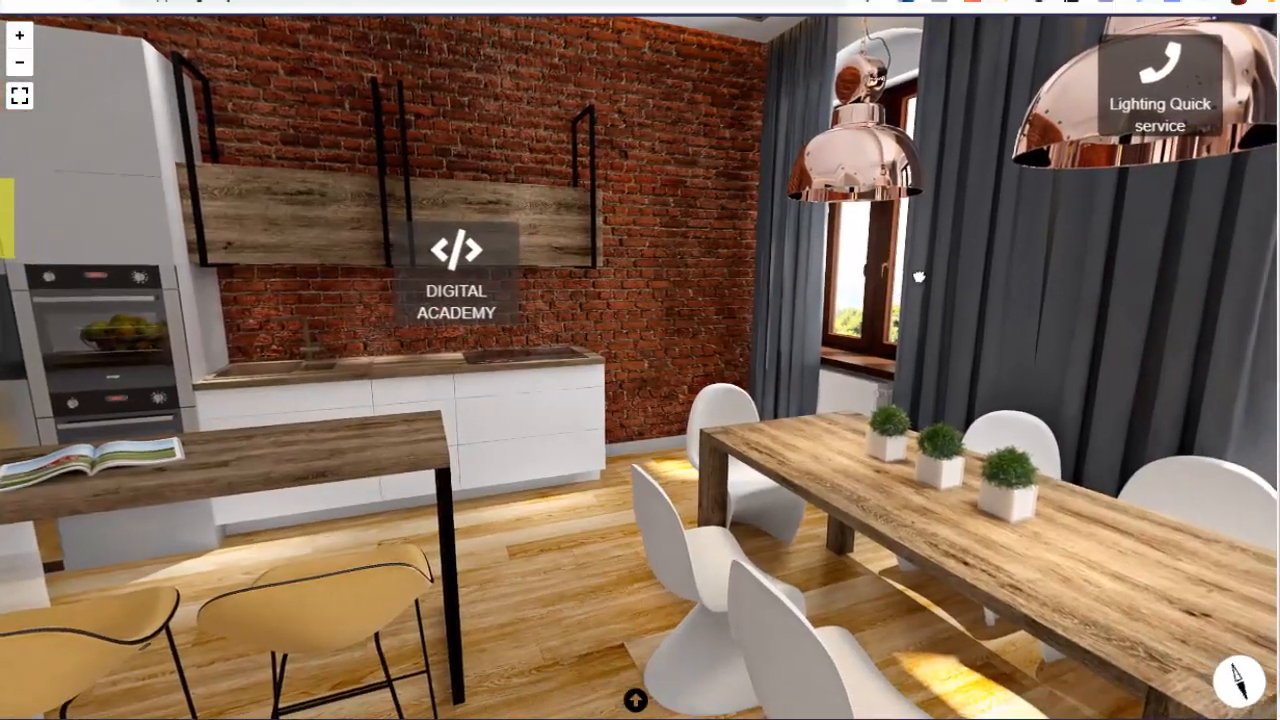
drag(880, 282, 671, 211)
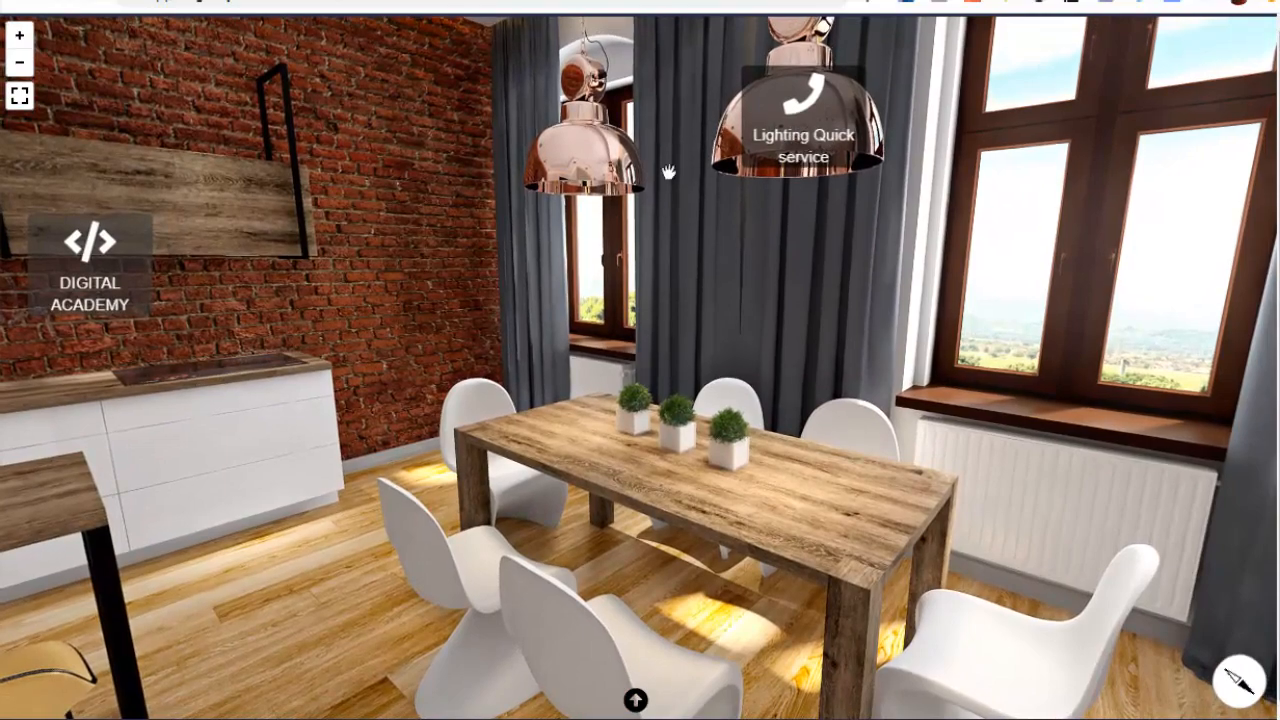
click(797, 118)
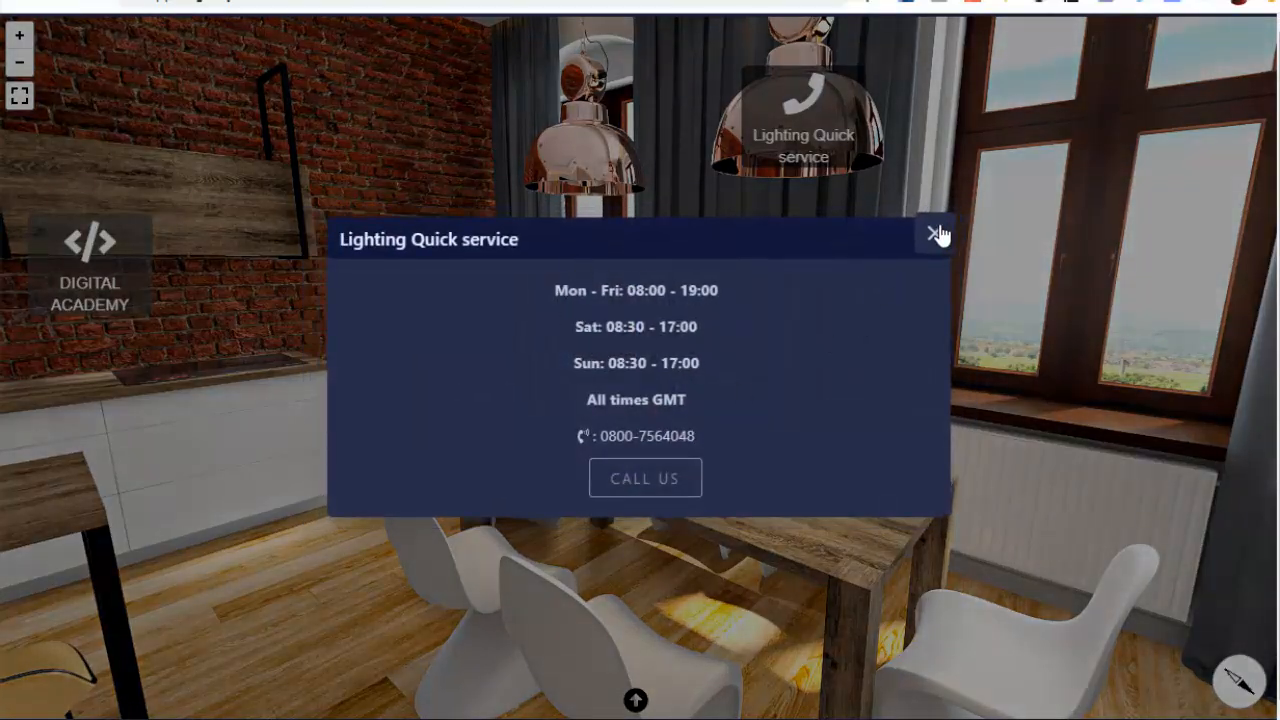
click(939, 234)
View the AMAZON Kindle contact form hotspot on the bookshelf and close it without filling it in
drag(300, 265, 846, 169)
drag(184, 256, 920, 257)
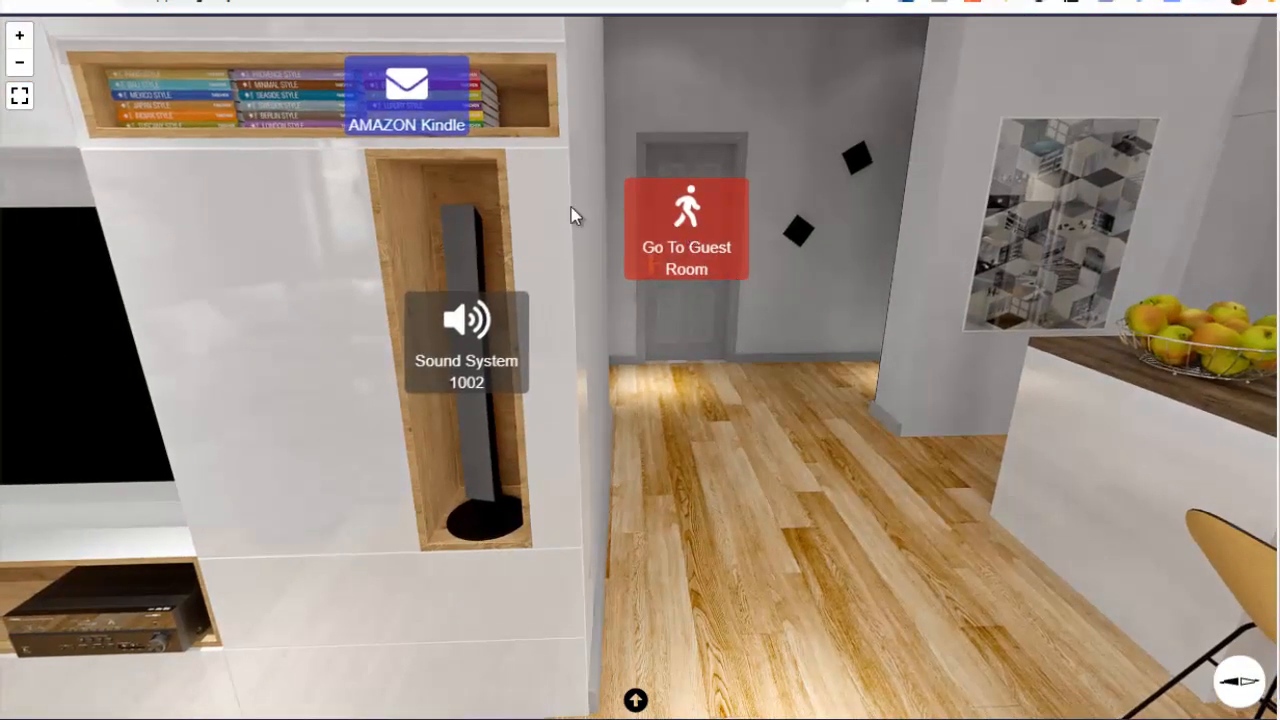
drag(225, 140, 280, 172)
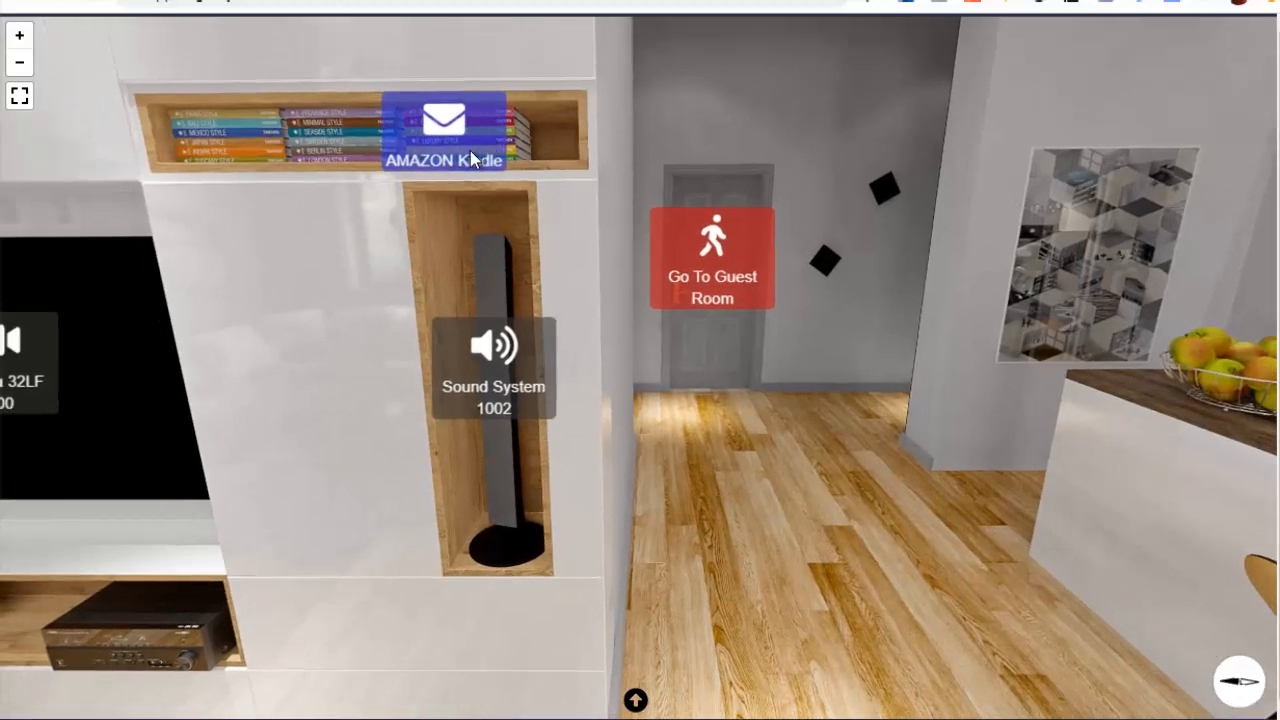
click(458, 143)
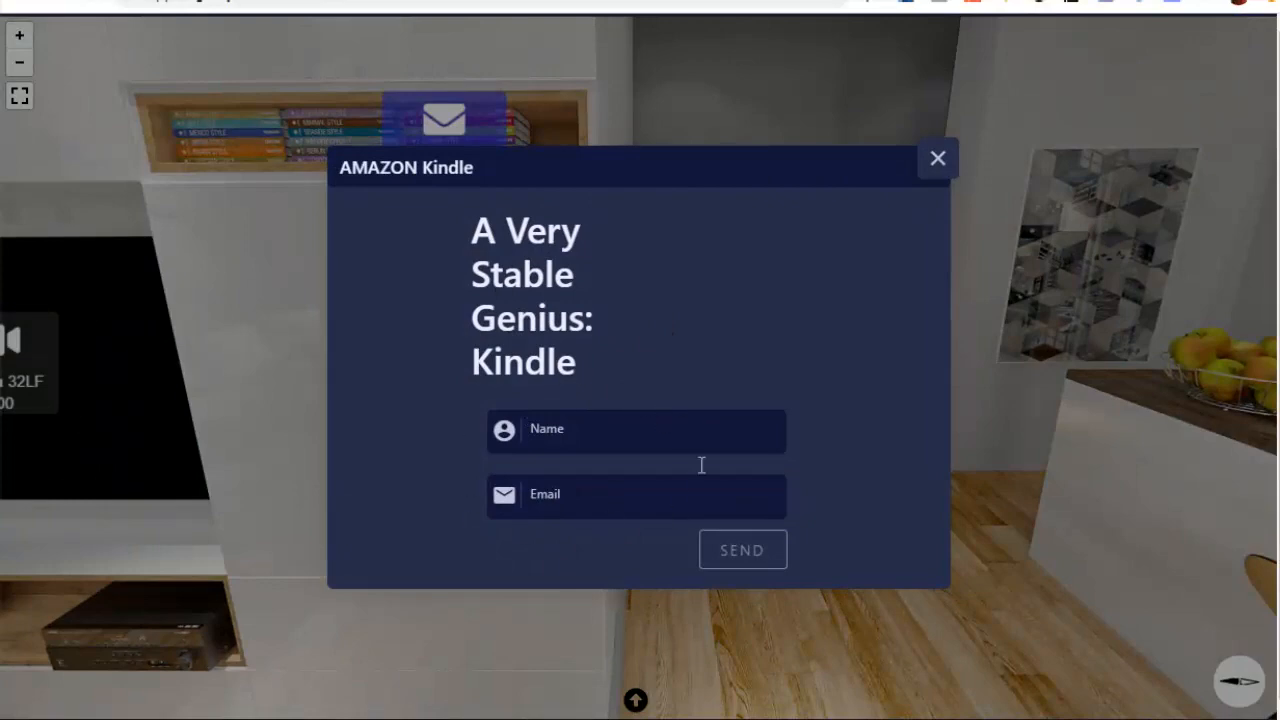
click(938, 158)
Enter the guest room through its door hotspot and look around to the guitars on the wall
drag(740, 310, 647, 358)
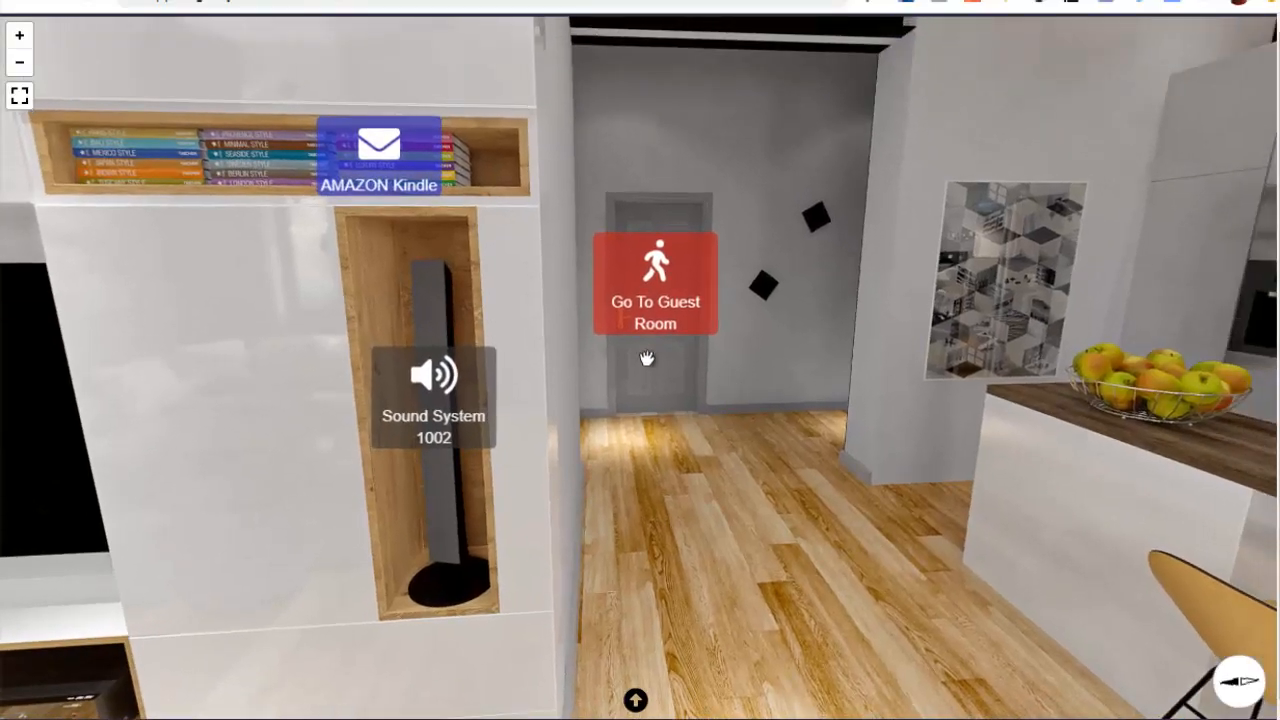
click(655, 275)
drag(135, 391, 768, 422)
drag(835, 312, 200, 326)
drag(754, 325, 366, 318)
drag(837, 409, 450, 428)
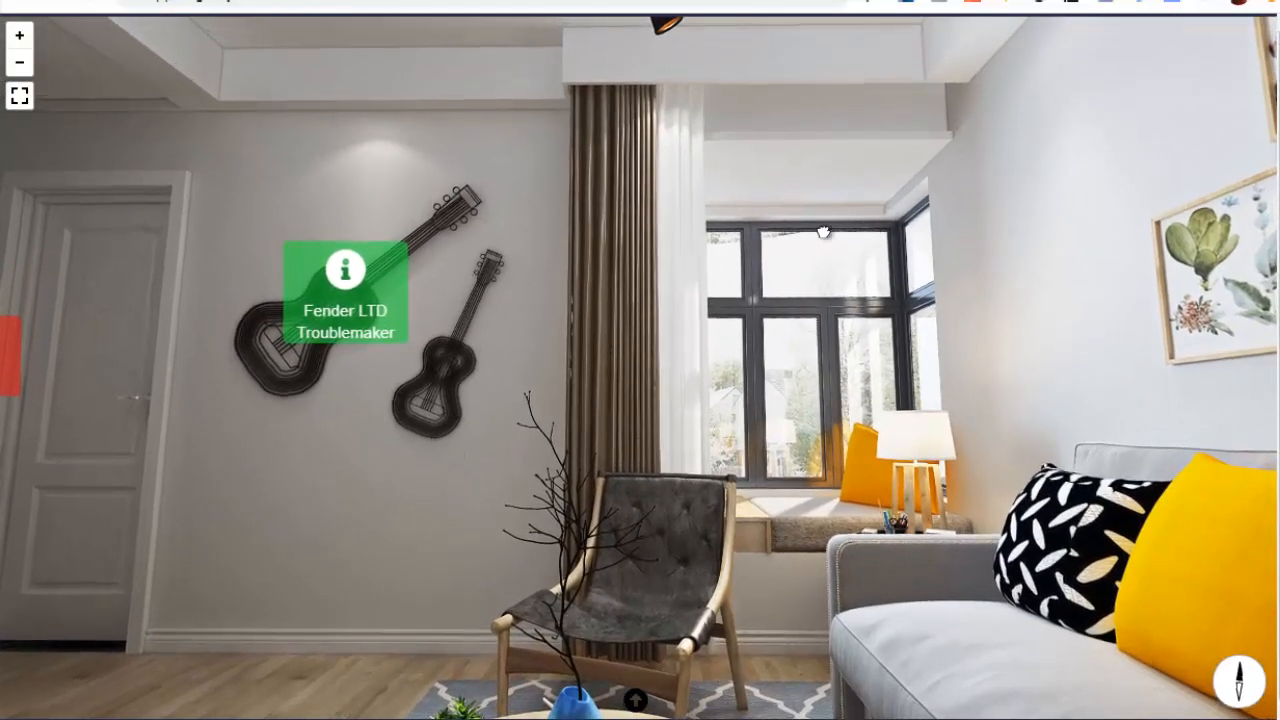
View the Fender LTD Troublemaker description hotspot on the guitar wall, close it, and continue looking around the guest room
drag(794, 300, 851, 306)
drag(595, 400, 746, 298)
drag(722, 223, 714, 303)
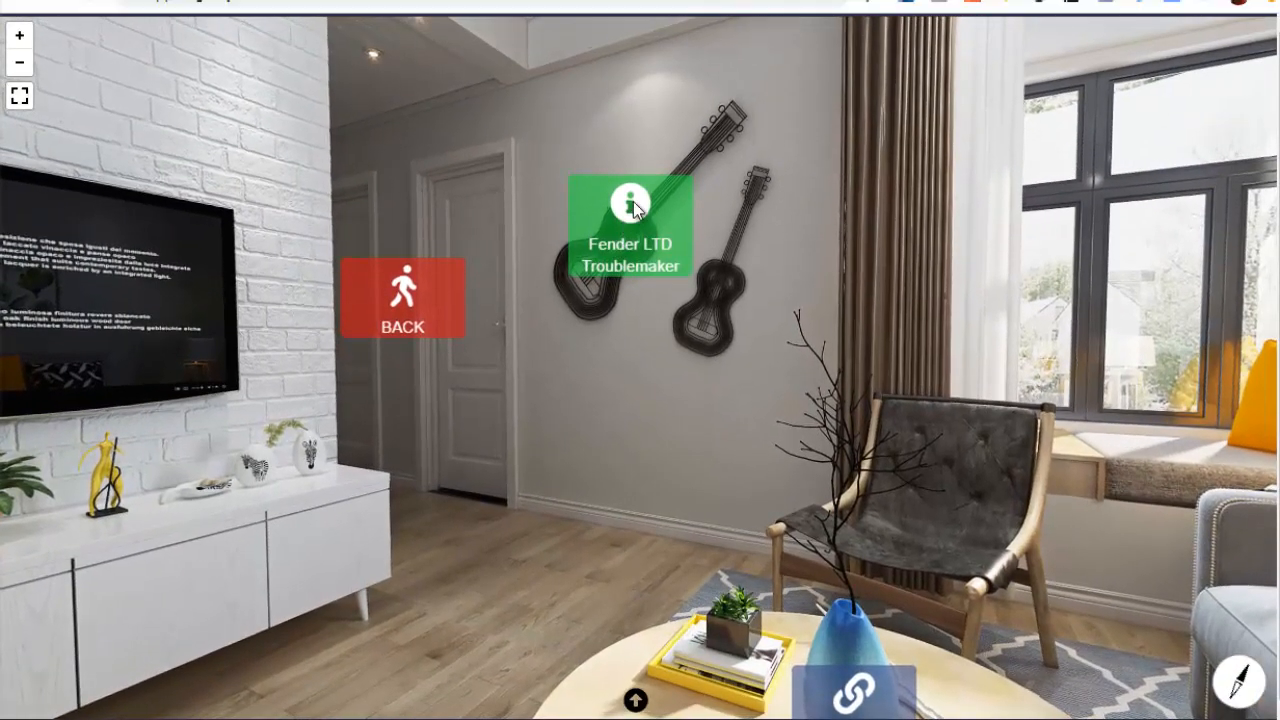
click(630, 222)
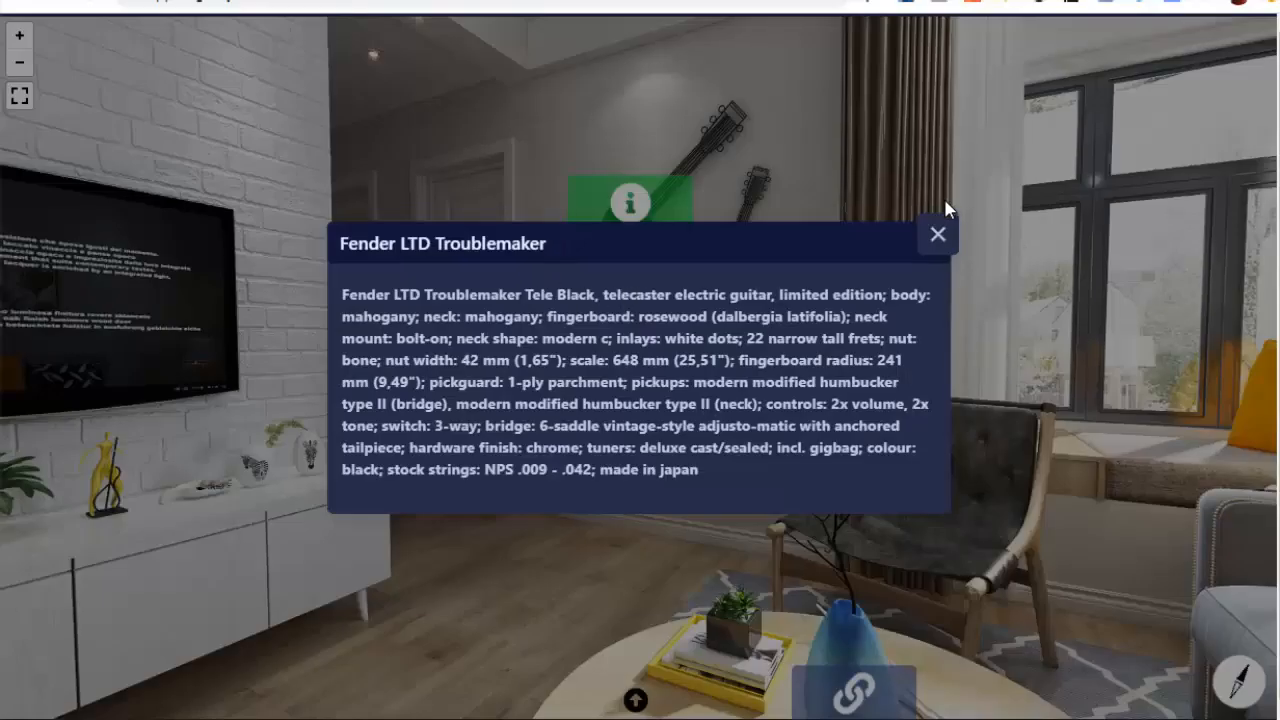
click(938, 234)
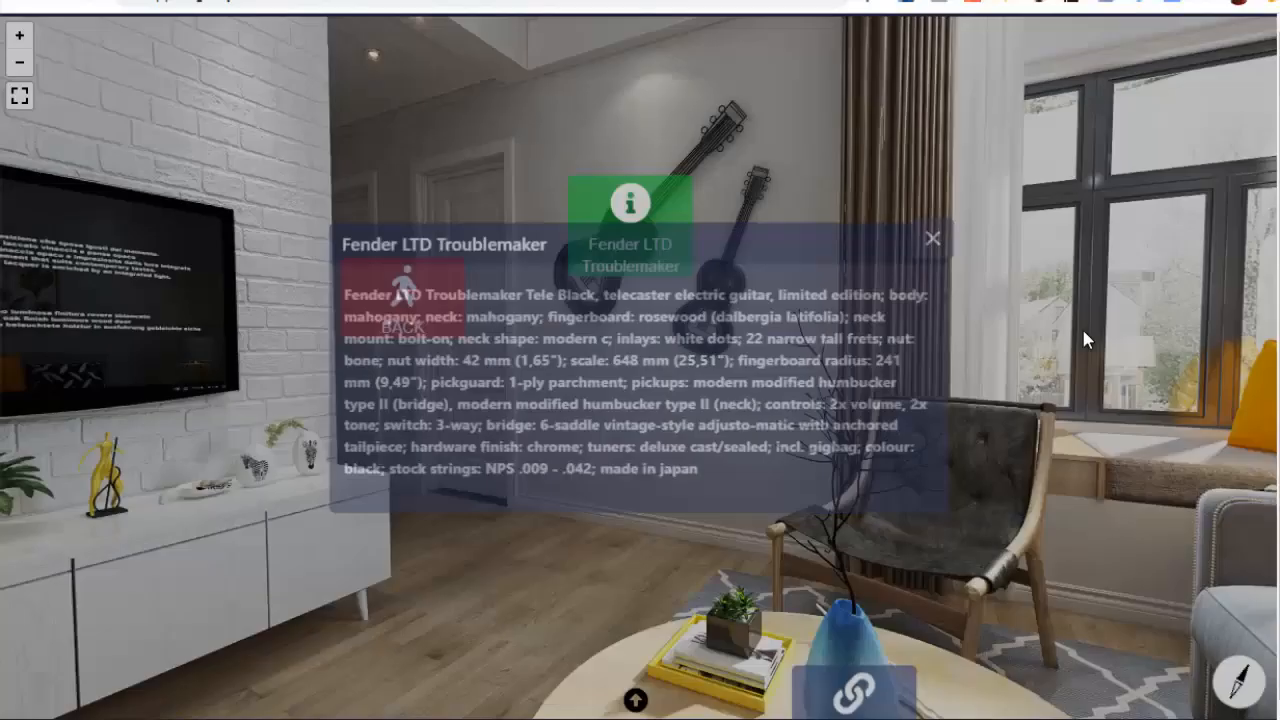
mouse_move(1081, 325)
mouse_down()
mouse_move(591, 243)
mouse_move(789, 368)
mouse_up()
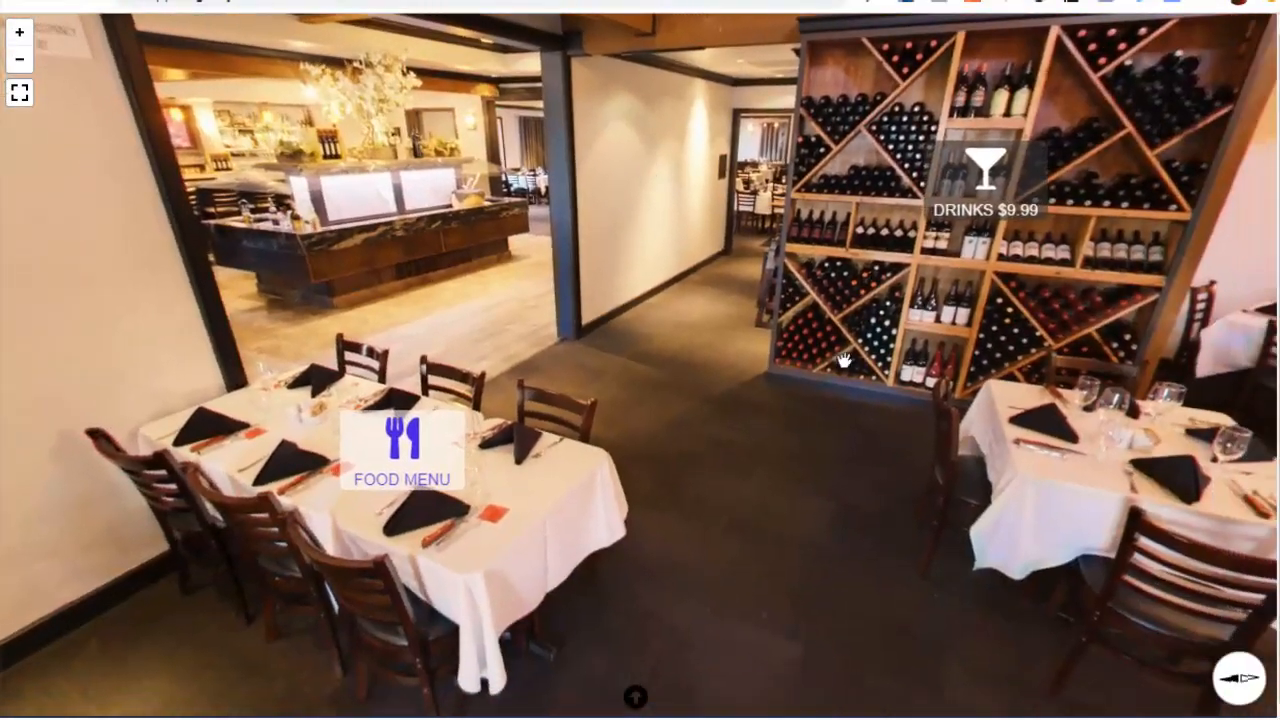
Look around the restaurant tour from the entrance and wine shelves to the dining tables with their hotspots
drag(845, 360, 495, 435)
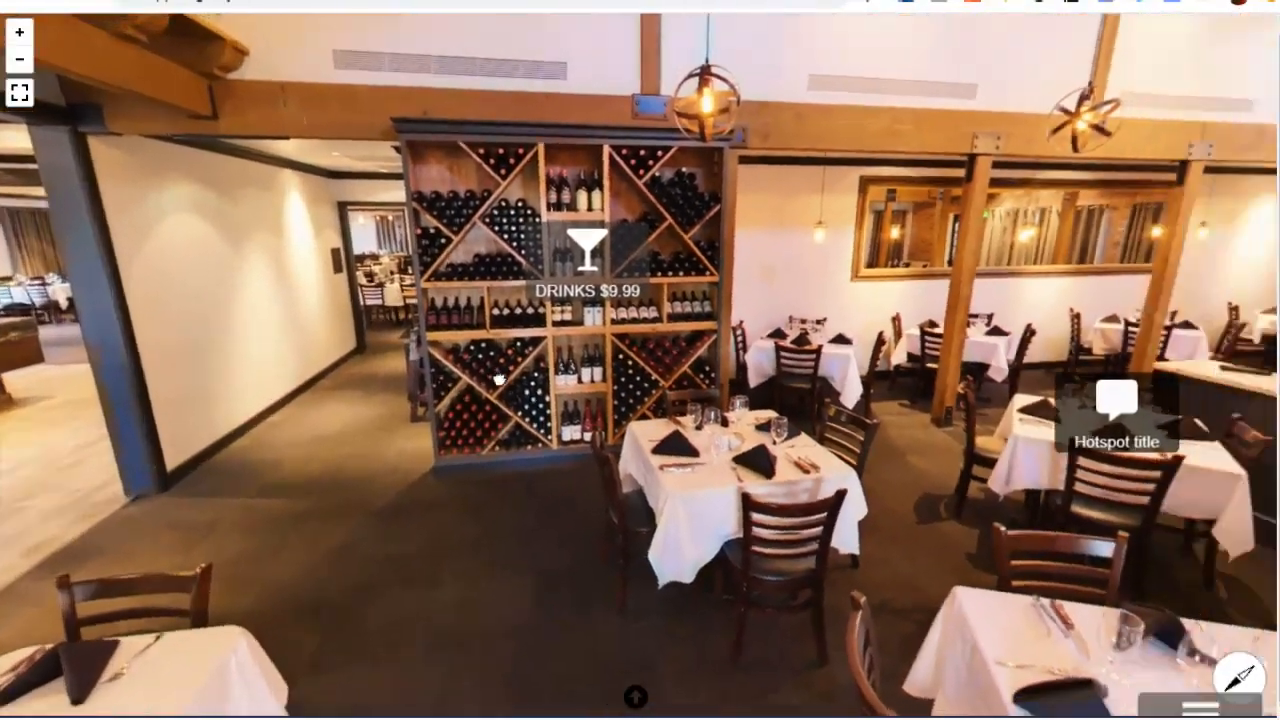
drag(1170, 200, 411, 210)
drag(489, 323, 732, 348)
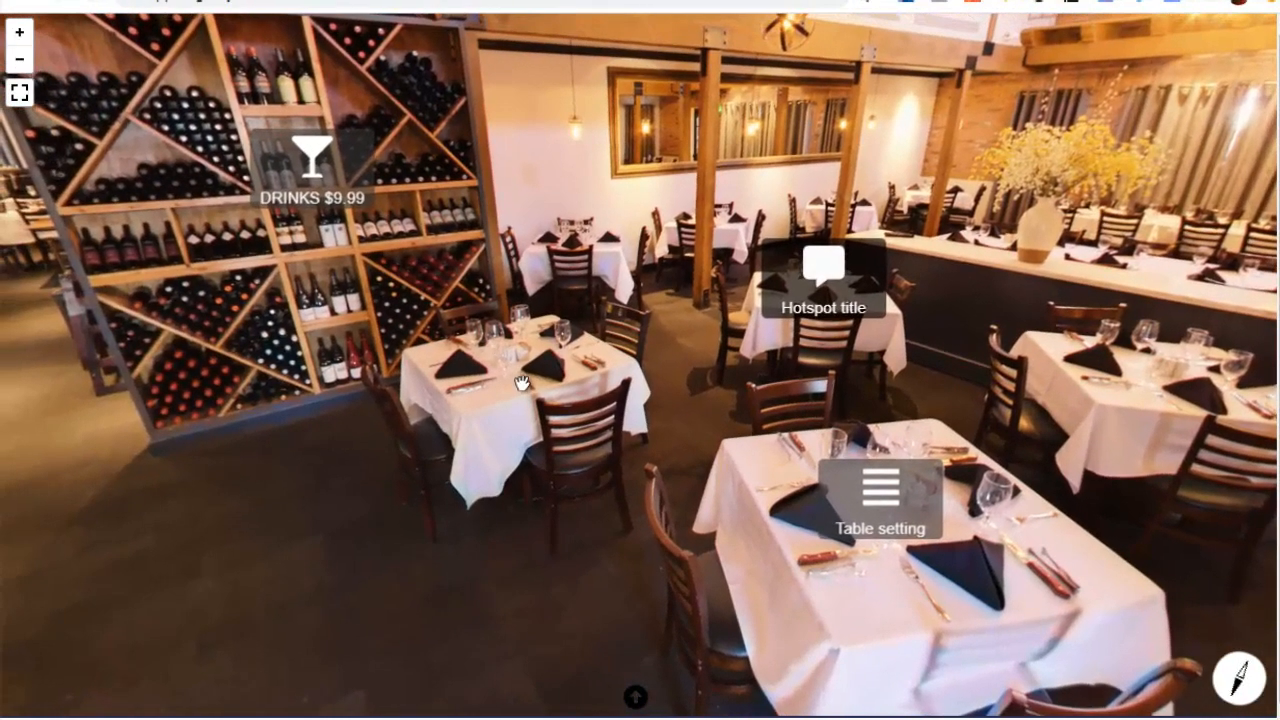
drag(203, 374, 638, 365)
drag(491, 294, 650, 392)
drag(554, 296, 637, 309)
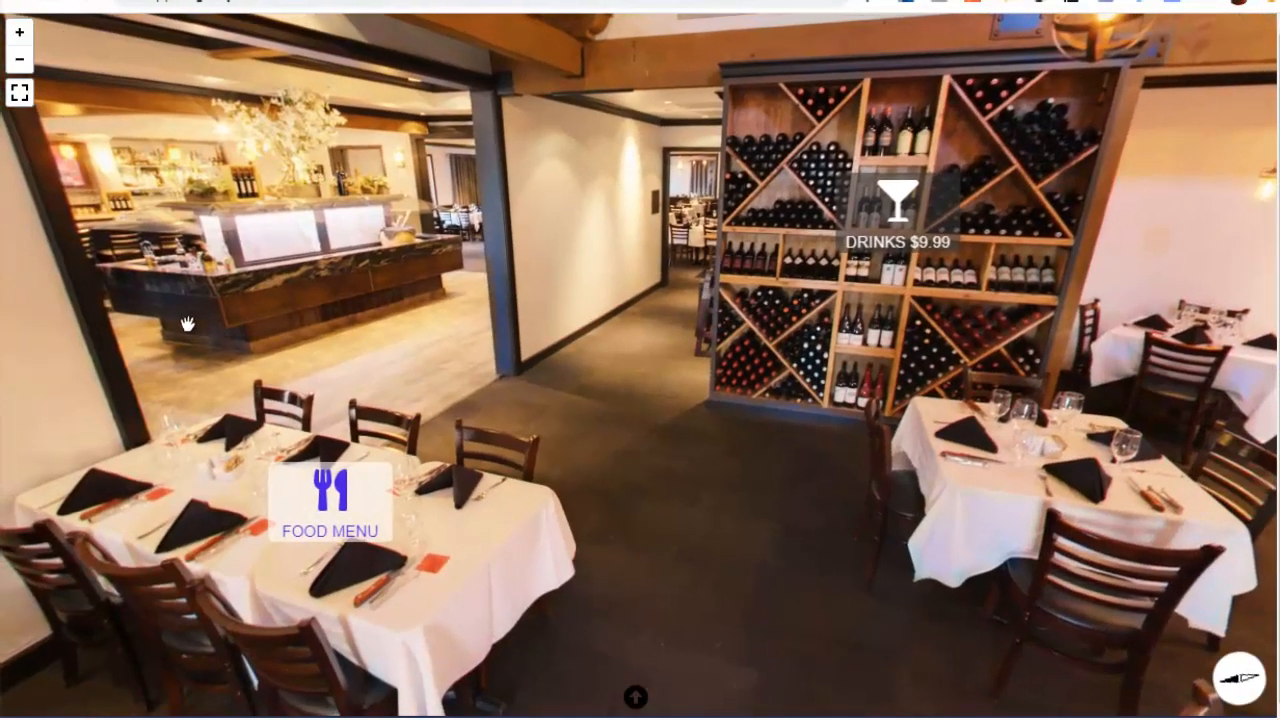
drag(187, 323, 602, 378)
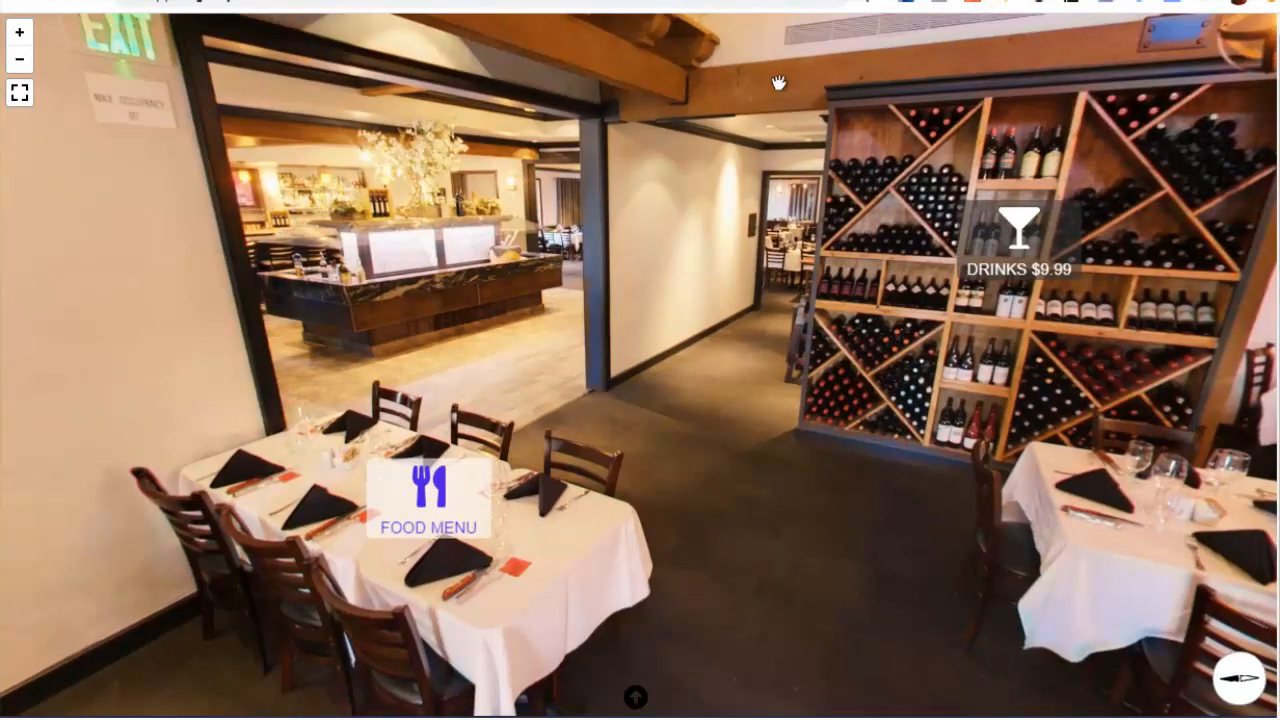
drag(676, 517, 580, 445)
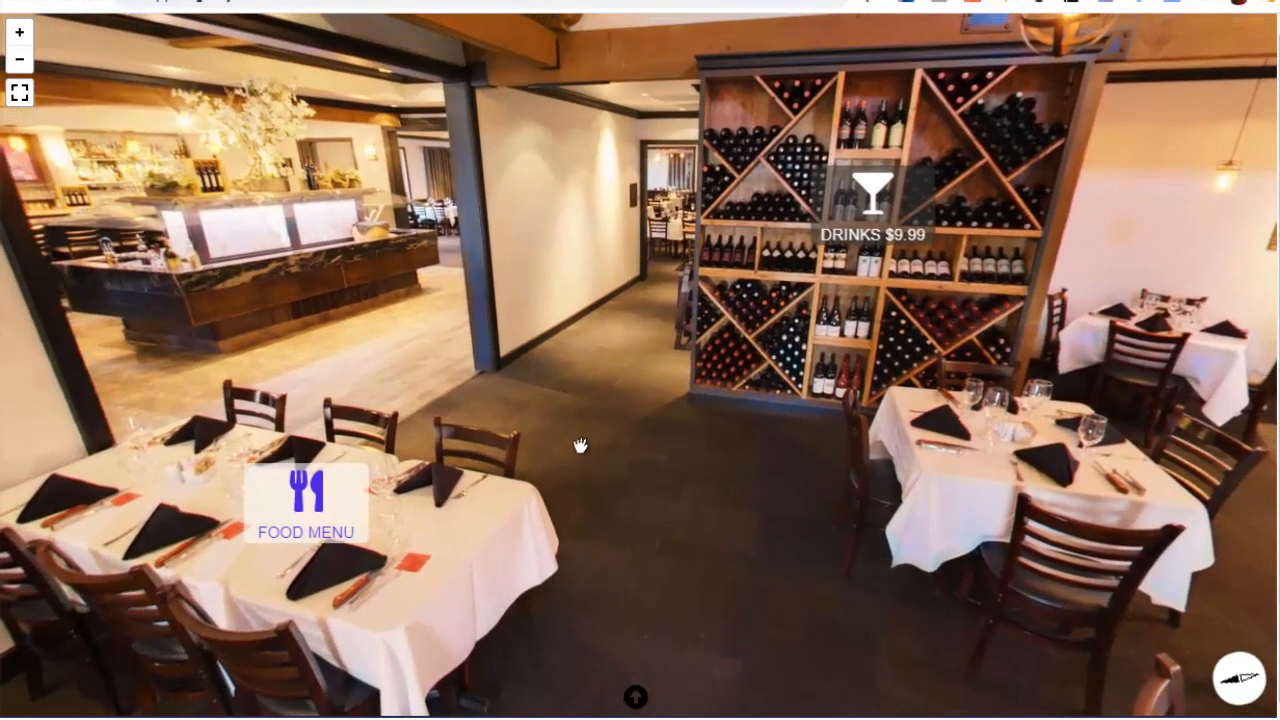
View the FOOD MENU hotspot and close it, and open the DRINKS $9.99 hotspot and its Add To Cart link
click(318, 503)
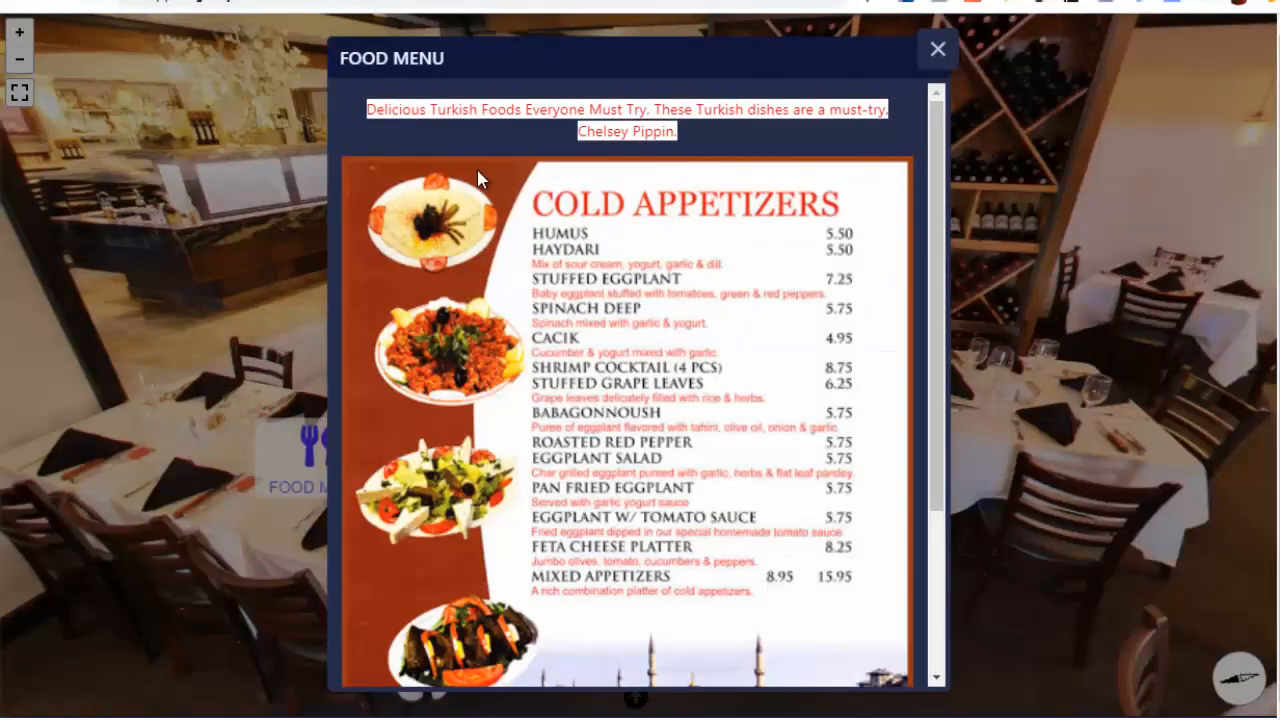
scroll(726, 255, down, 3)
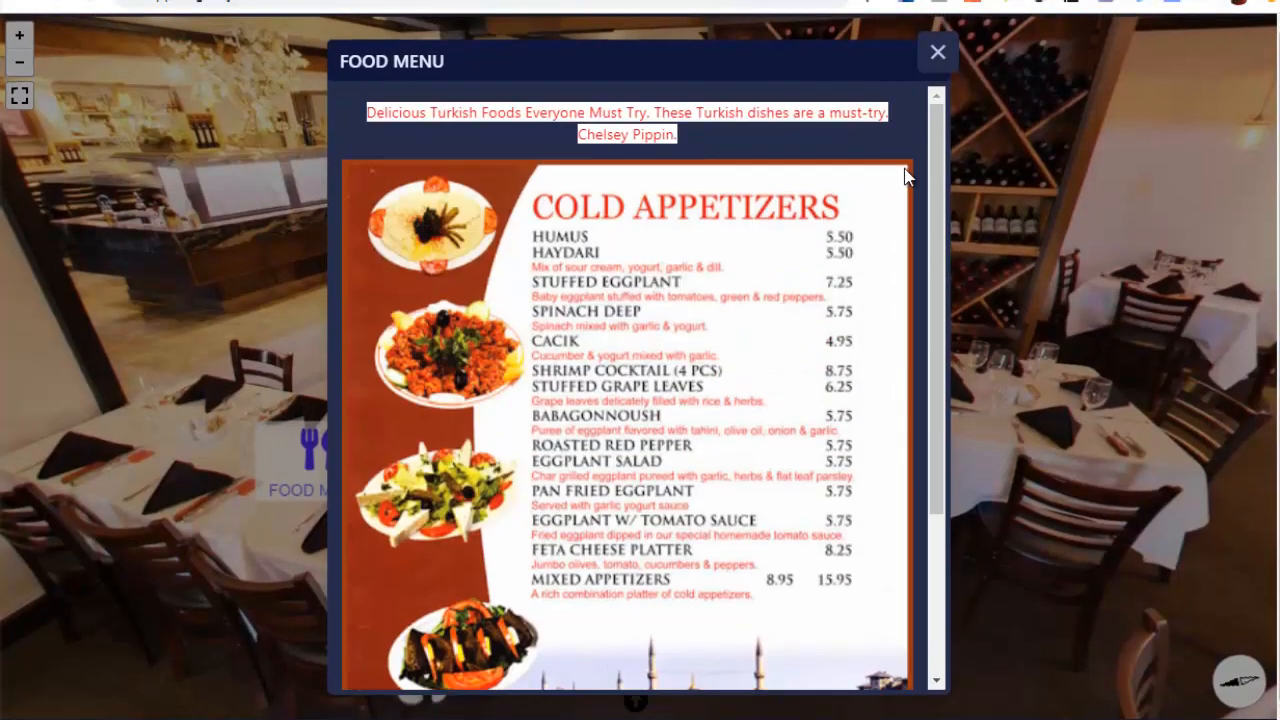
click(938, 52)
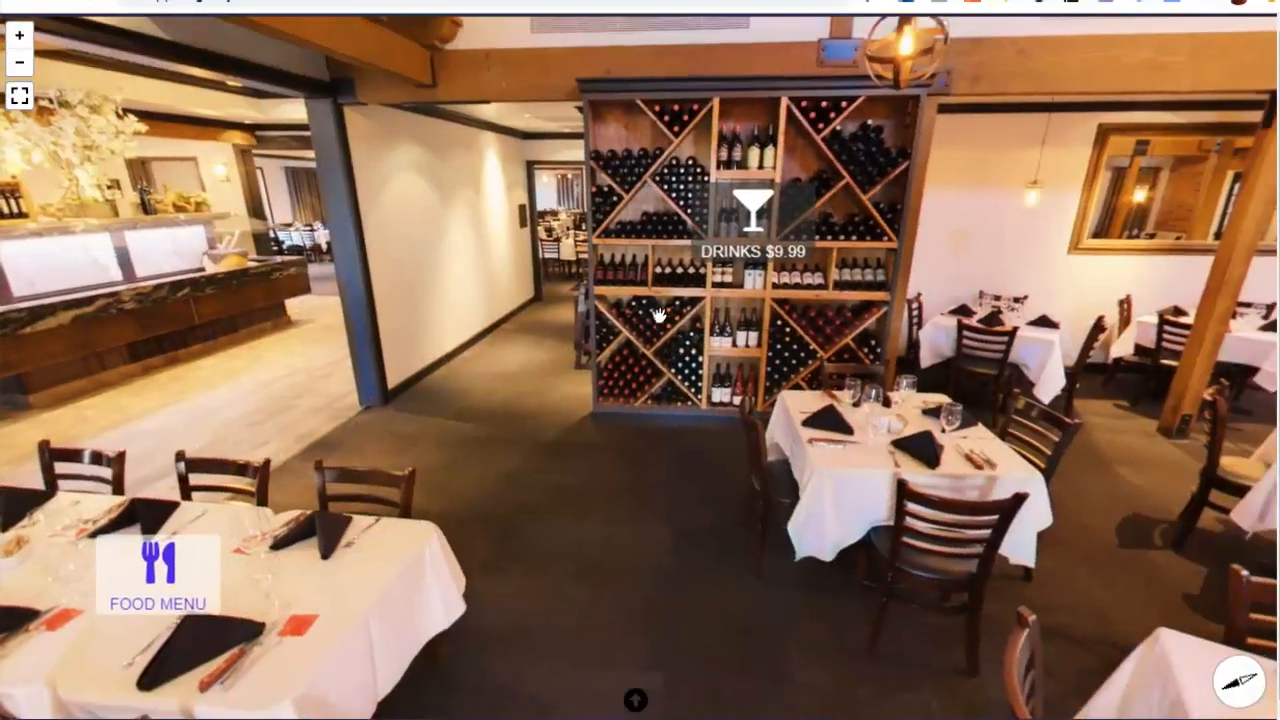
click(766, 213)
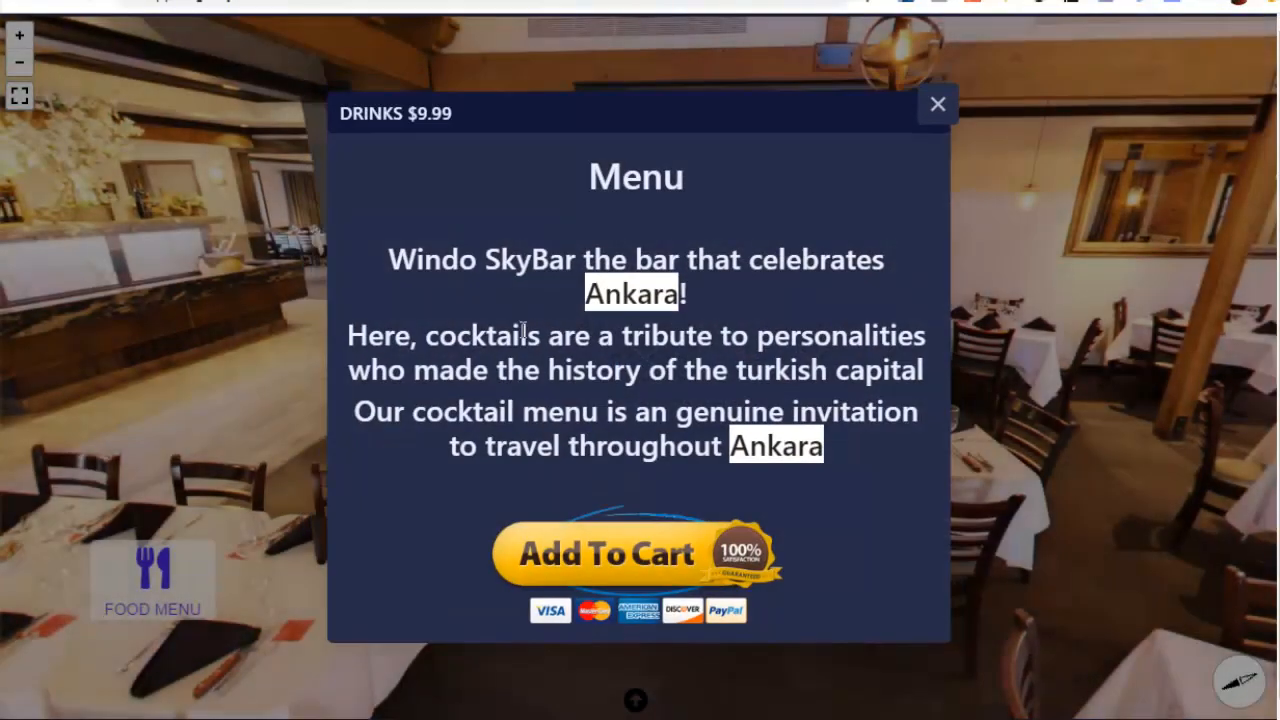
click(650, 548)
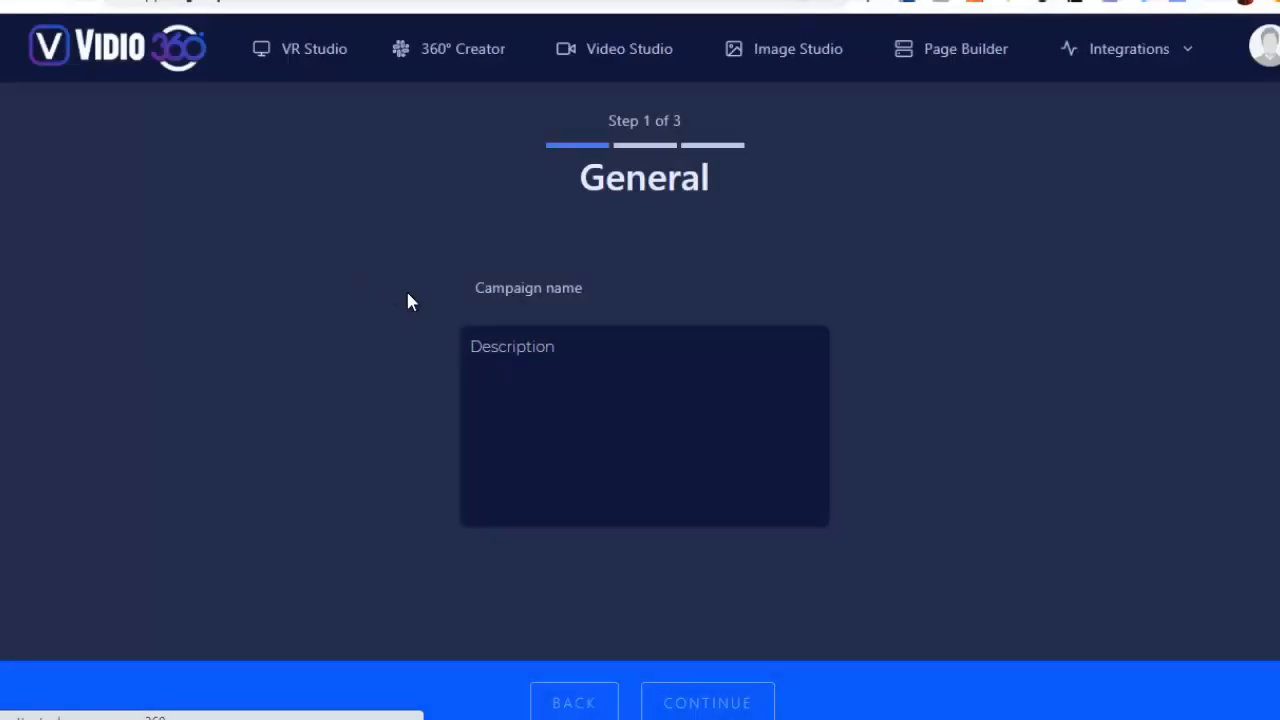
Enter "appart" as the new campaign's name and go to its description
click(535, 287)
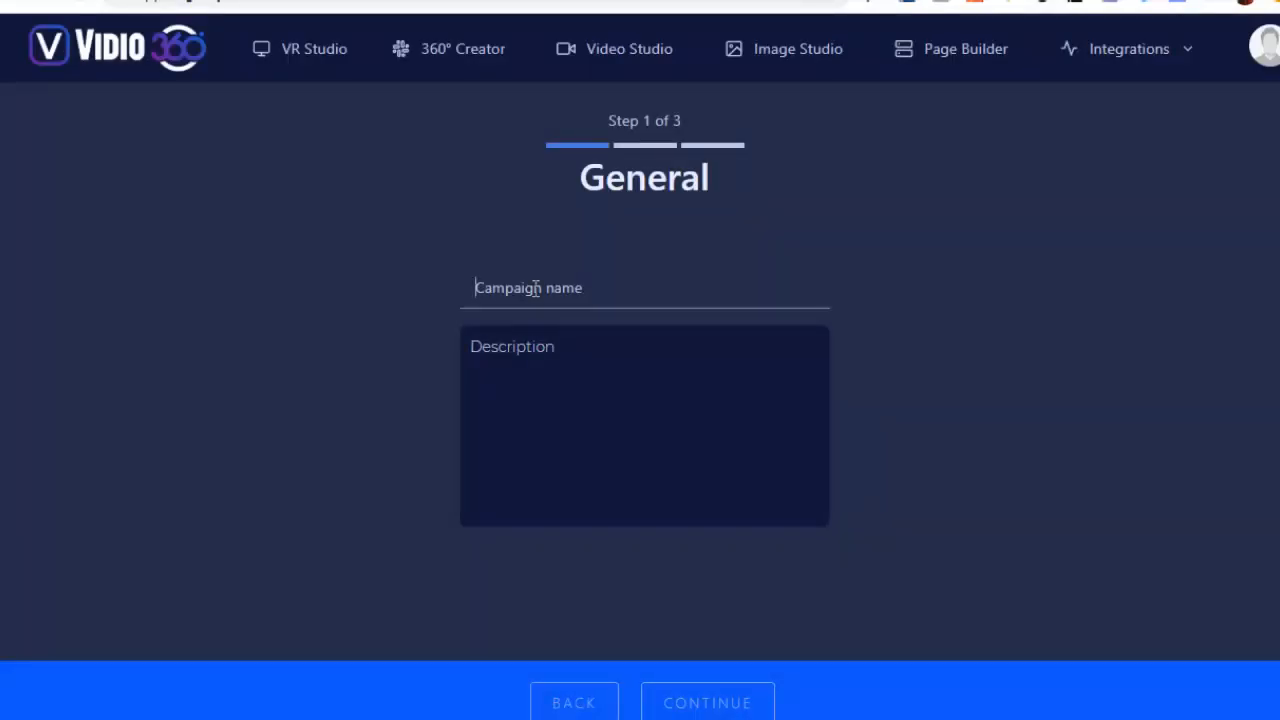
text(appart Paris)
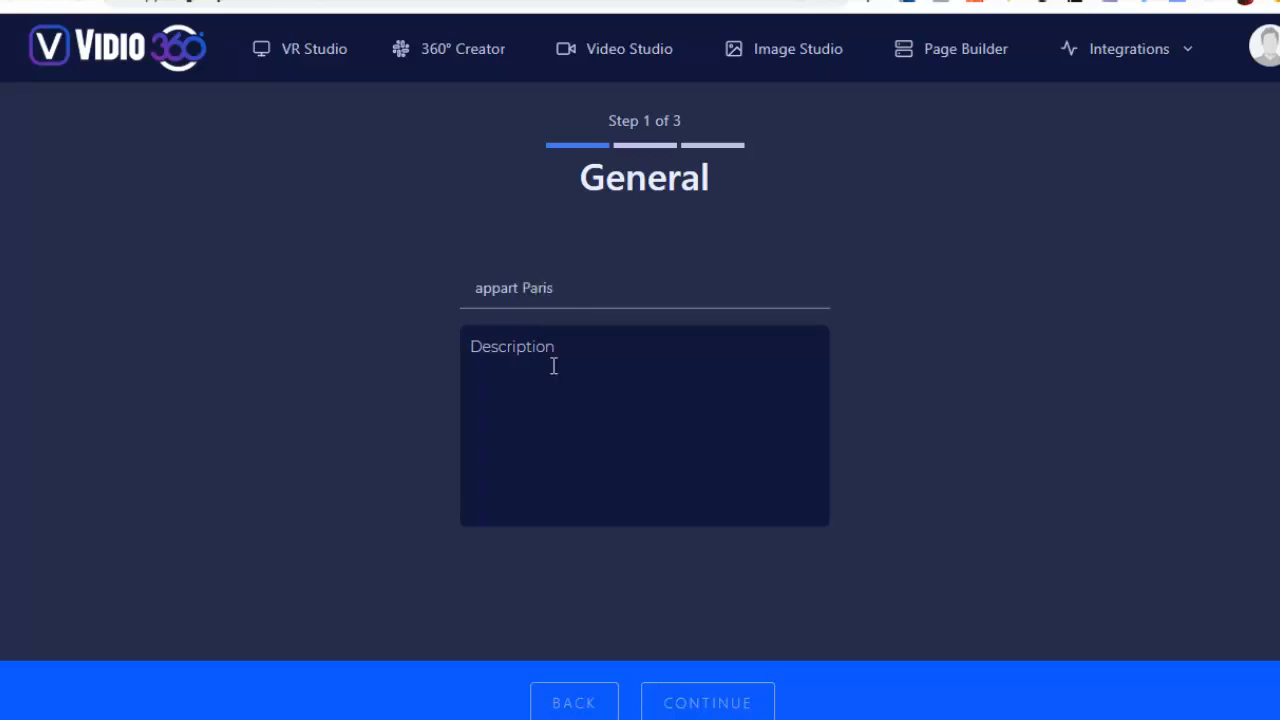
click(553, 366)
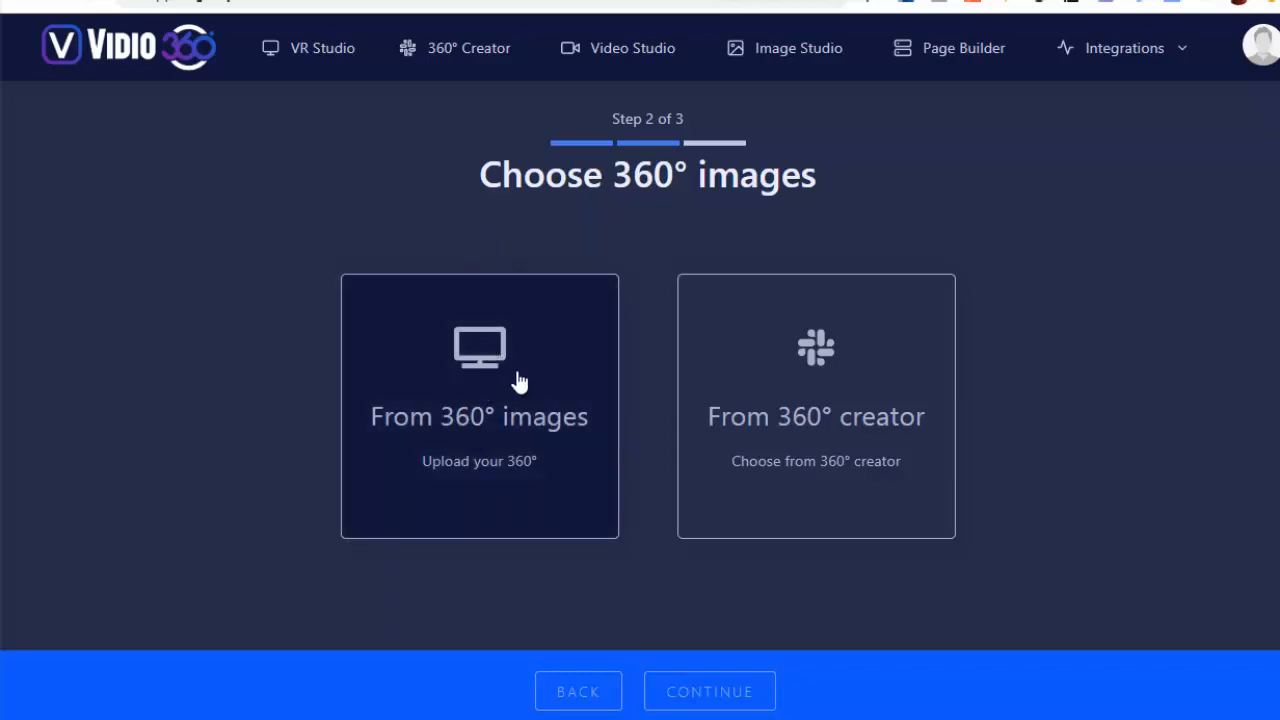
Create the campaign from uploaded 360° images, using appart4_salon.jpg, appart4_sdb.jpg and villa1.jpg
click(479, 375)
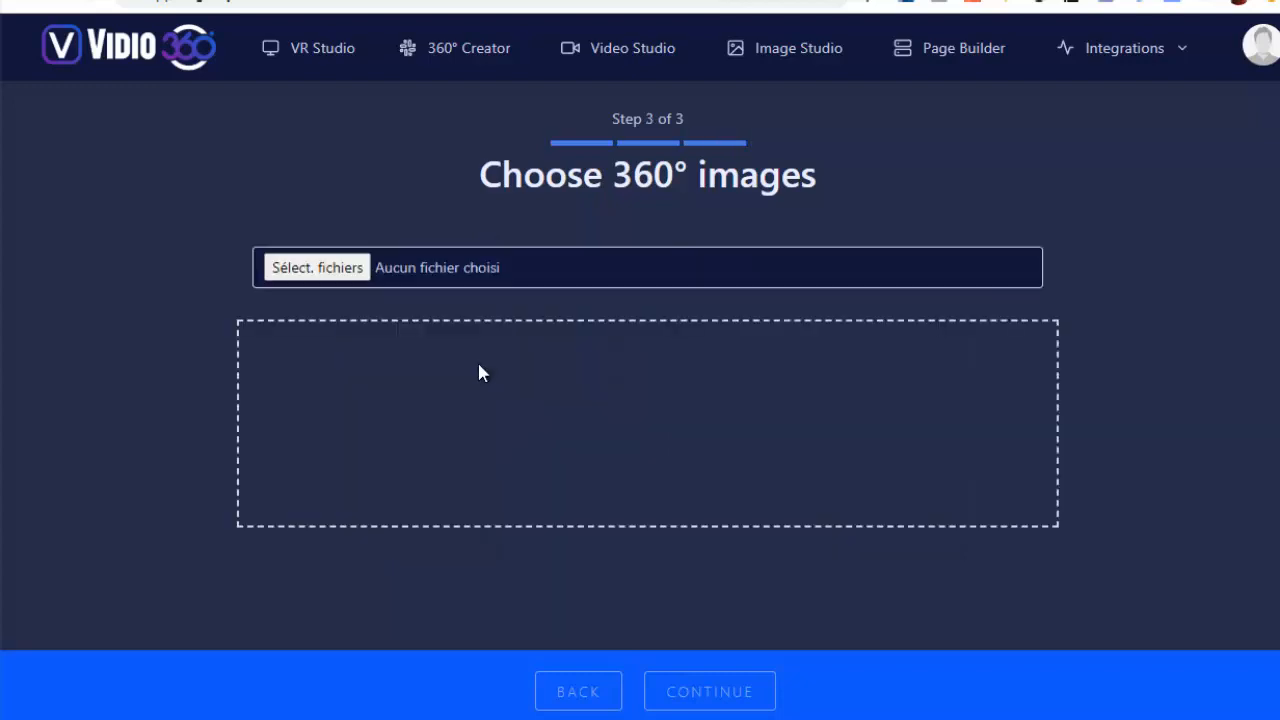
click(337, 270)
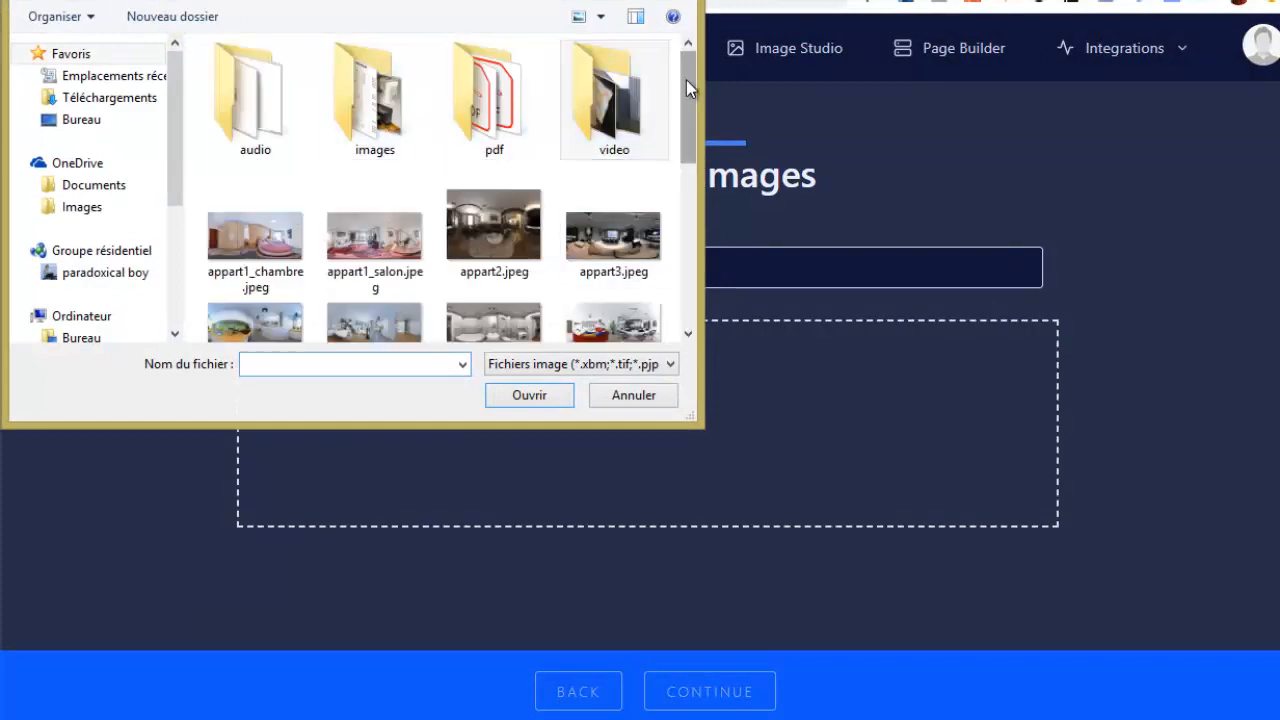
drag(686, 79, 690, 194)
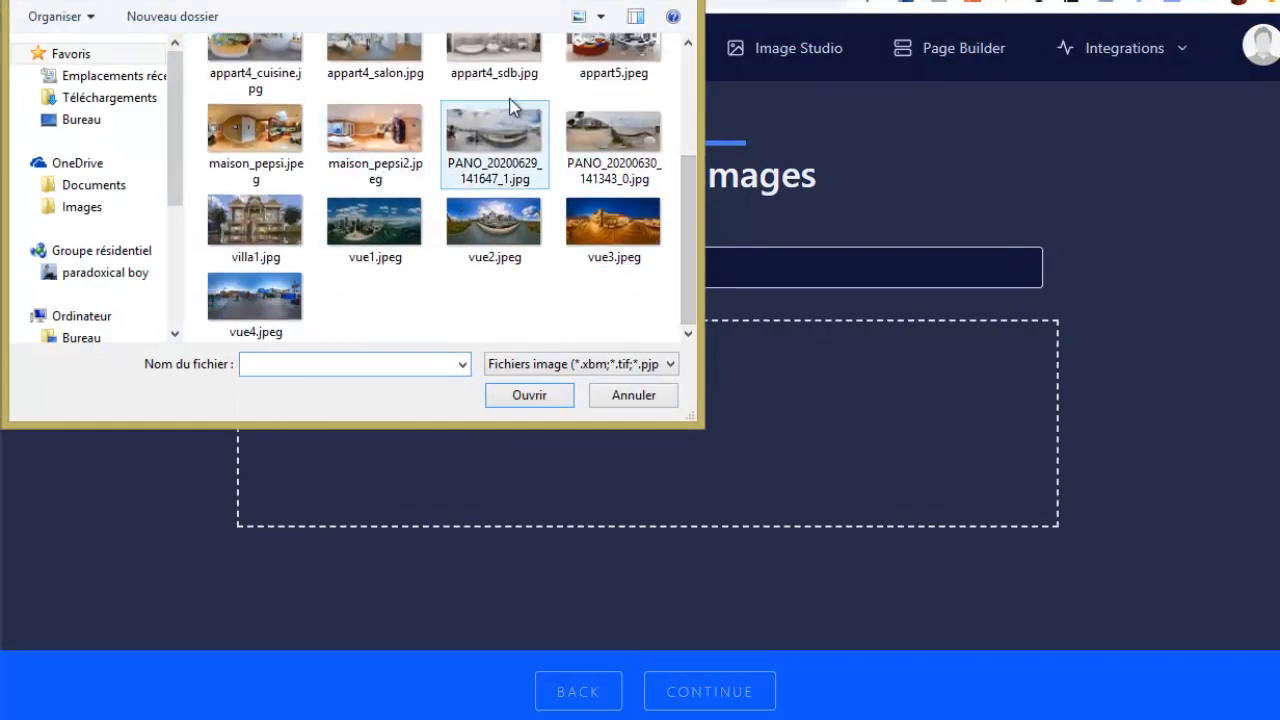
drag(688, 239, 685, 158)
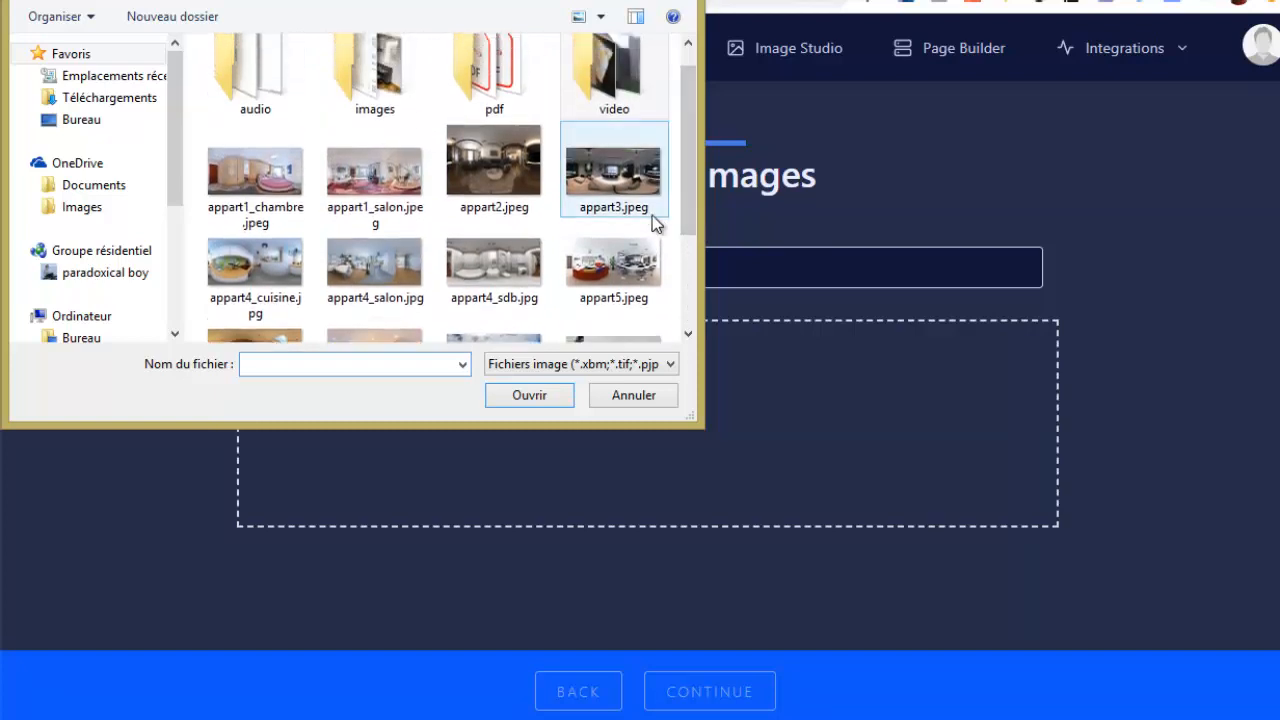
scroll(380, 245, down, 1)
click(383, 245)
ctrl+click(496, 242)
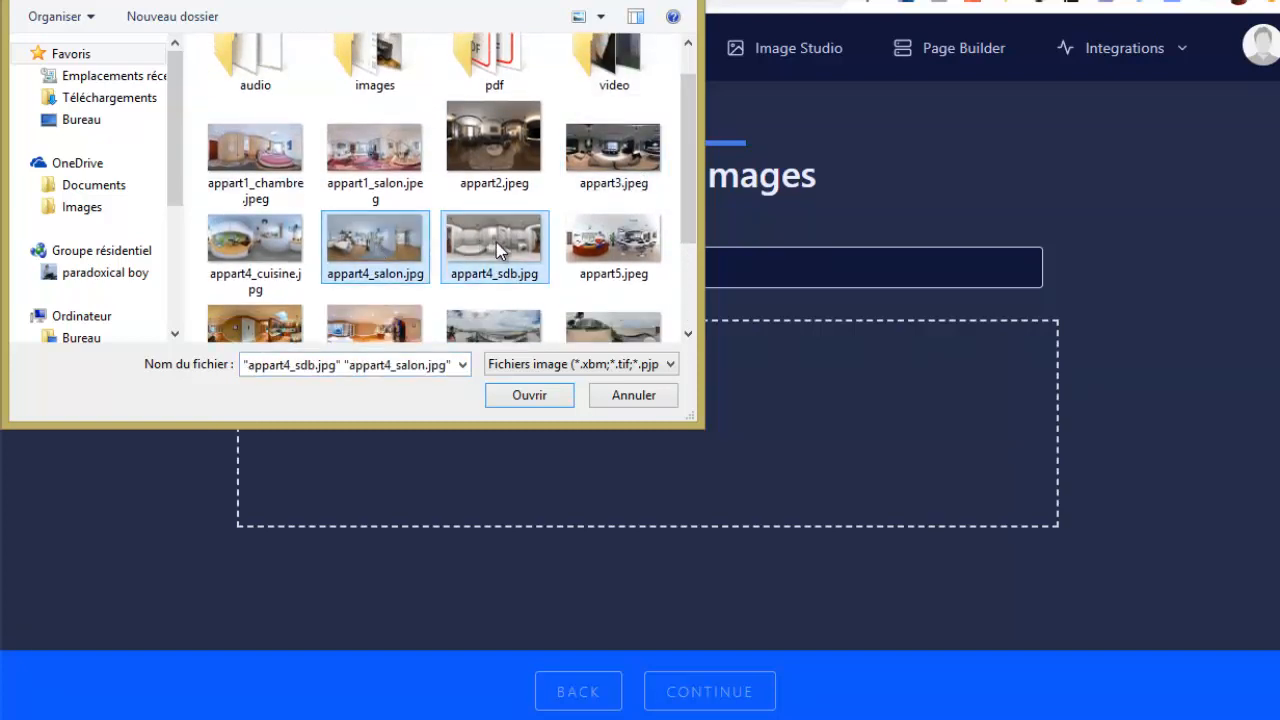
scroll(690, 170, down, 8)
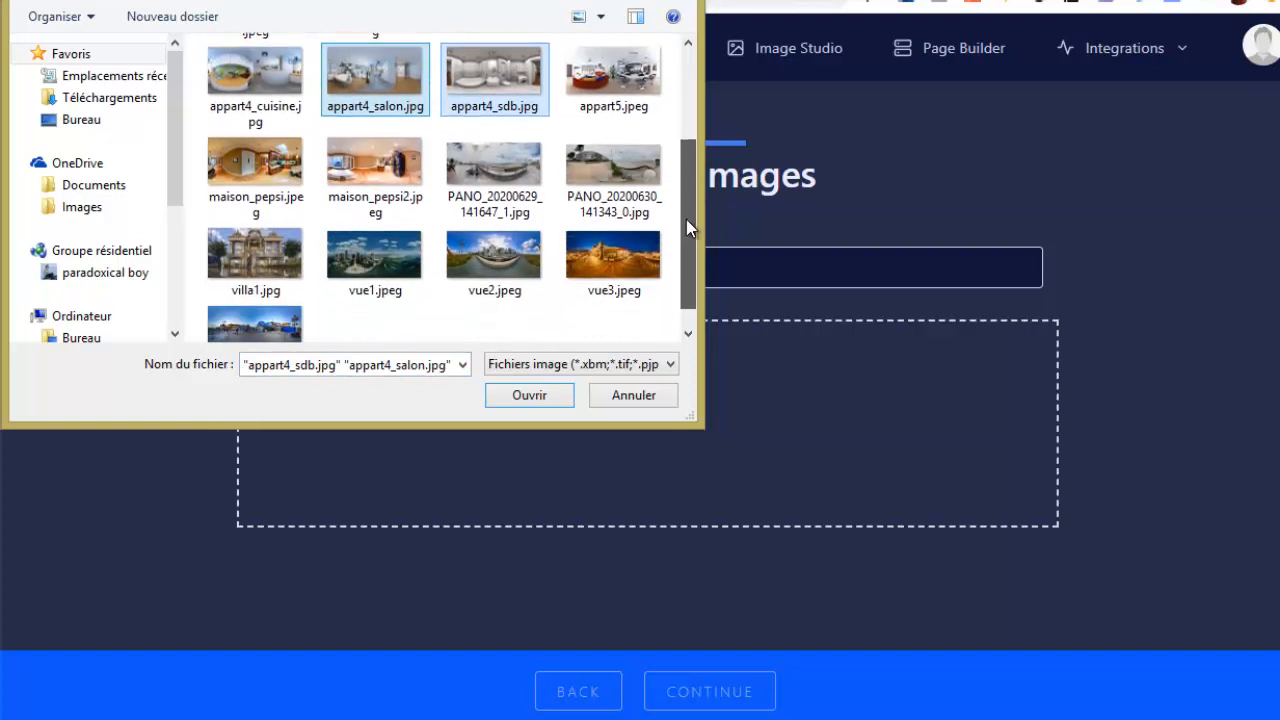
scroll(622, 178, up, 8)
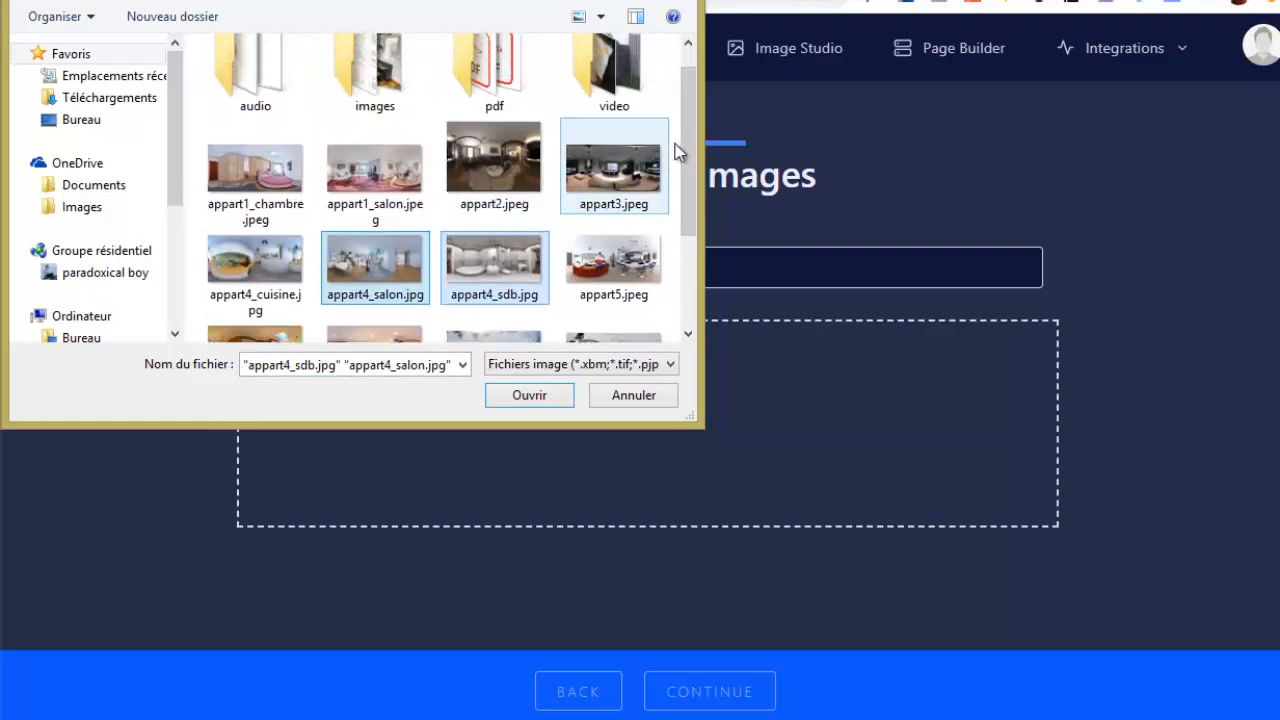
drag(688, 152, 683, 250)
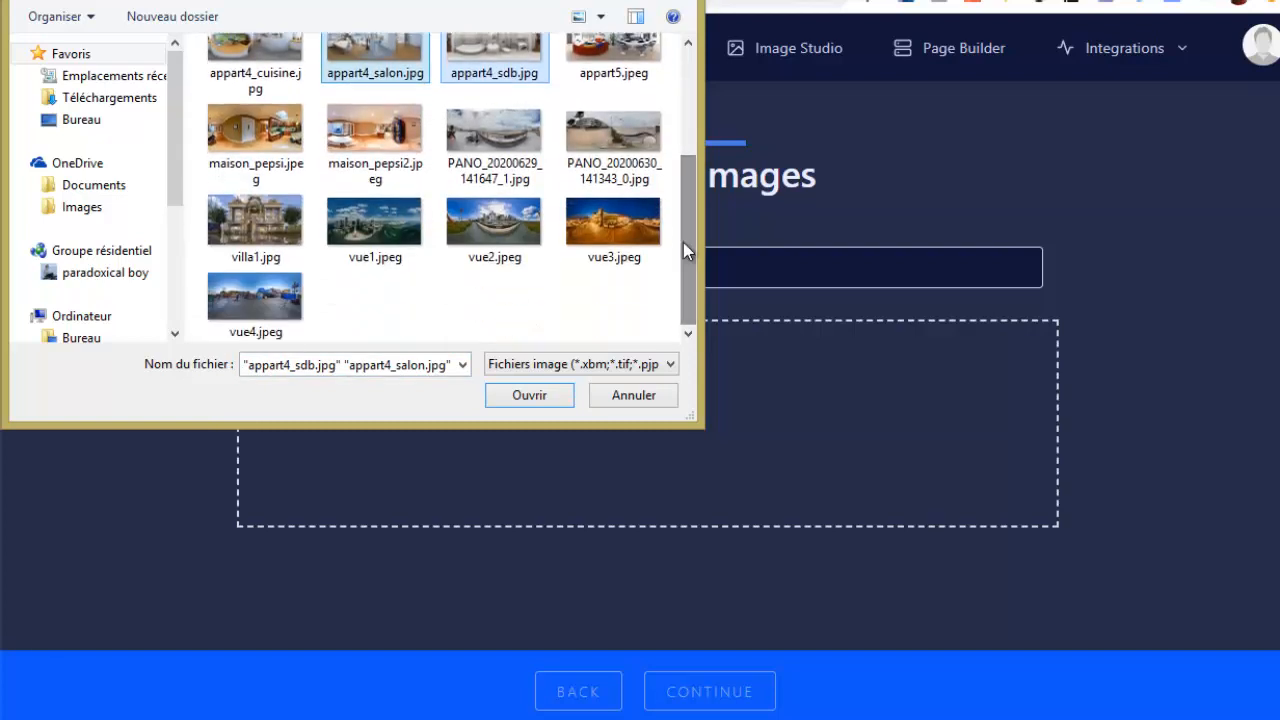
ctrl+click(269, 235)
click(530, 396)
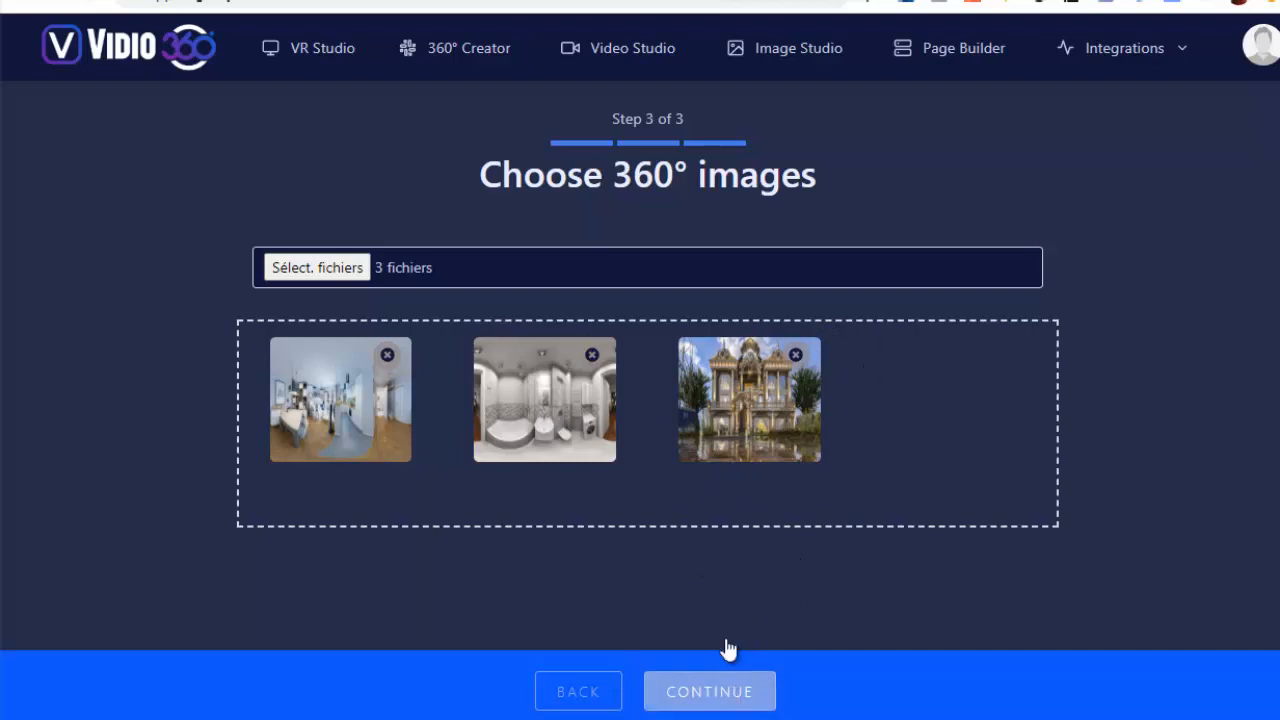
click(731, 691)
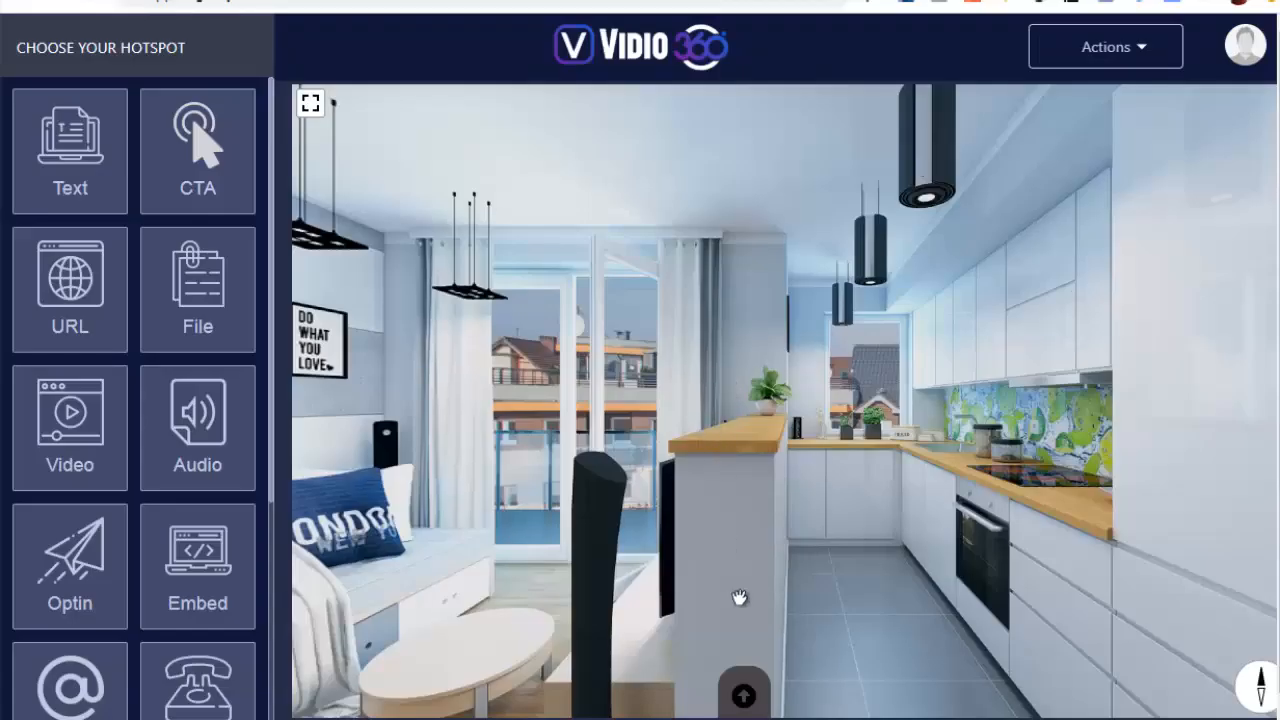
Show the scene thumbnails, open the bathroom and villa scenes, and look around the villa's facade
click(745, 697)
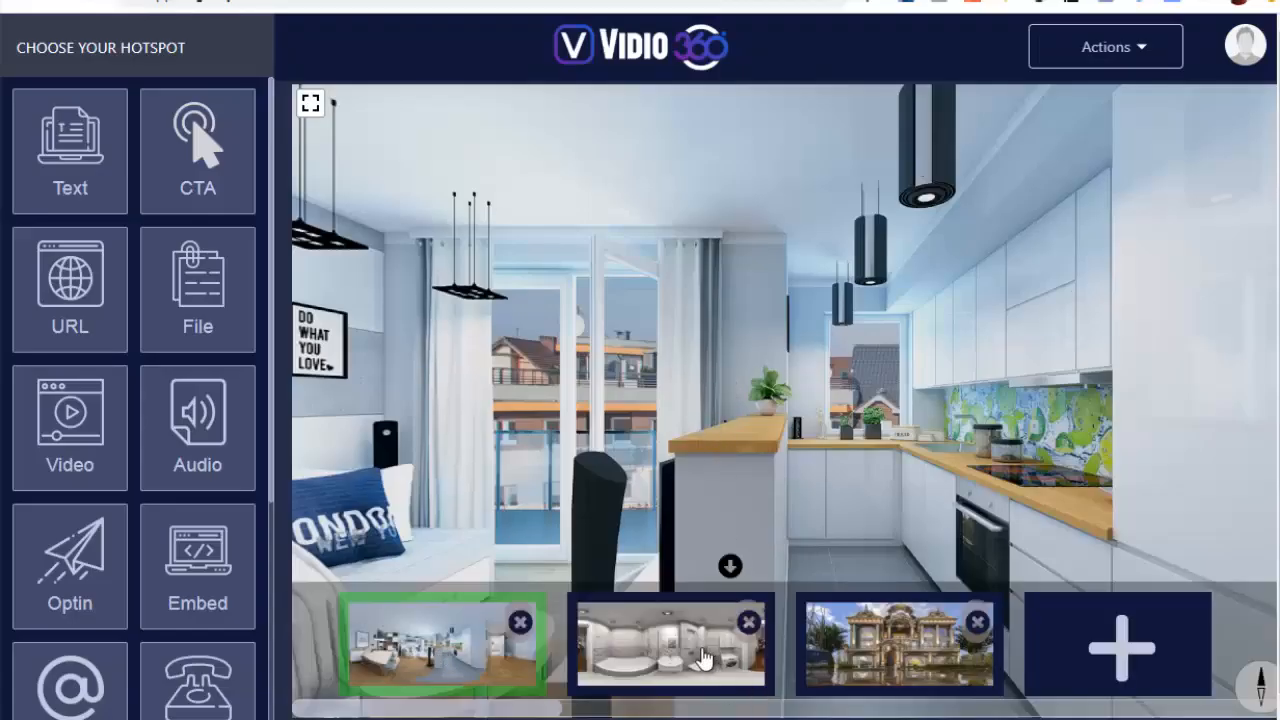
click(716, 656)
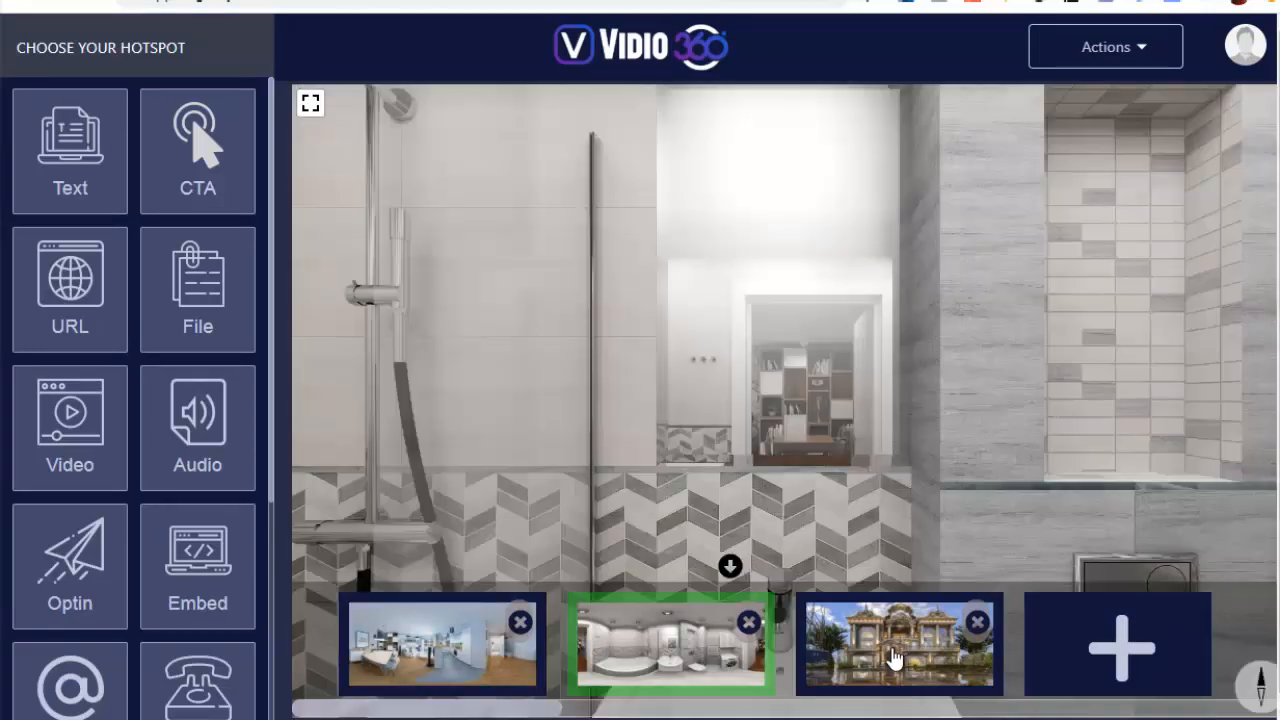
click(897, 658)
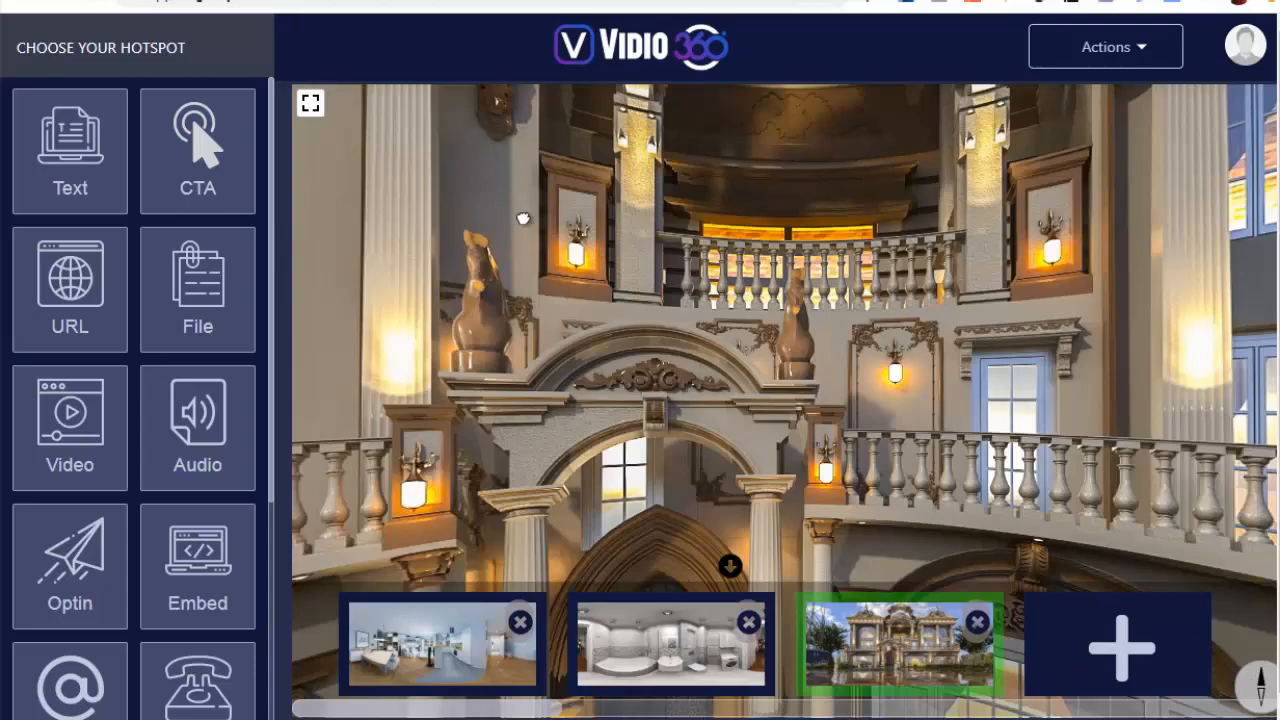
drag(522, 218, 846, 361)
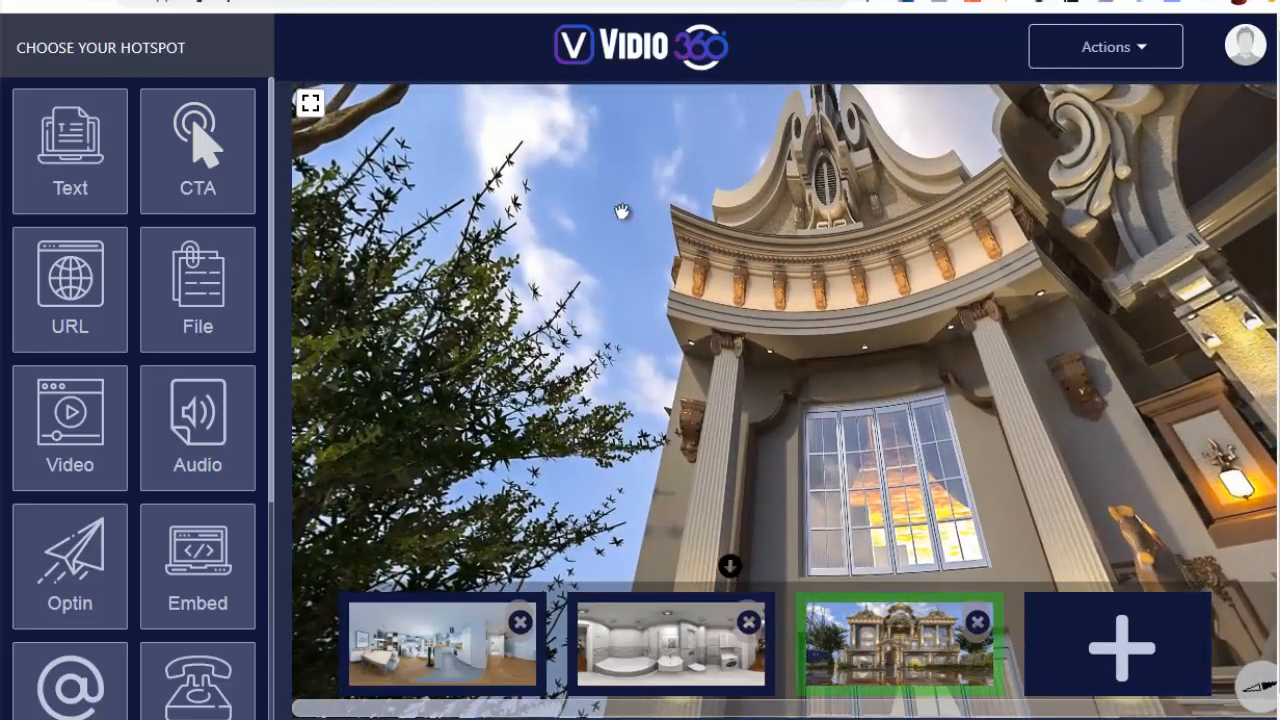
drag(996, 380, 736, 232)
drag(732, 395, 695, 155)
drag(651, 246, 345, 250)
drag(1083, 271, 560, 248)
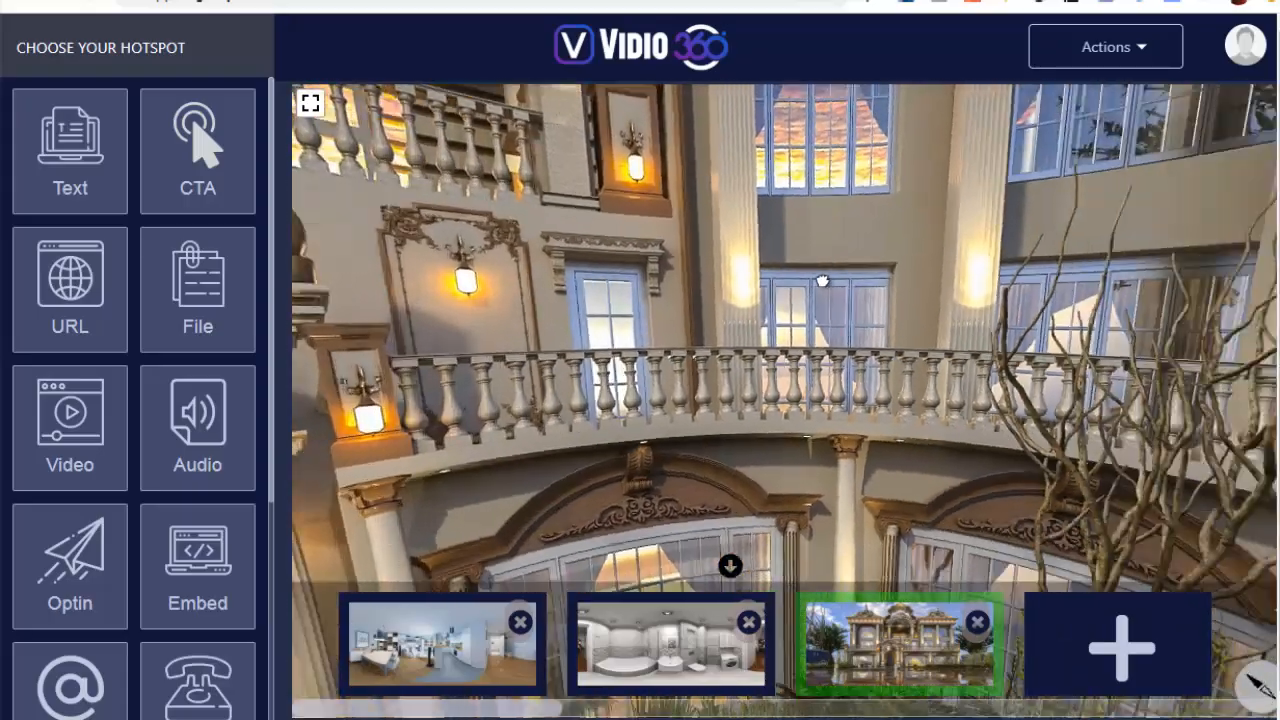
drag(1050, 334, 806, 222)
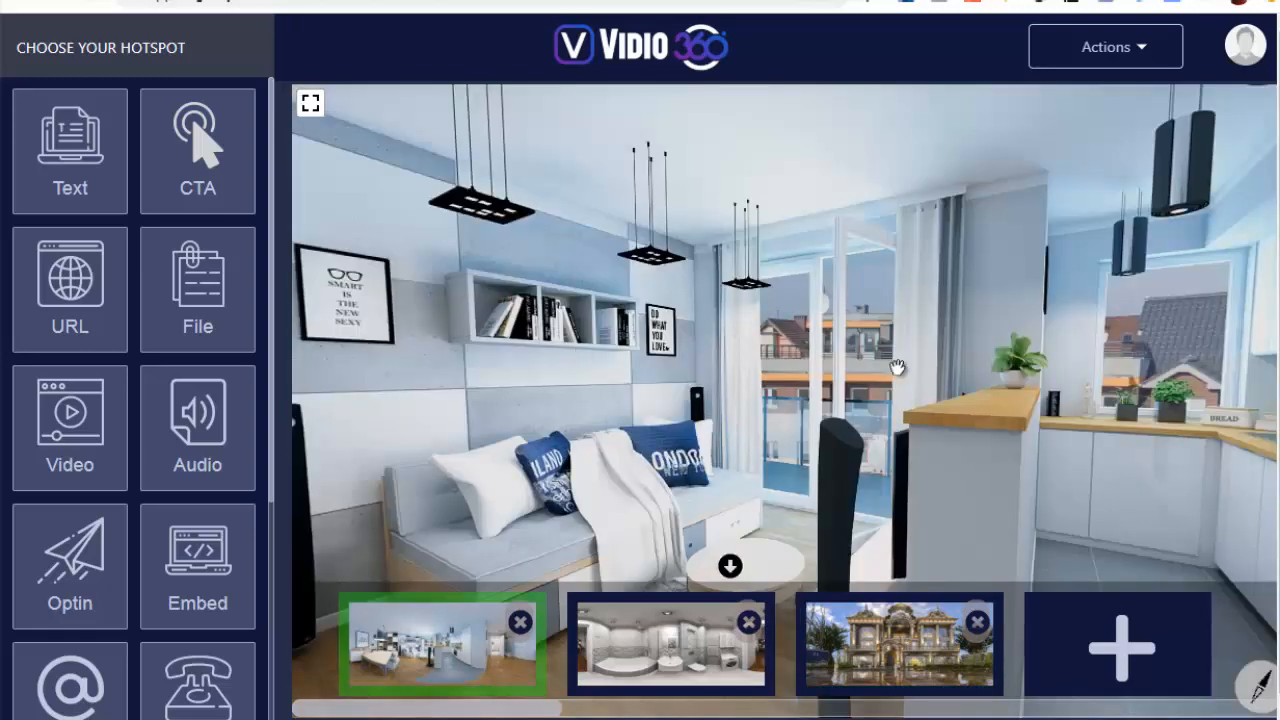
Return to the living room scene, turn the view to the sofa and bookshelf, and hide the scene thumbnails
drag(897, 367, 930, 370)
drag(660, 368, 1029, 207)
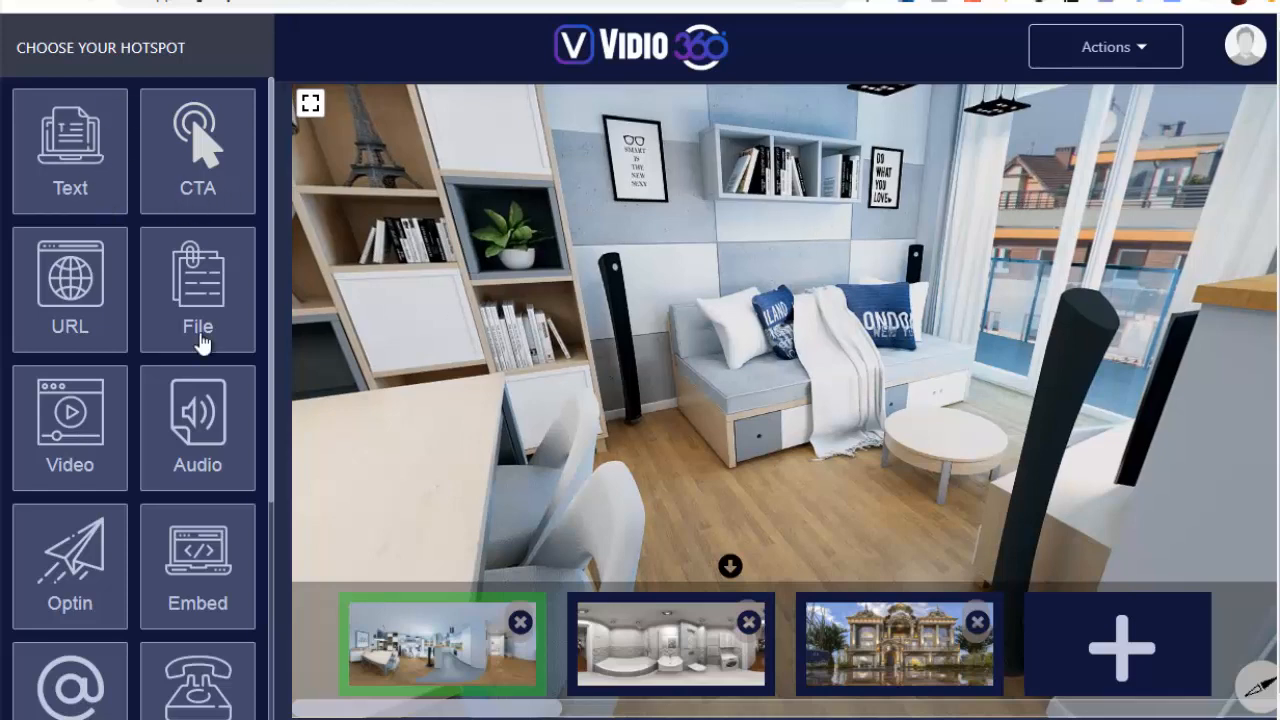
click(730, 566)
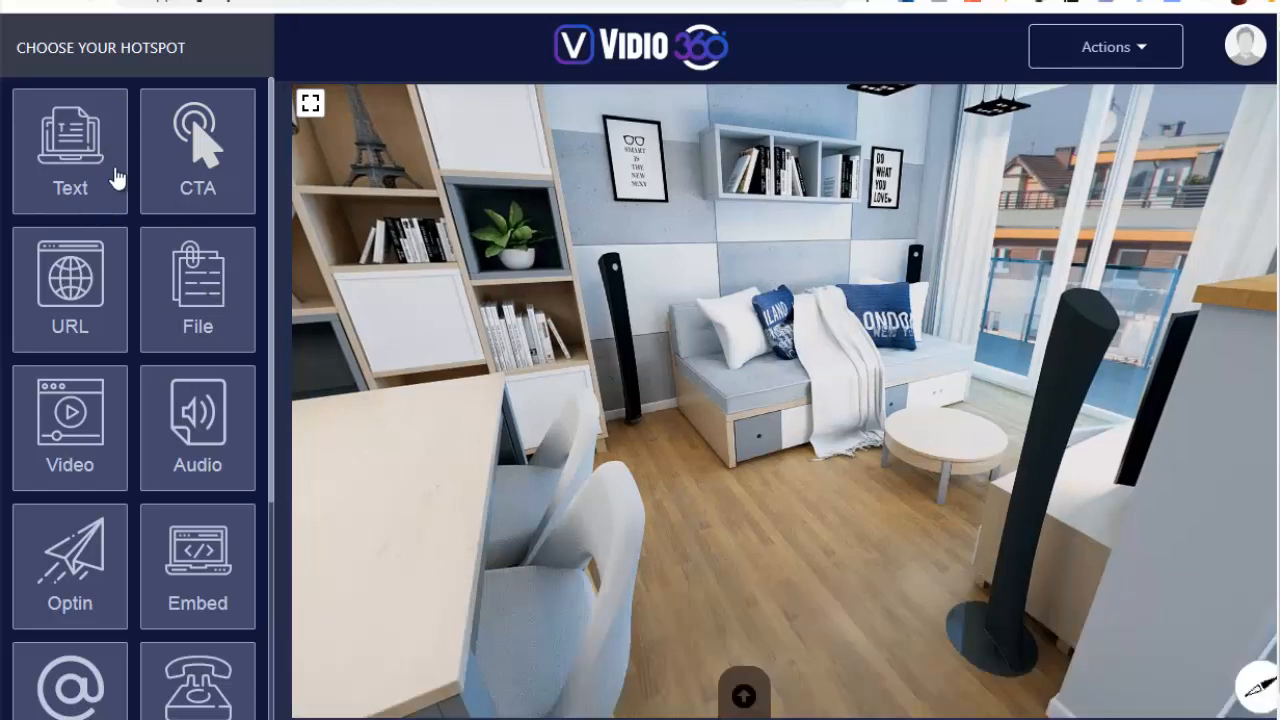
Look around the living room and kitchen and examine the full list of available hotspot types
drag(737, 277, 380, 250)
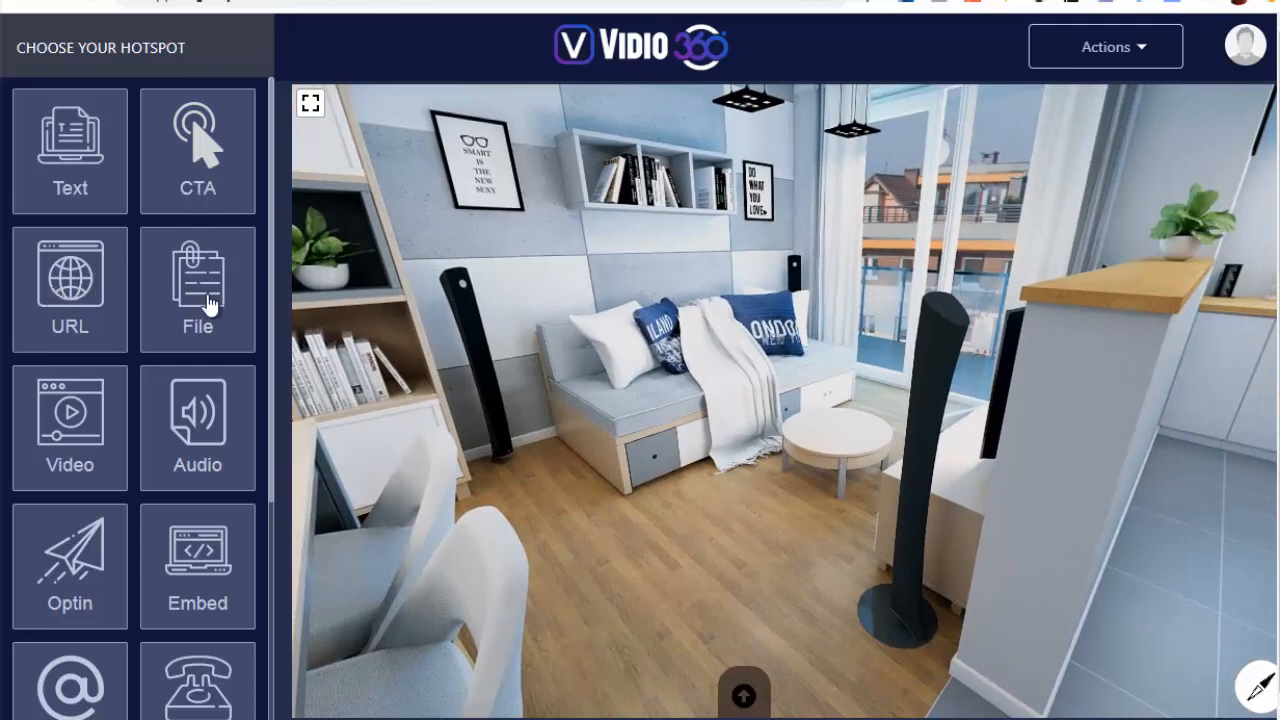
drag(958, 331, 807, 356)
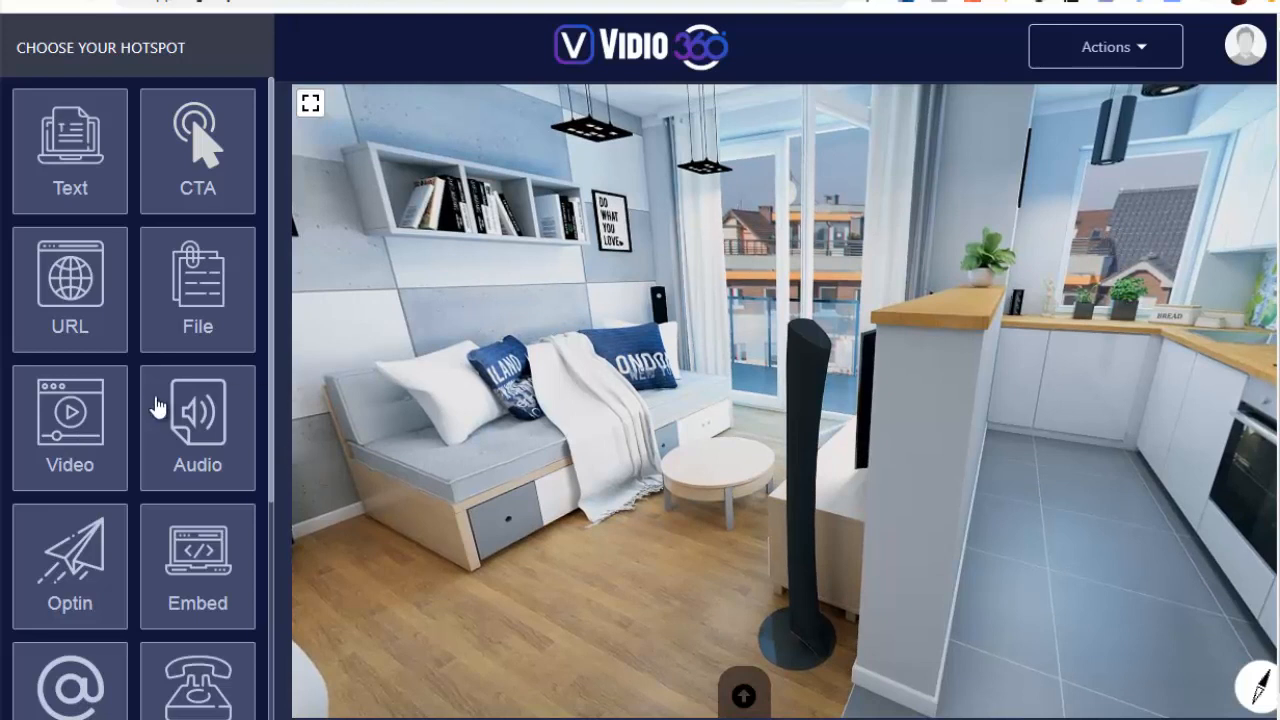
scroll(130, 390, down, 1)
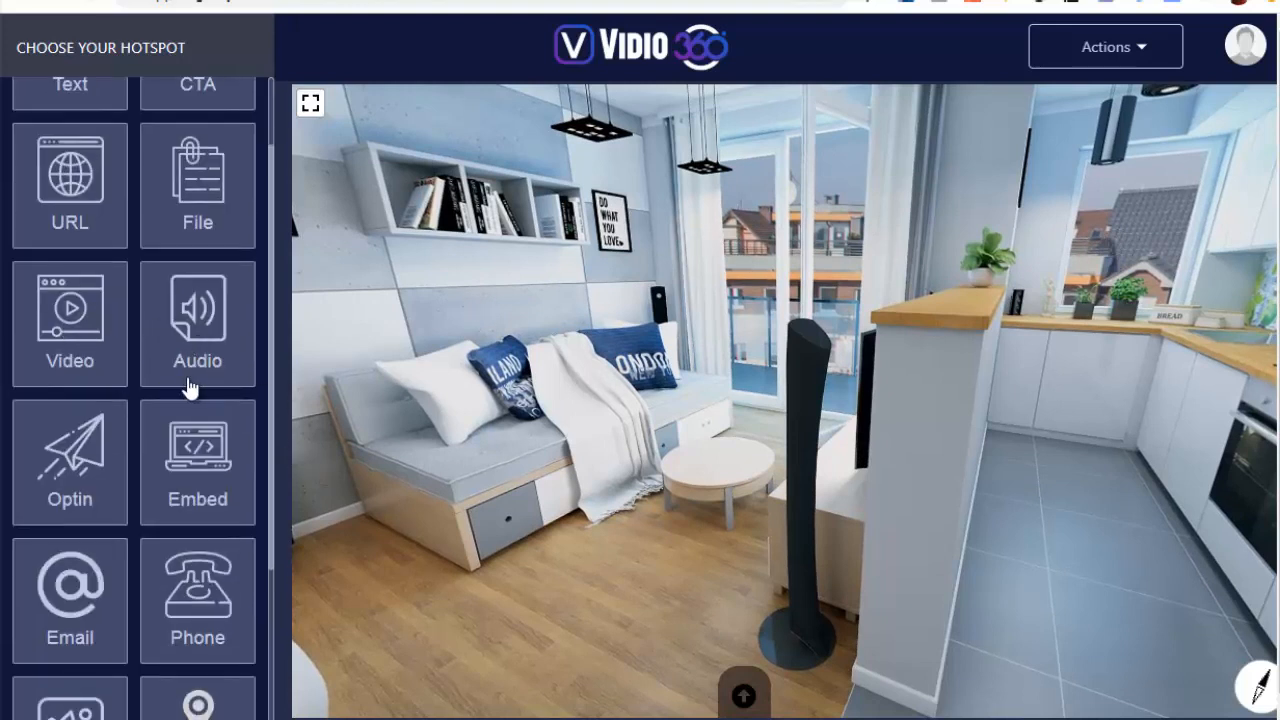
scroll(68, 343, down, 1)
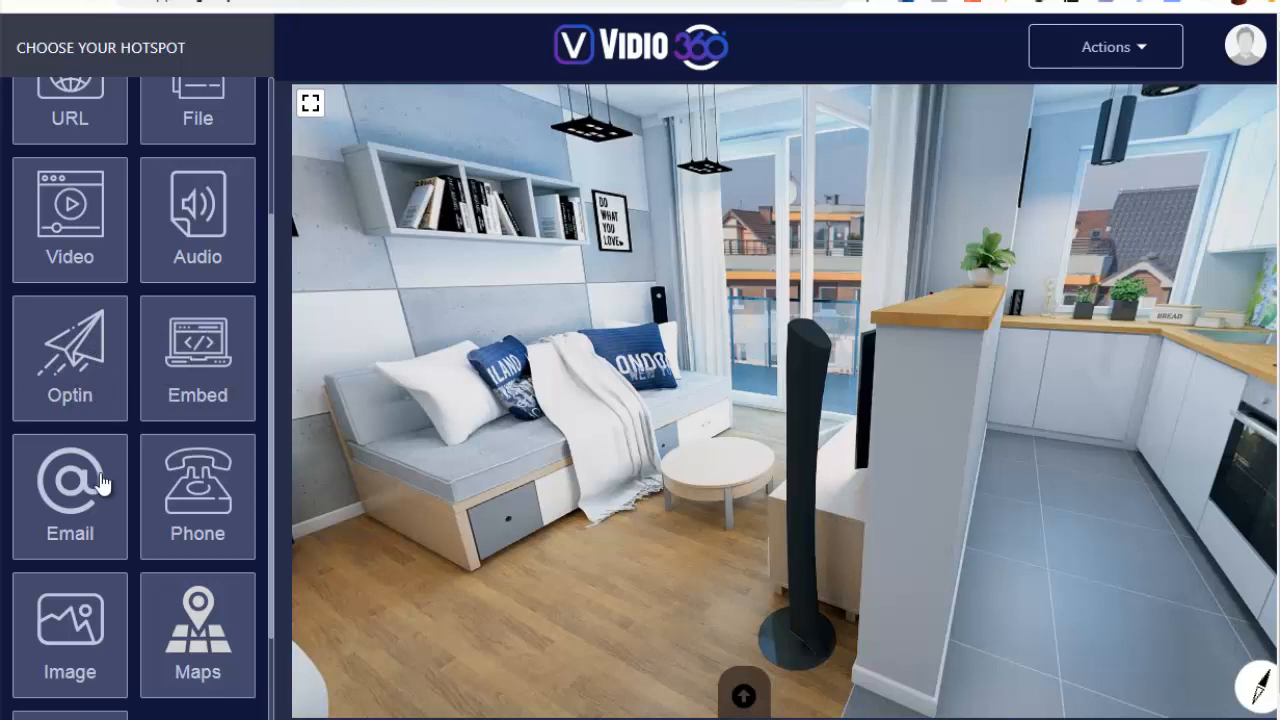
scroll(103, 485, down, 1)
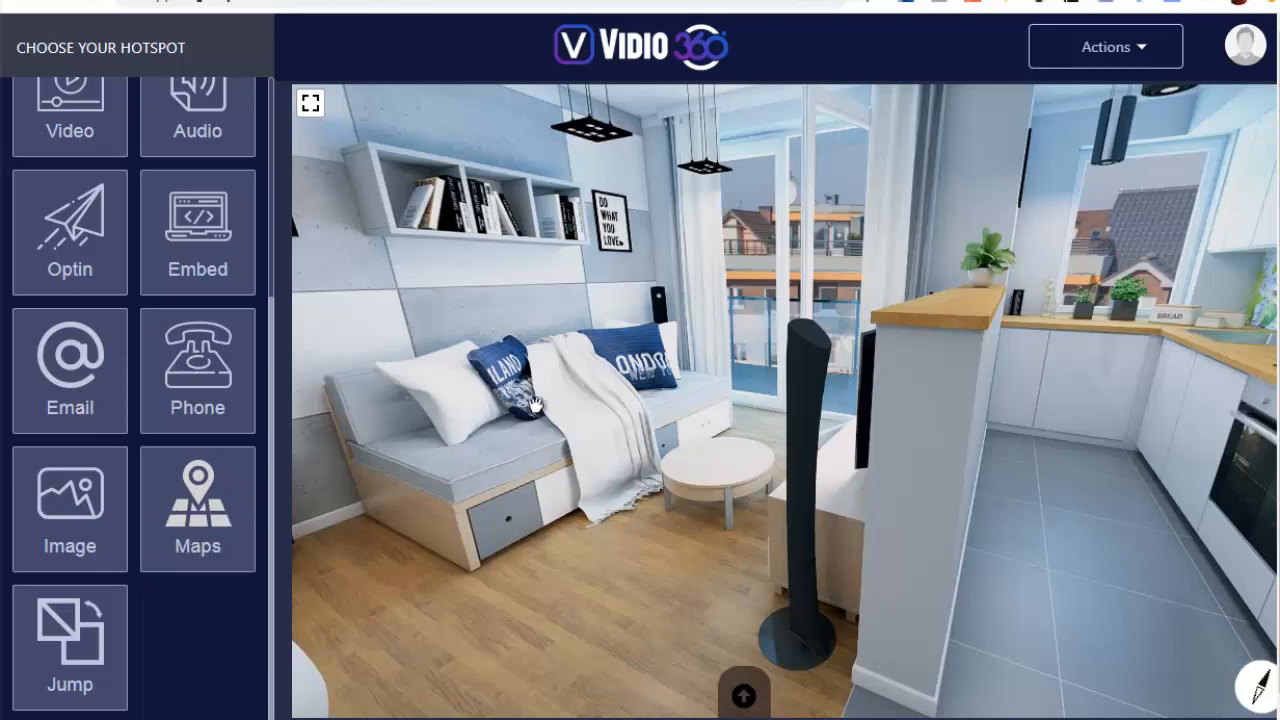
drag(691, 329, 545, 369)
drag(617, 441, 862, 362)
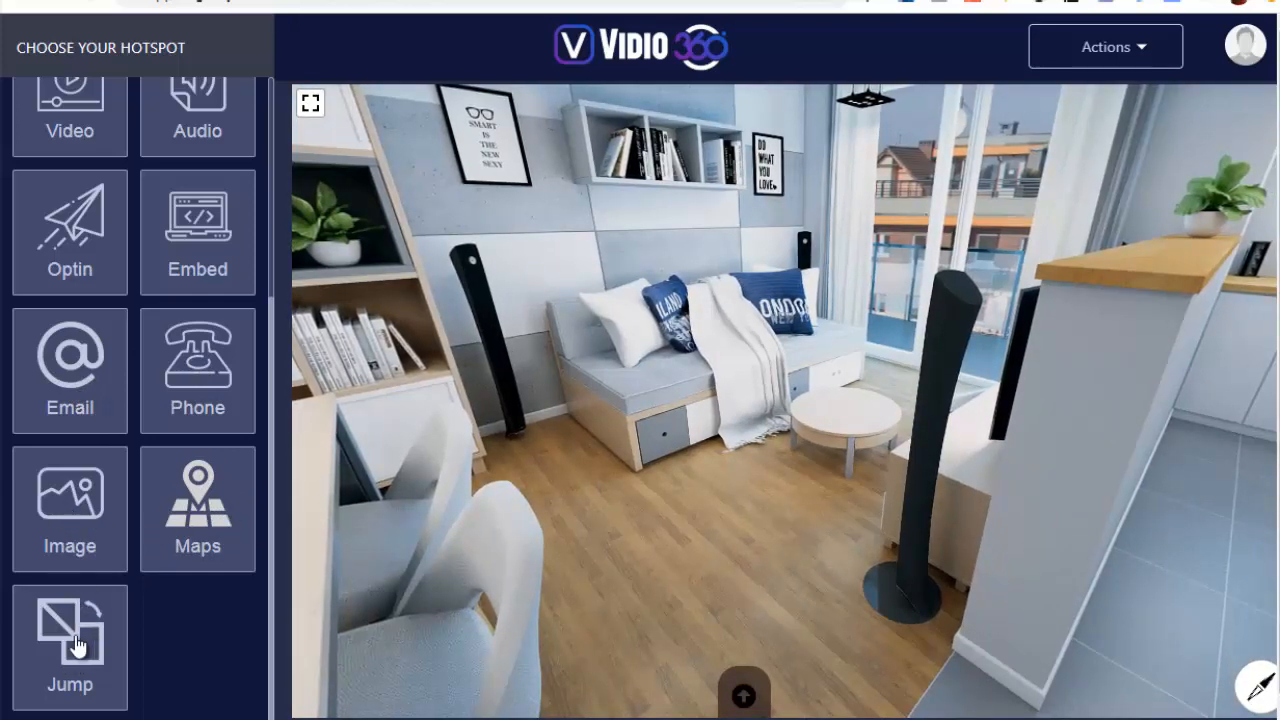
drag(685, 347, 345, 355)
drag(800, 360, 442, 362)
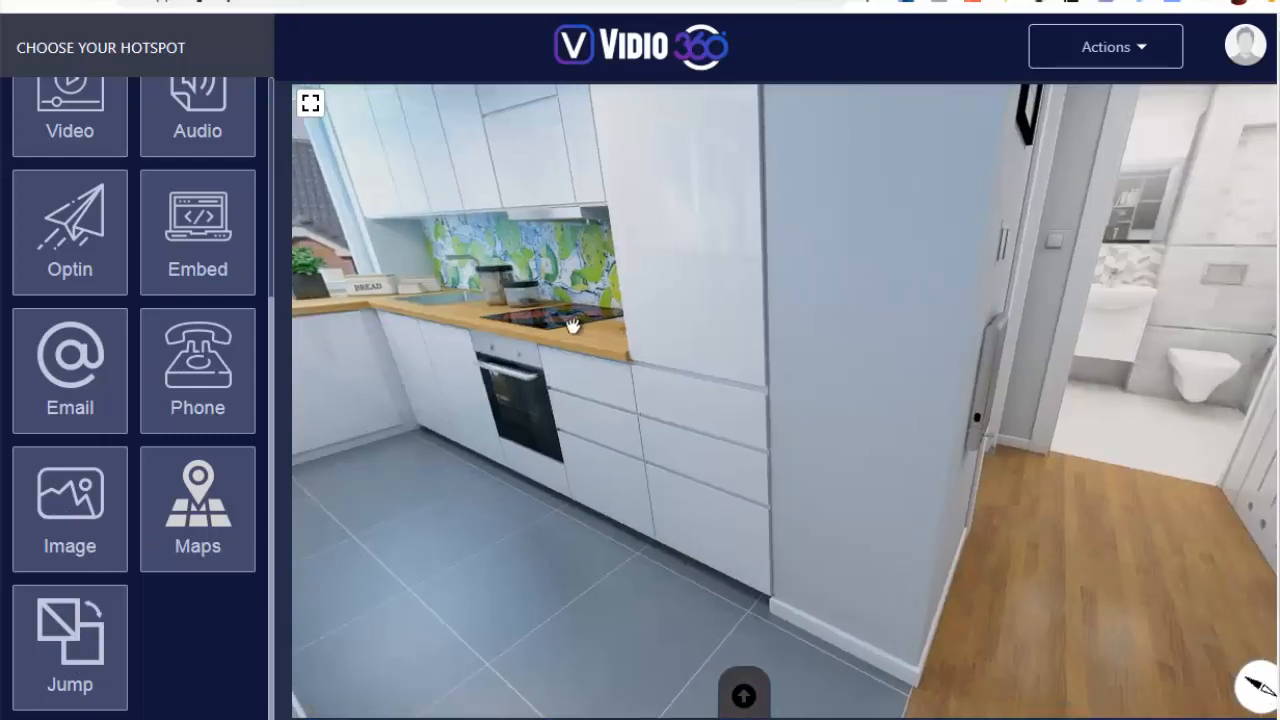
drag(350, 334, 572, 348)
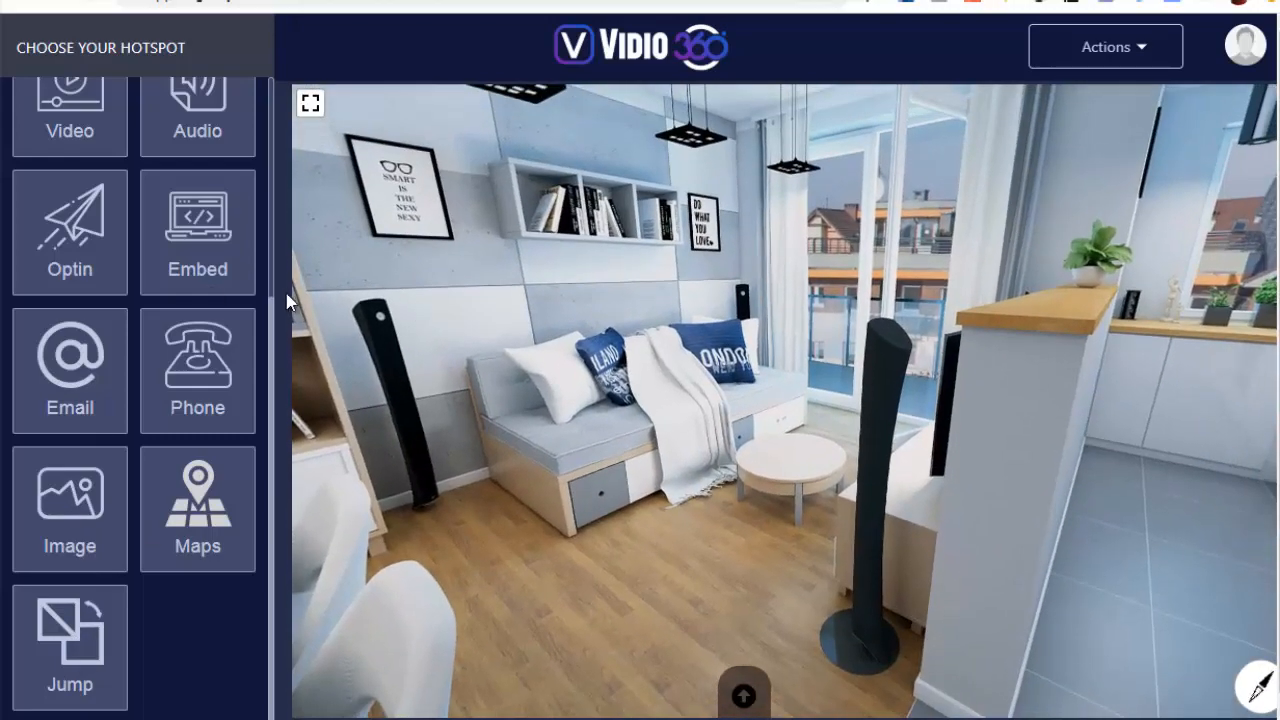
Place a video hotspot on the sofa's cushions and open its settings
scroll(212, 297, up, 3)
scroll(212, 297, up, 1)
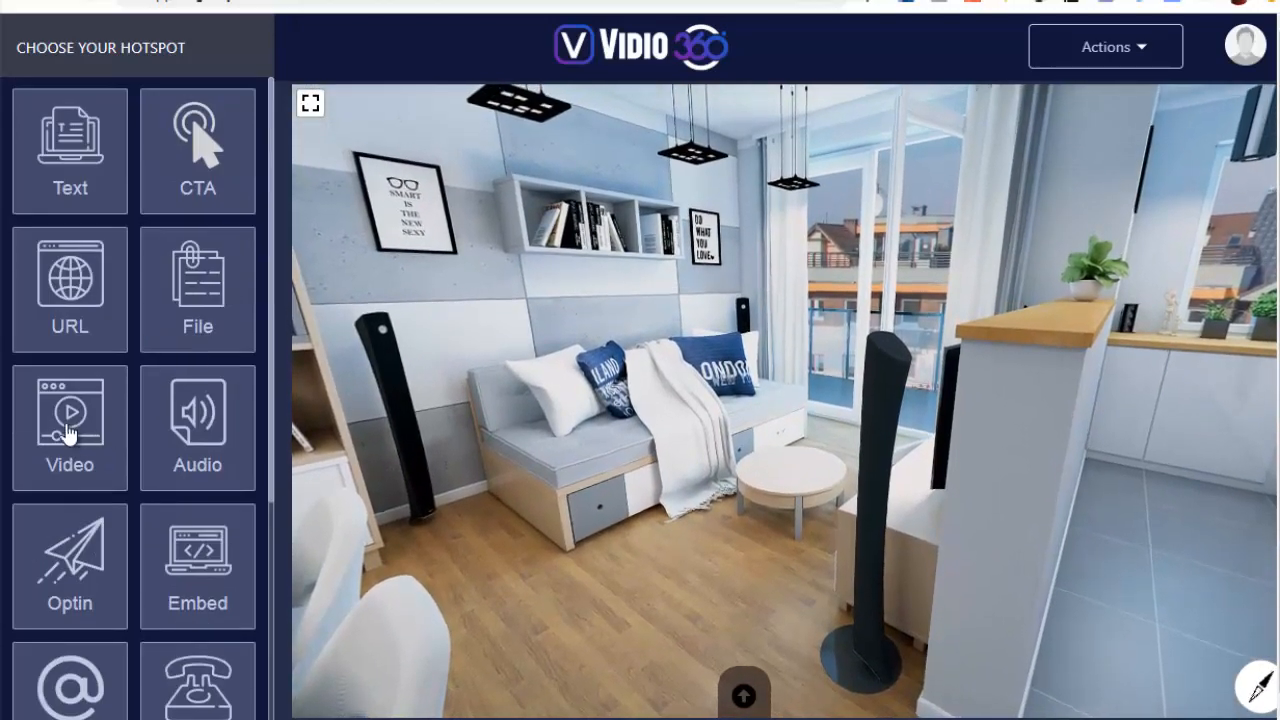
drag(68, 430, 612, 372)
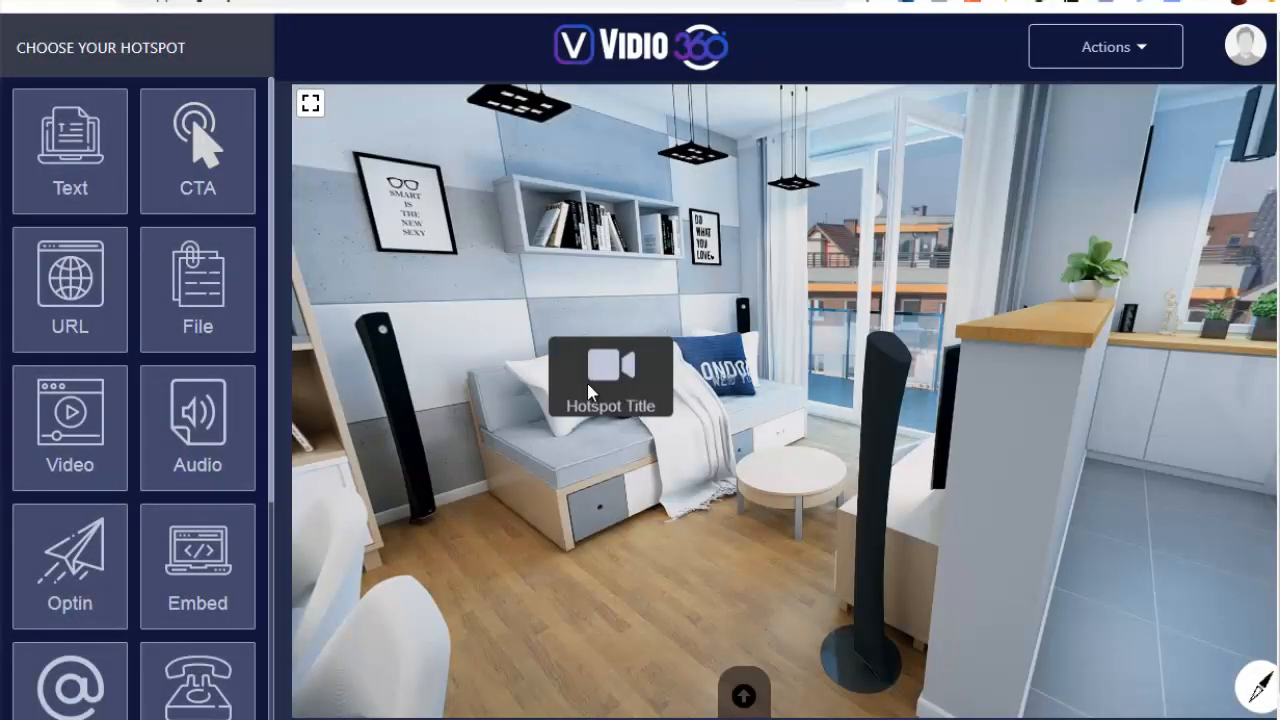
click(614, 376)
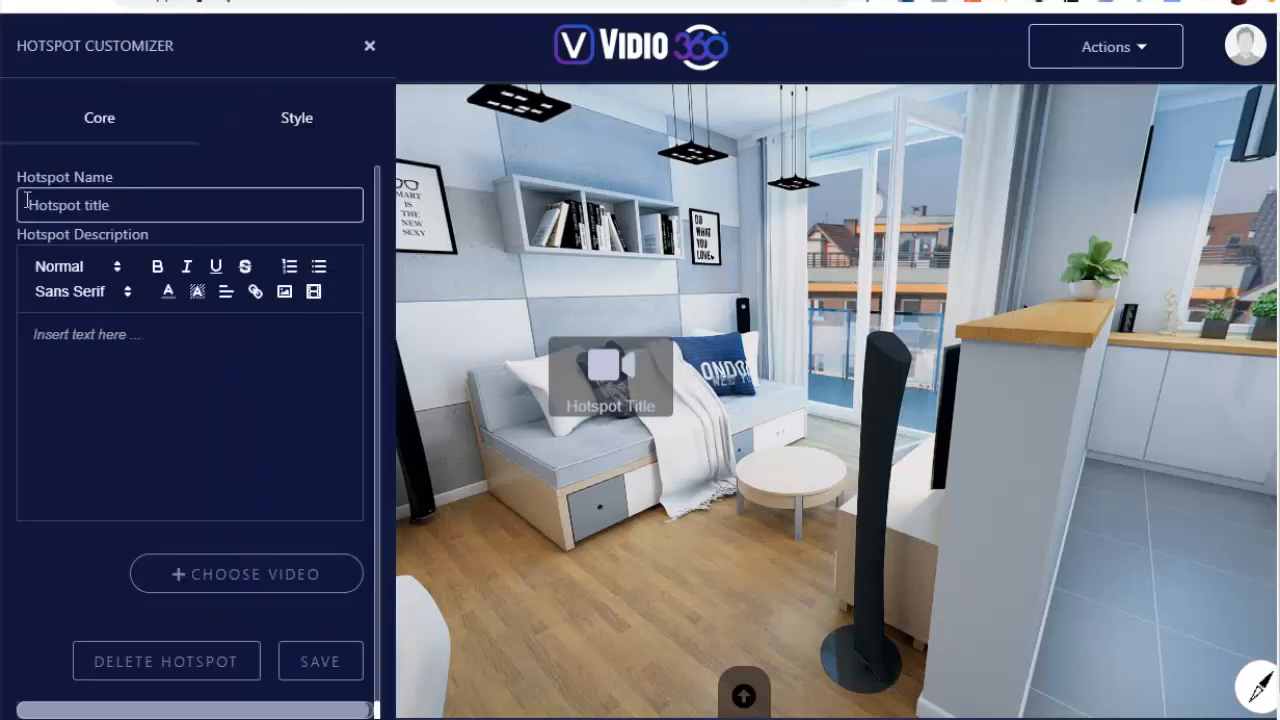
Name the video hotspot "video coussin" and enter "exemple" as its description
drag(149, 206, 61, 207)
key(BackSpace)
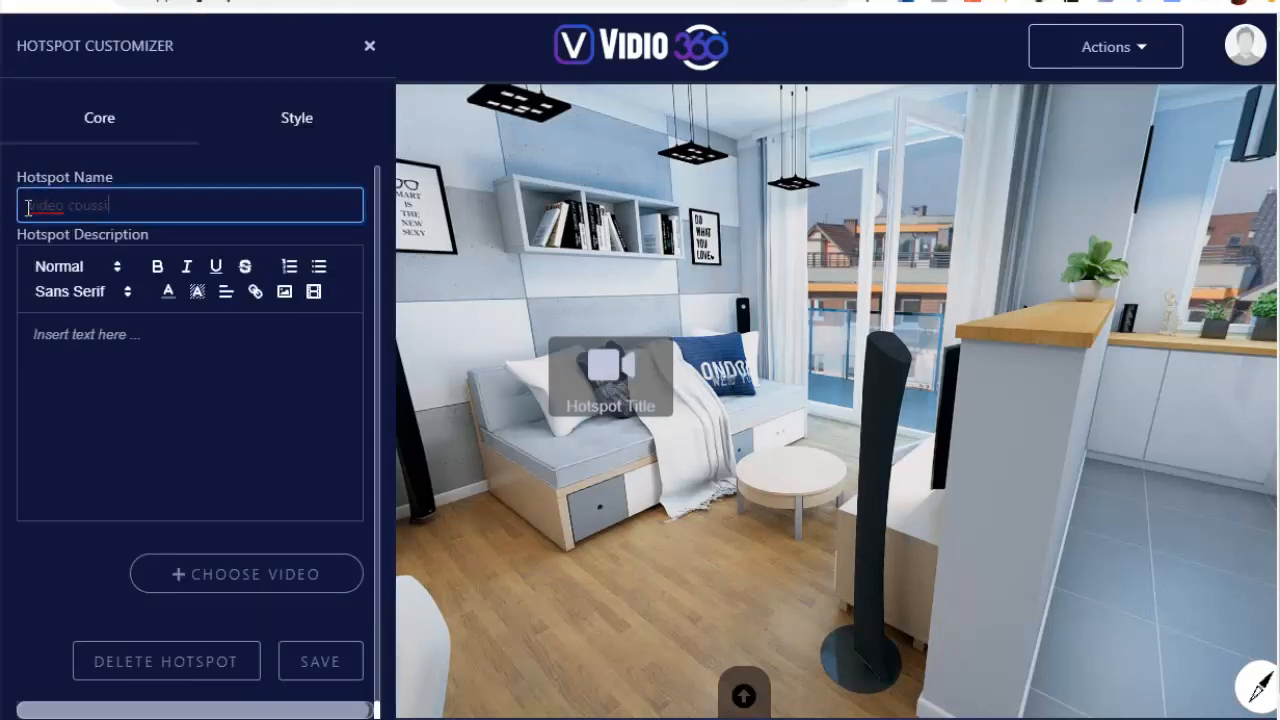
text(video coussin)
click(249, 383)
text(exemple)
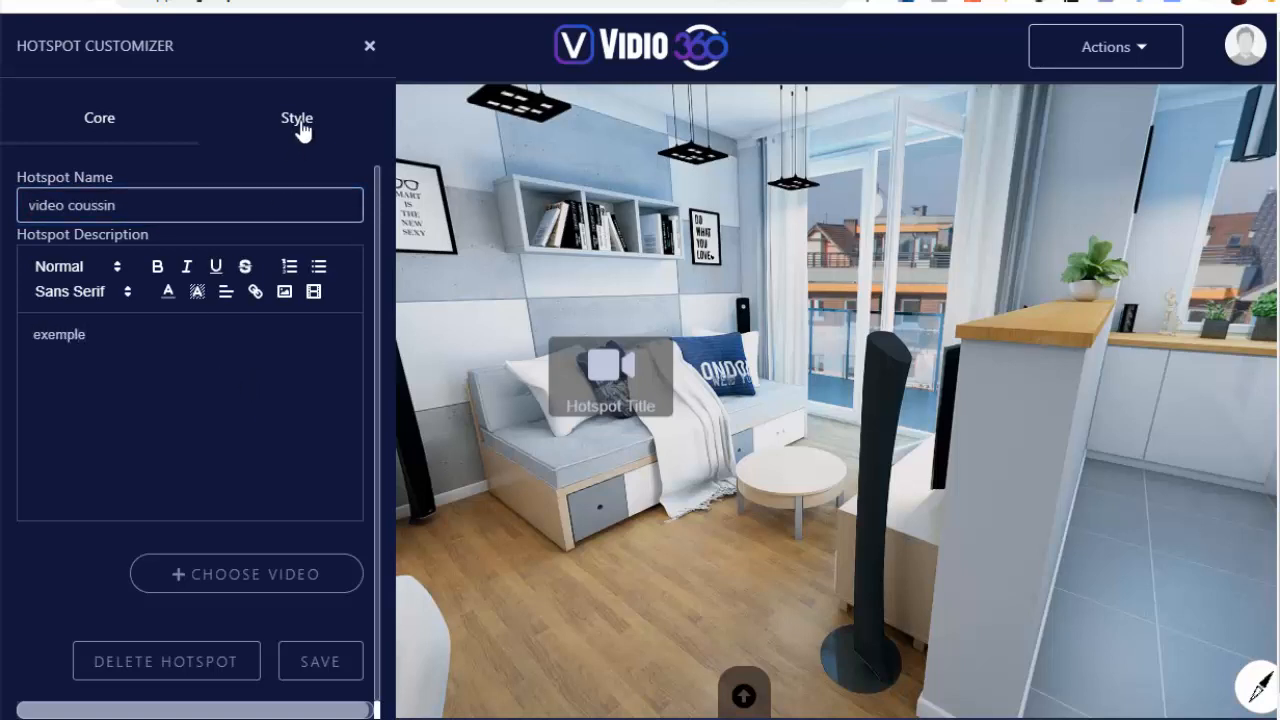
Set the video hotspot's background to a semi-transparent blue, rgba(27, 62, 252, 0.58), and save the colour
click(302, 131)
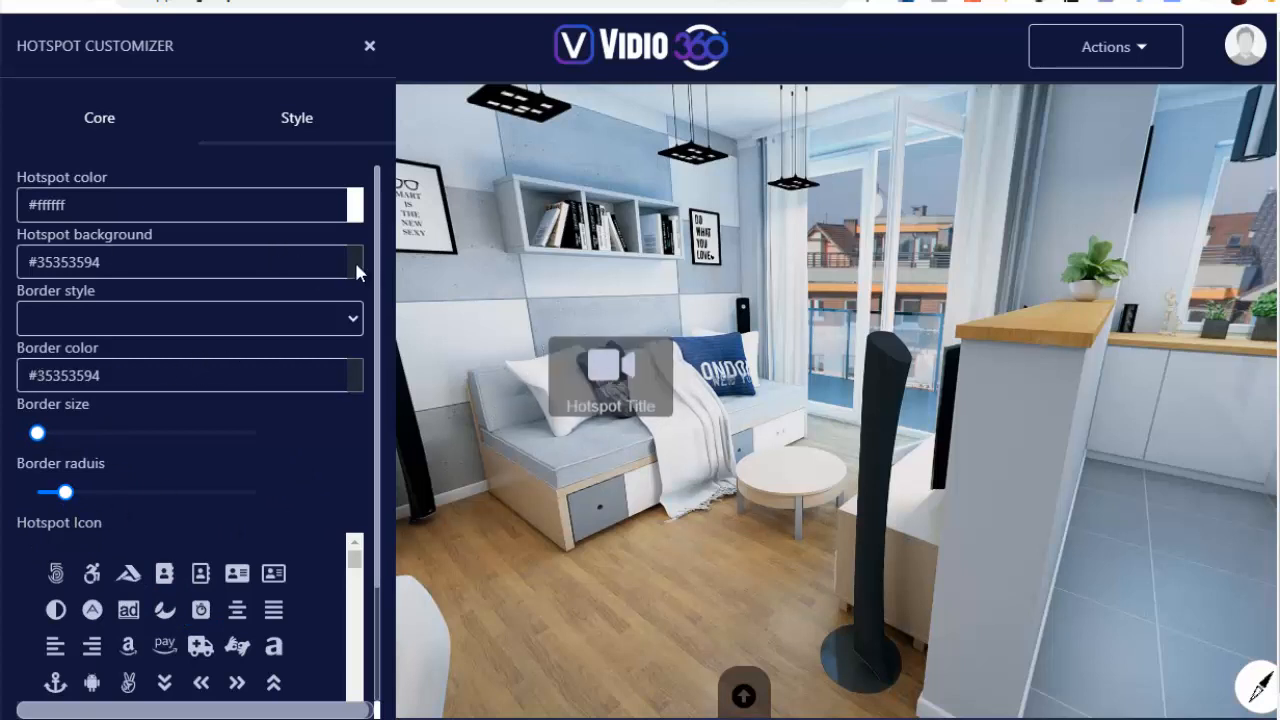
click(319, 268)
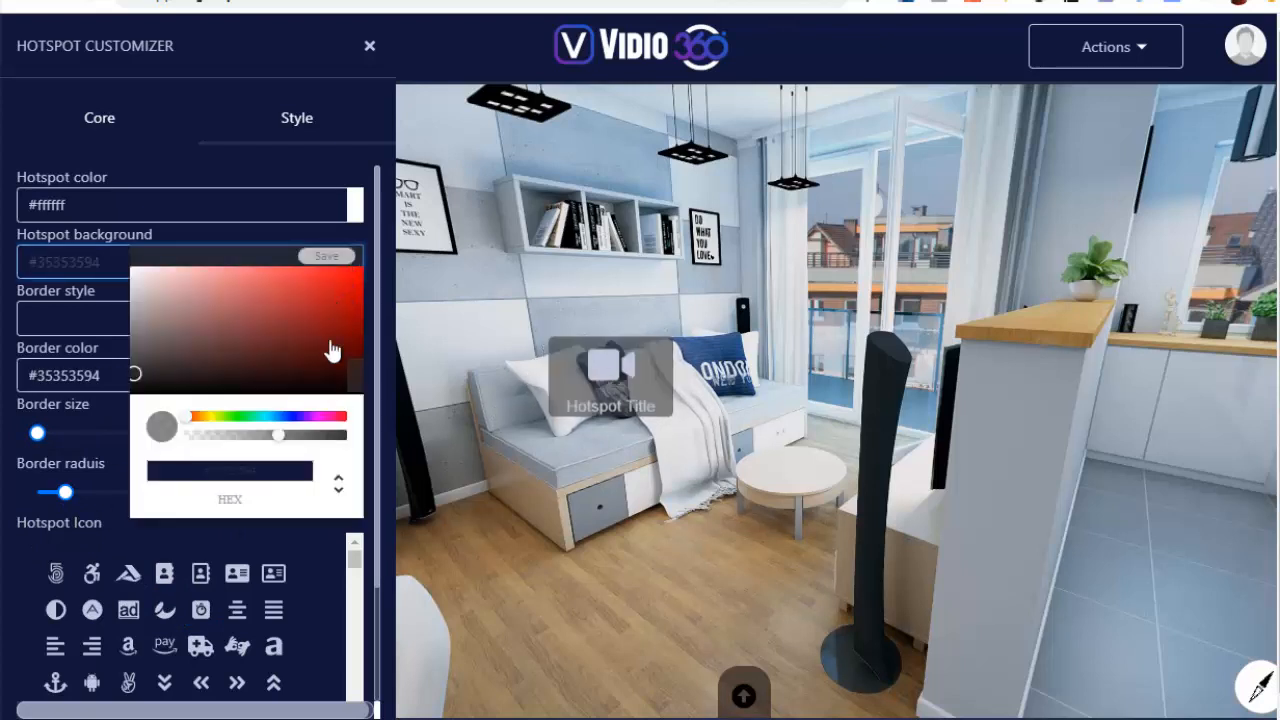
click(288, 417)
mouse_move(285, 318)
mouse_down()
mouse_move(314, 286)
mouse_move(354, 277)
mouse_move(343, 274)
mouse_up()
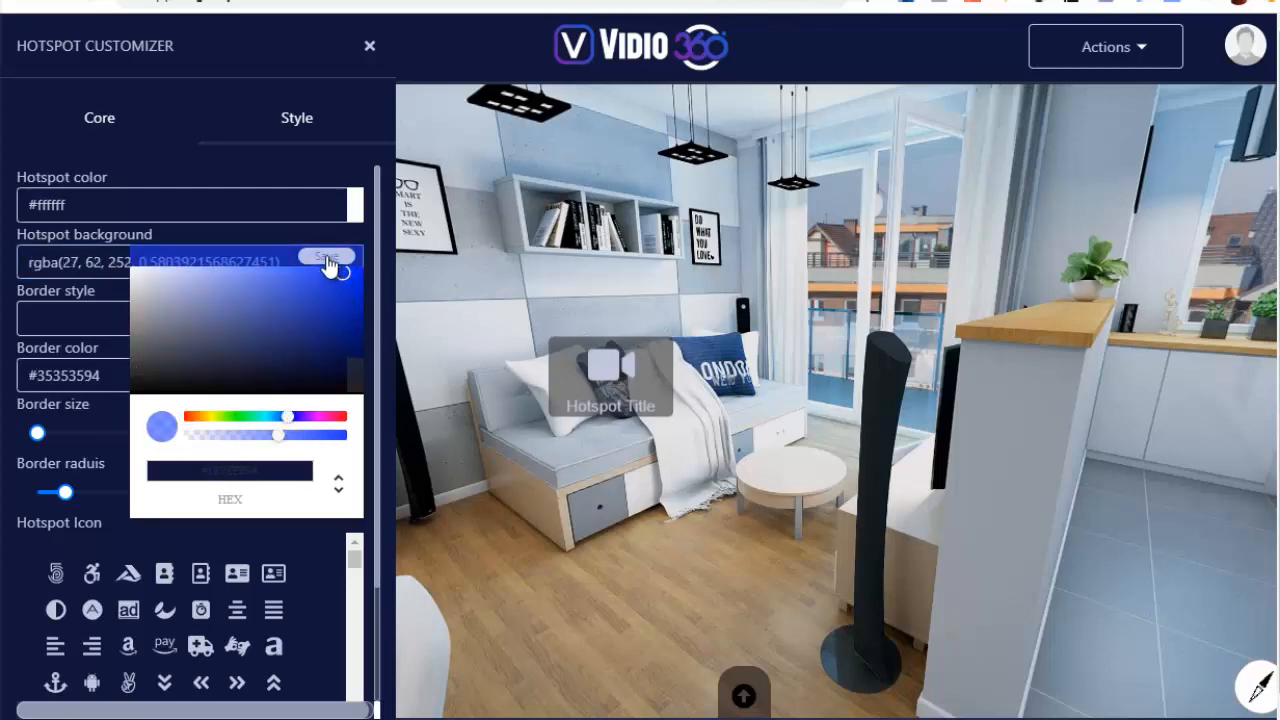
click(326, 256)
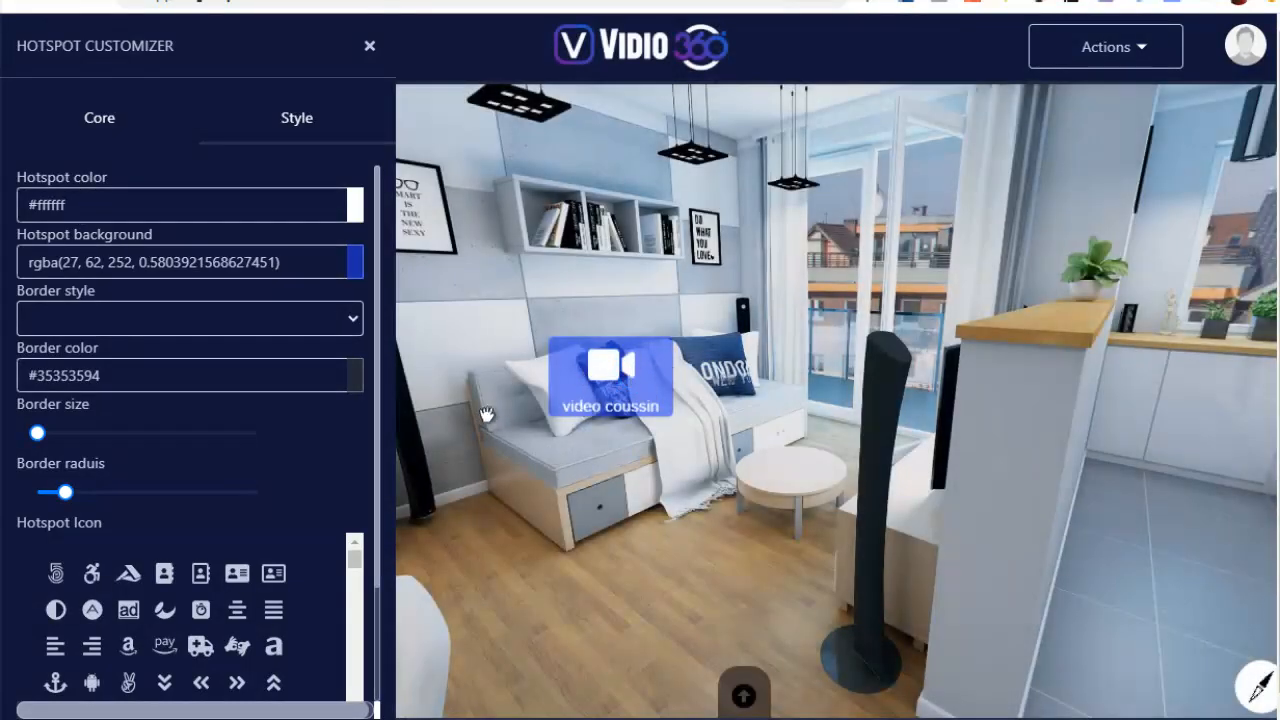
Open the hotspot's video selection and examine the file upload option and the library of business videos
click(103, 122)
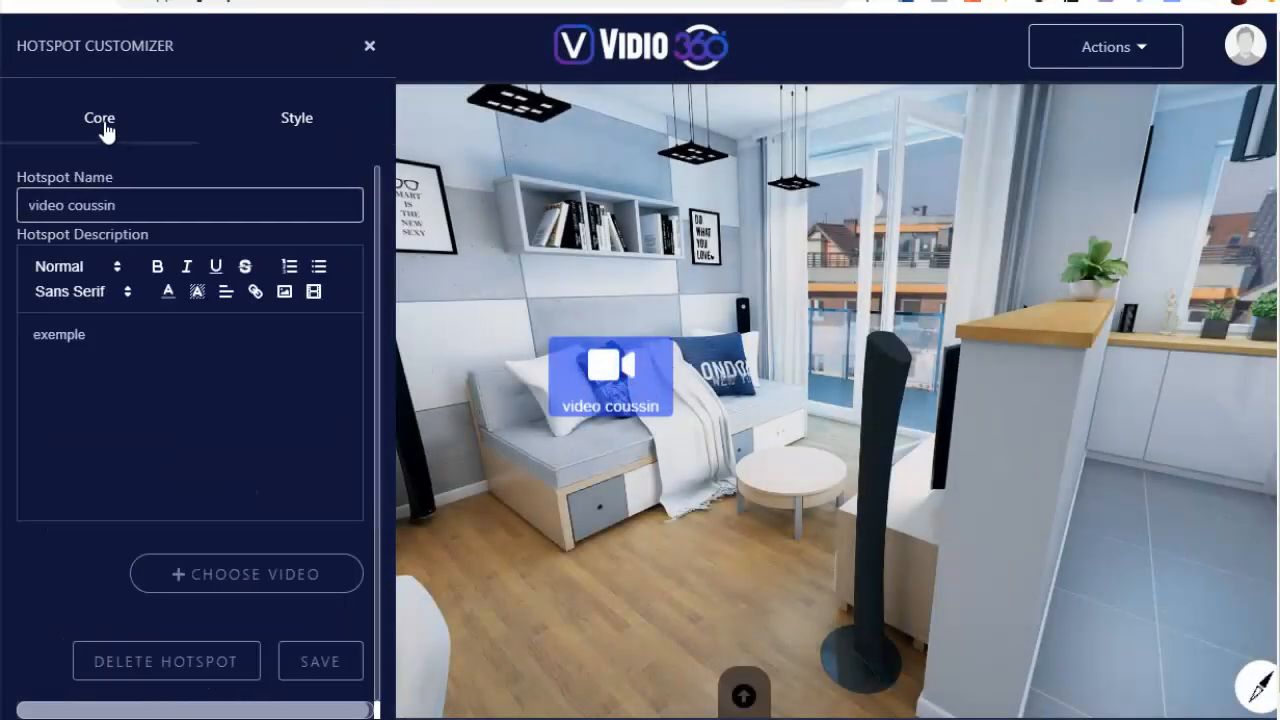
click(249, 592)
mouse_move(155, 247)
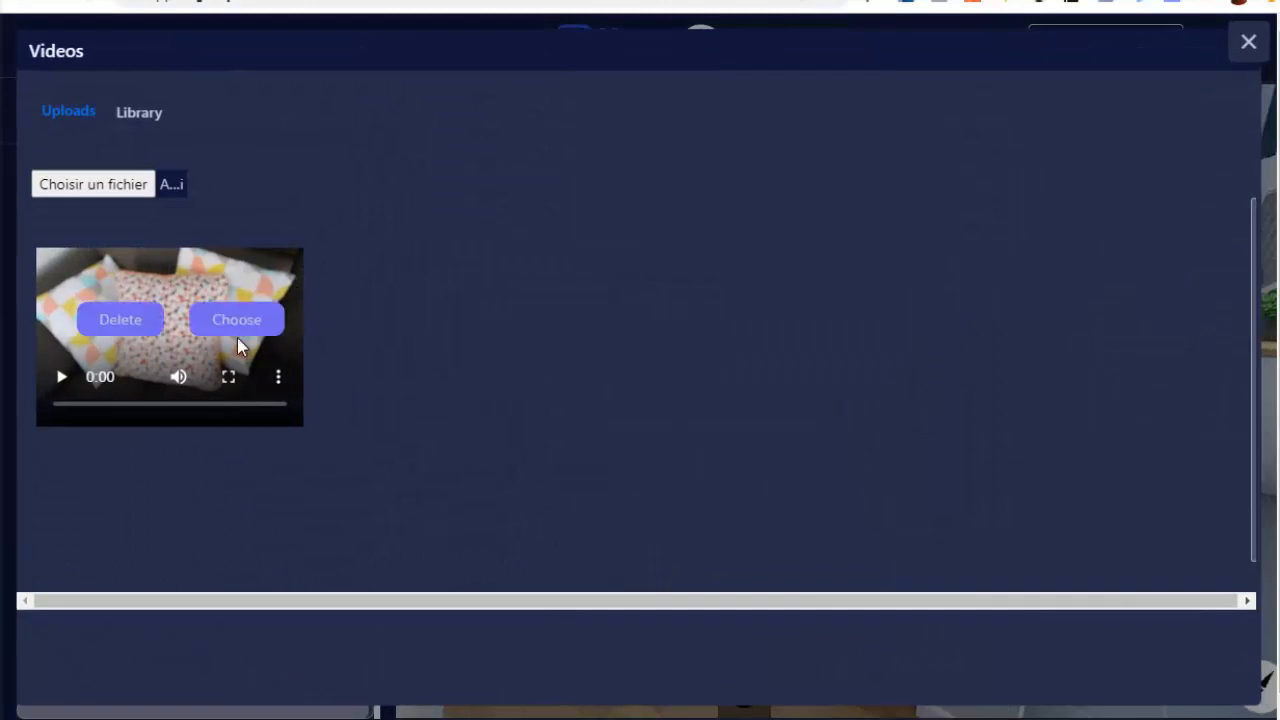
click(86, 188)
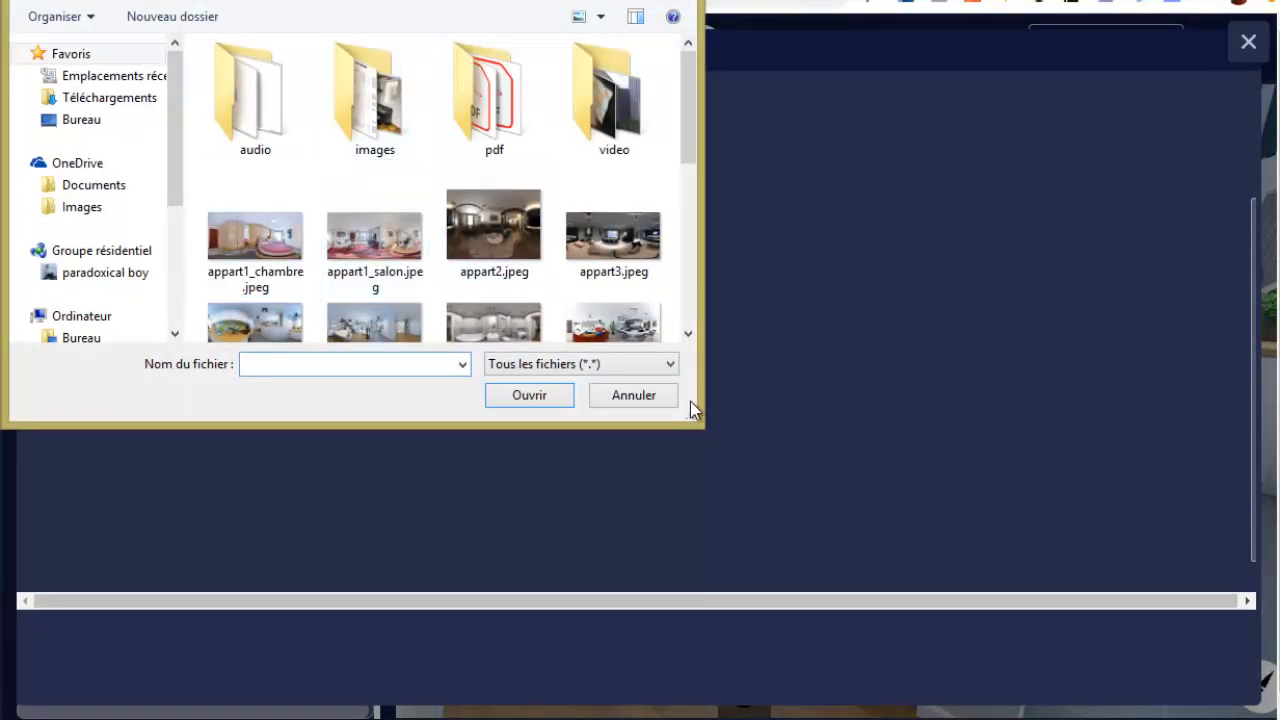
click(629, 397)
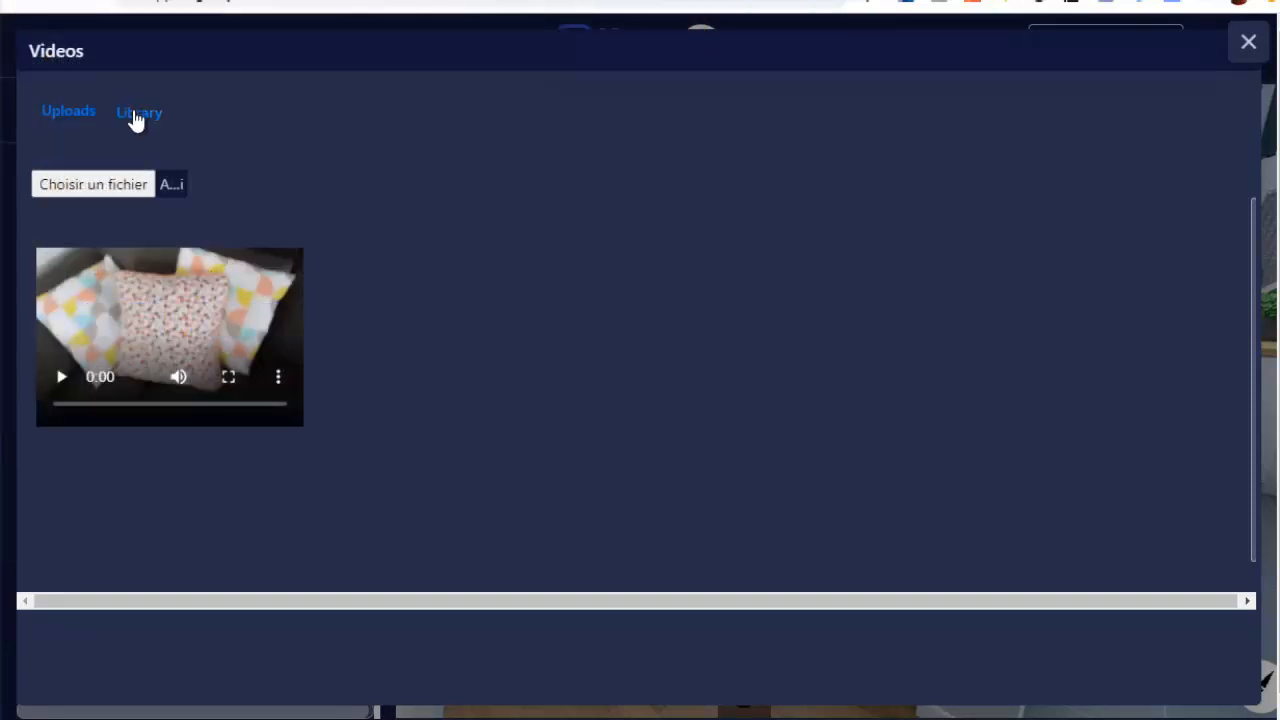
click(135, 114)
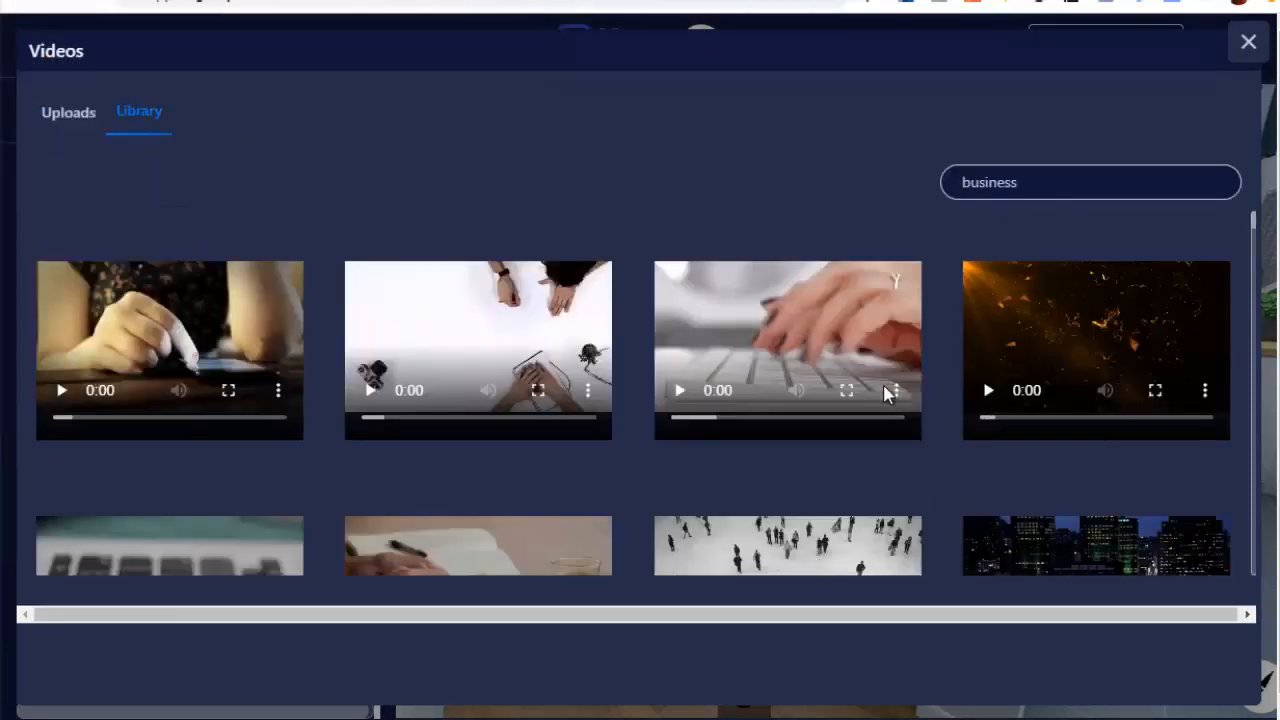
click(1254, 236)
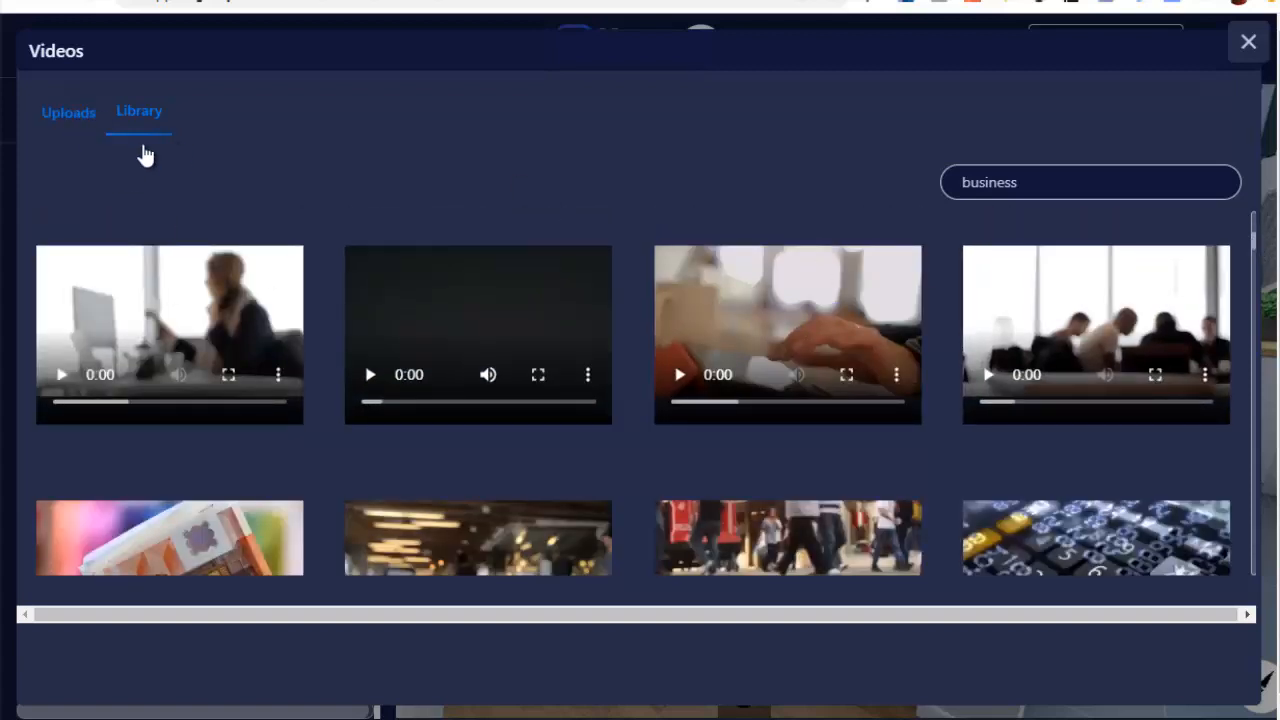
Choose the uploaded cushion video for the "video coussin" hotspot
click(62, 118)
mouse_move(154, 349)
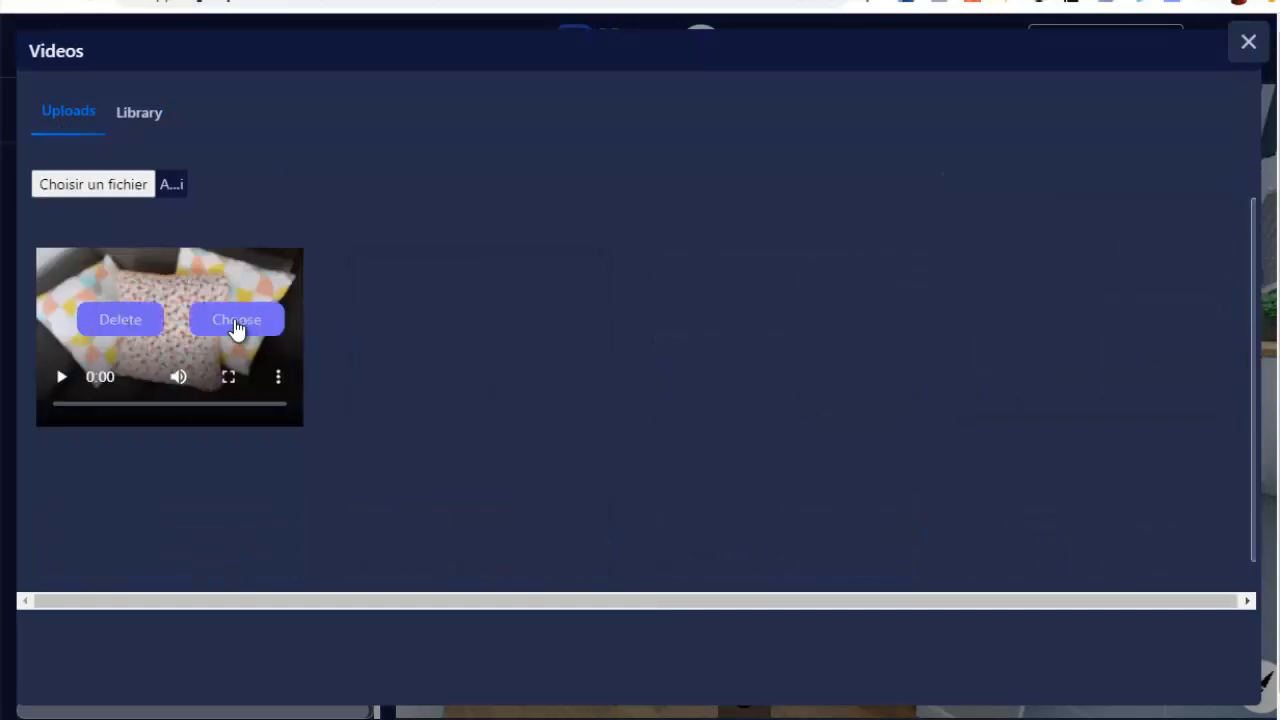
click(238, 326)
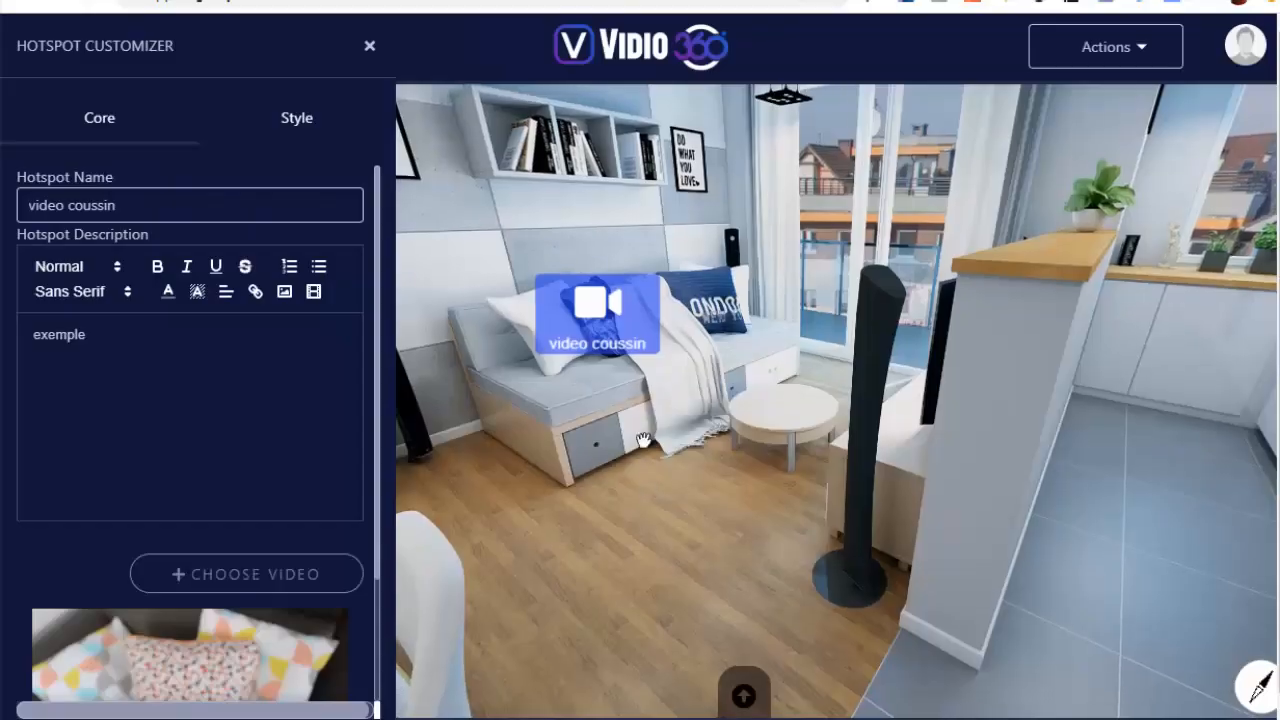
Close the video hotspot's settings, then place a CTA hotspot on the kitchen oven and open its settings
drag(654, 402, 482, 474)
drag(954, 426, 674, 459)
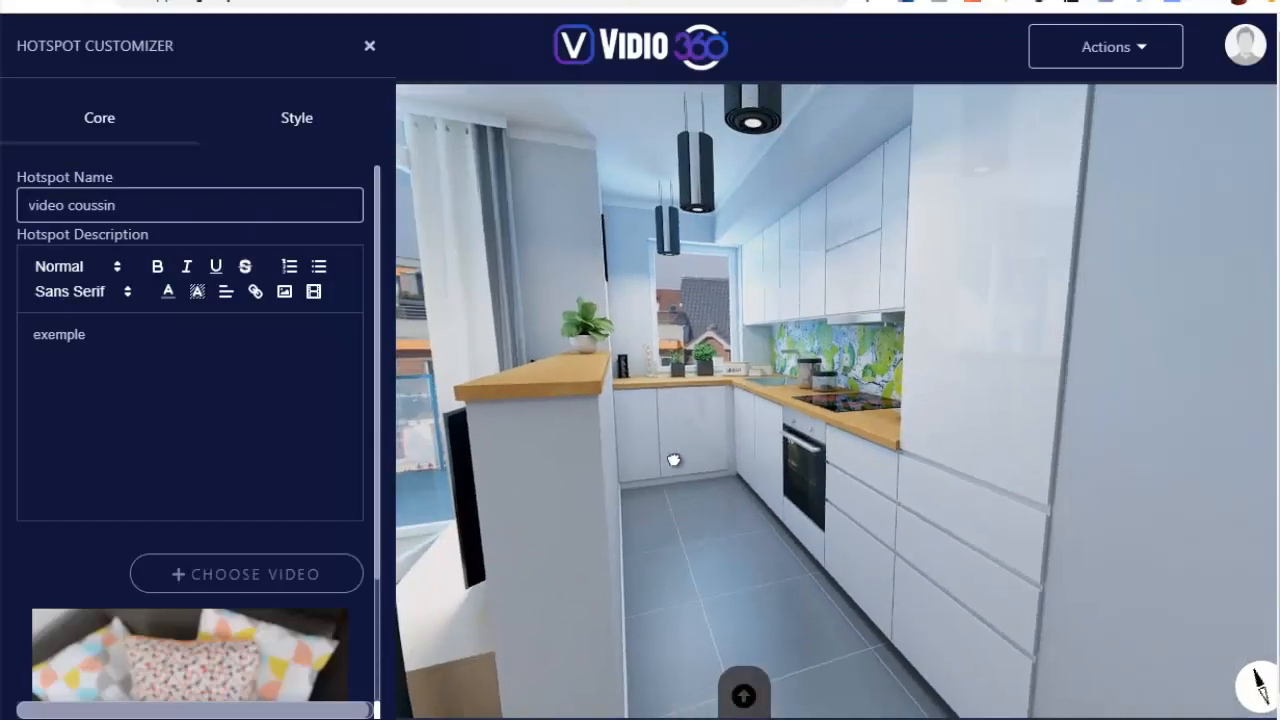
click(370, 50)
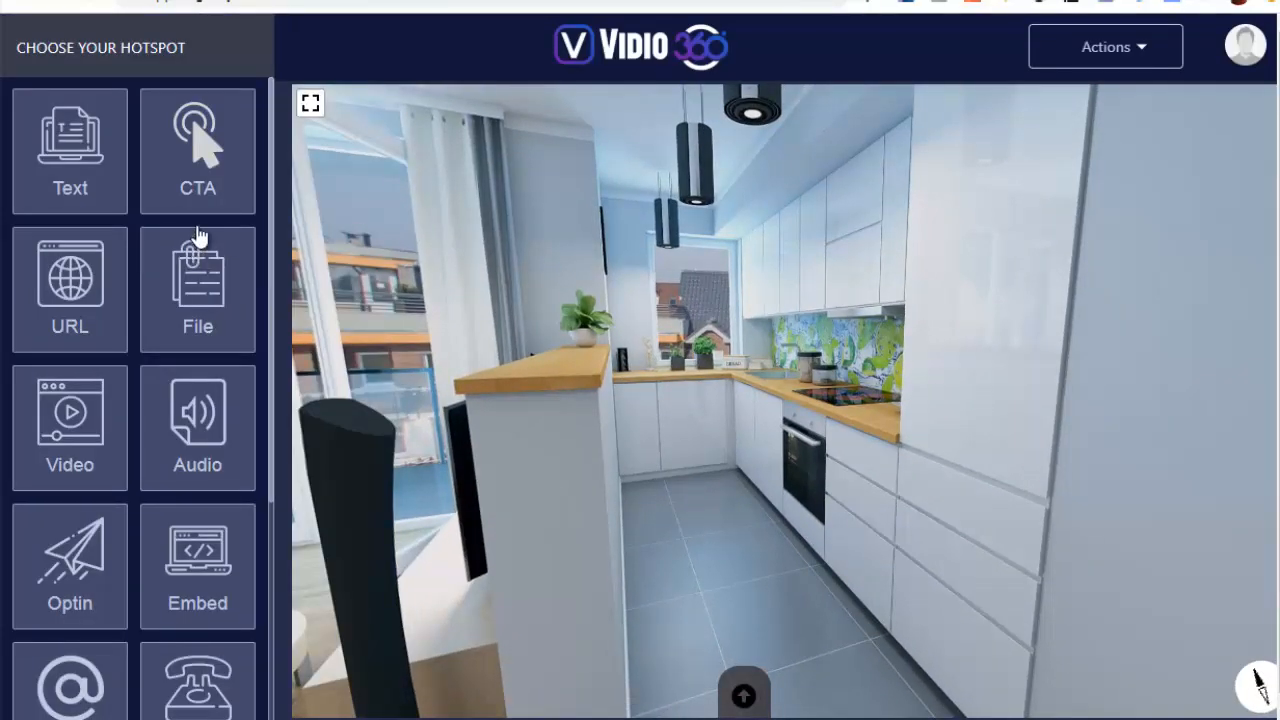
mouse_move(205, 172)
mouse_down()
mouse_move(208, 160)
mouse_move(900, 432)
mouse_move(800, 456)
mouse_up()
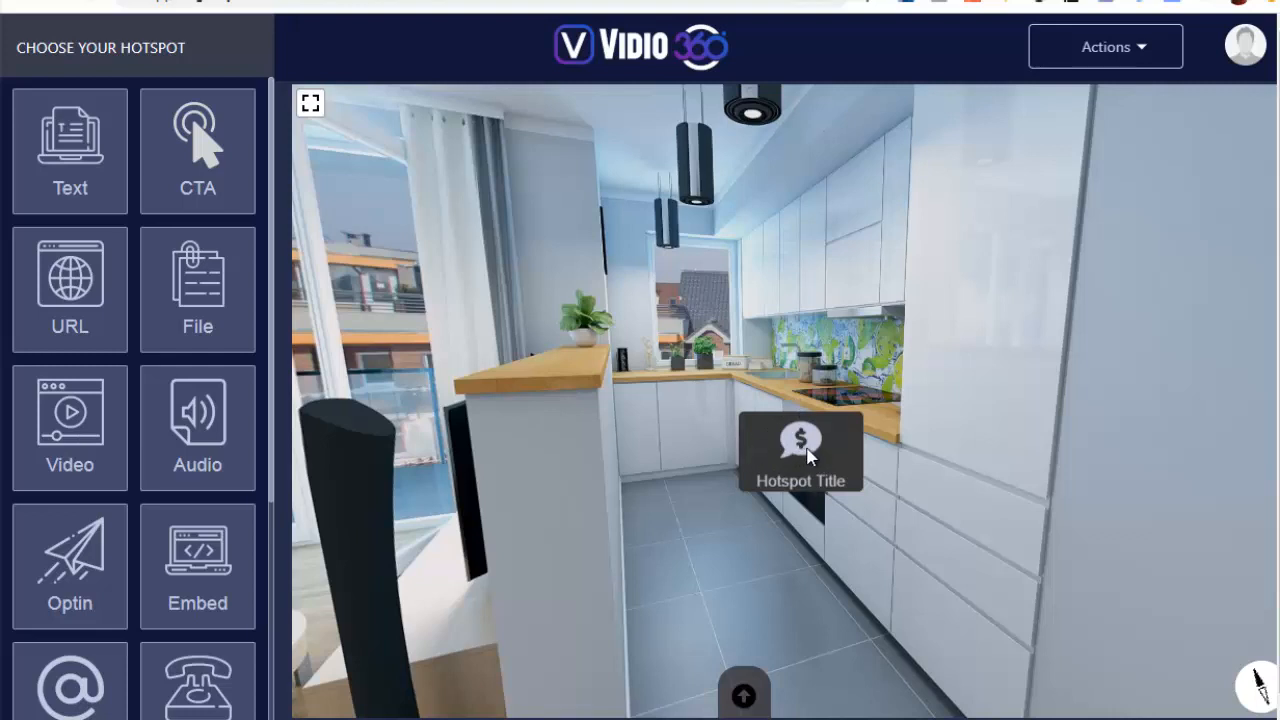
click(808, 455)
drag(155, 205, 5, 210)
text(infos )
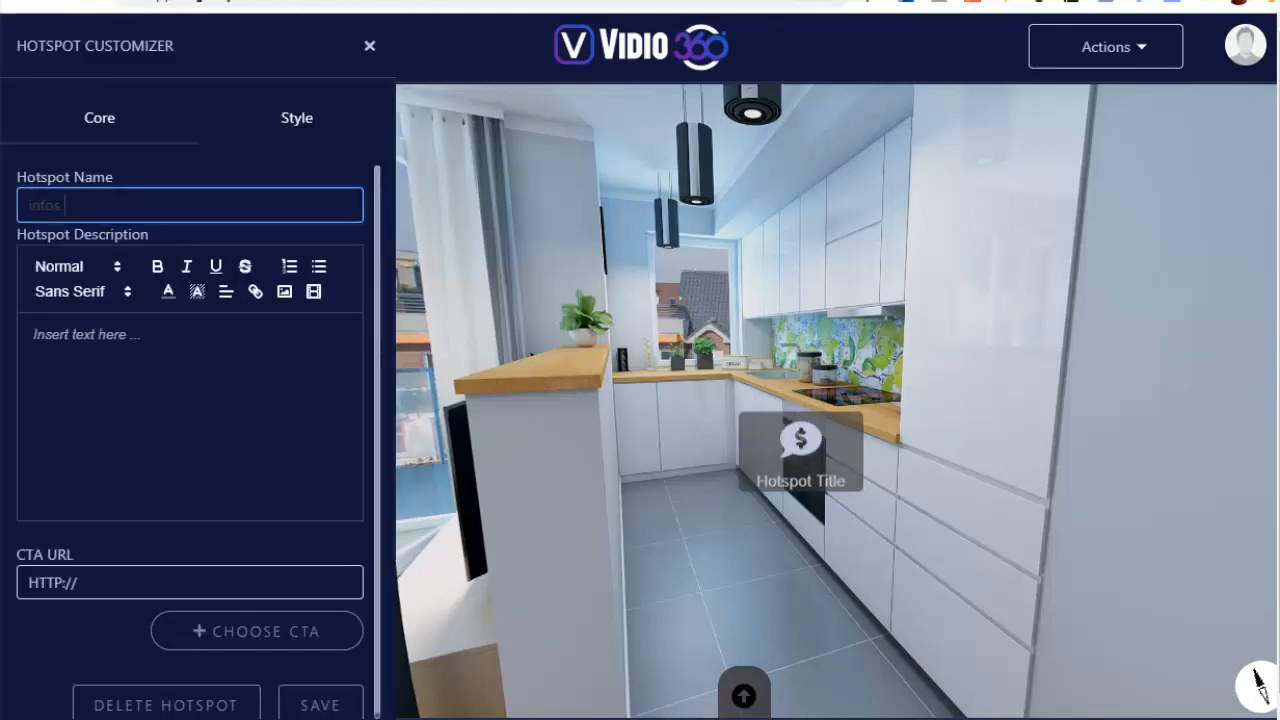
text(exemple)
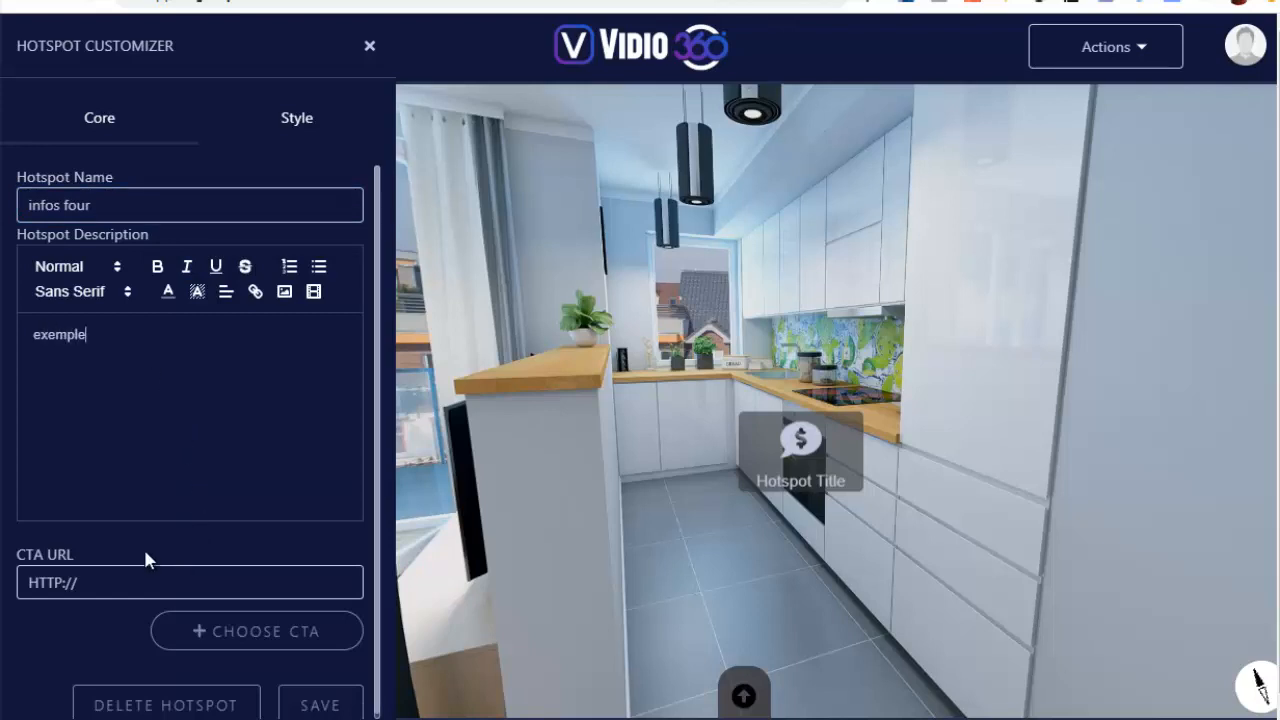
click(115, 578)
text(https://amzn.to/3gLcmgr)
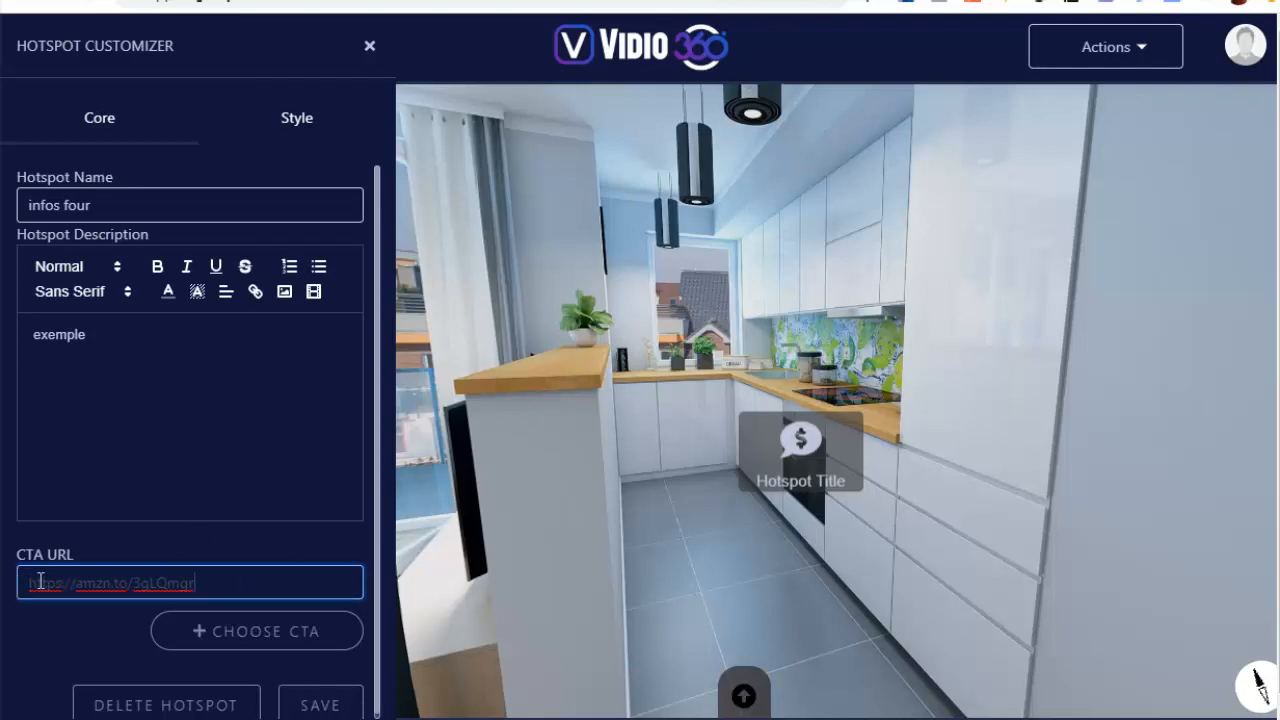
Choose the yellow rectangular "Add To Cart" button with payment card logos as the hotspot's CTA
click(287, 640)
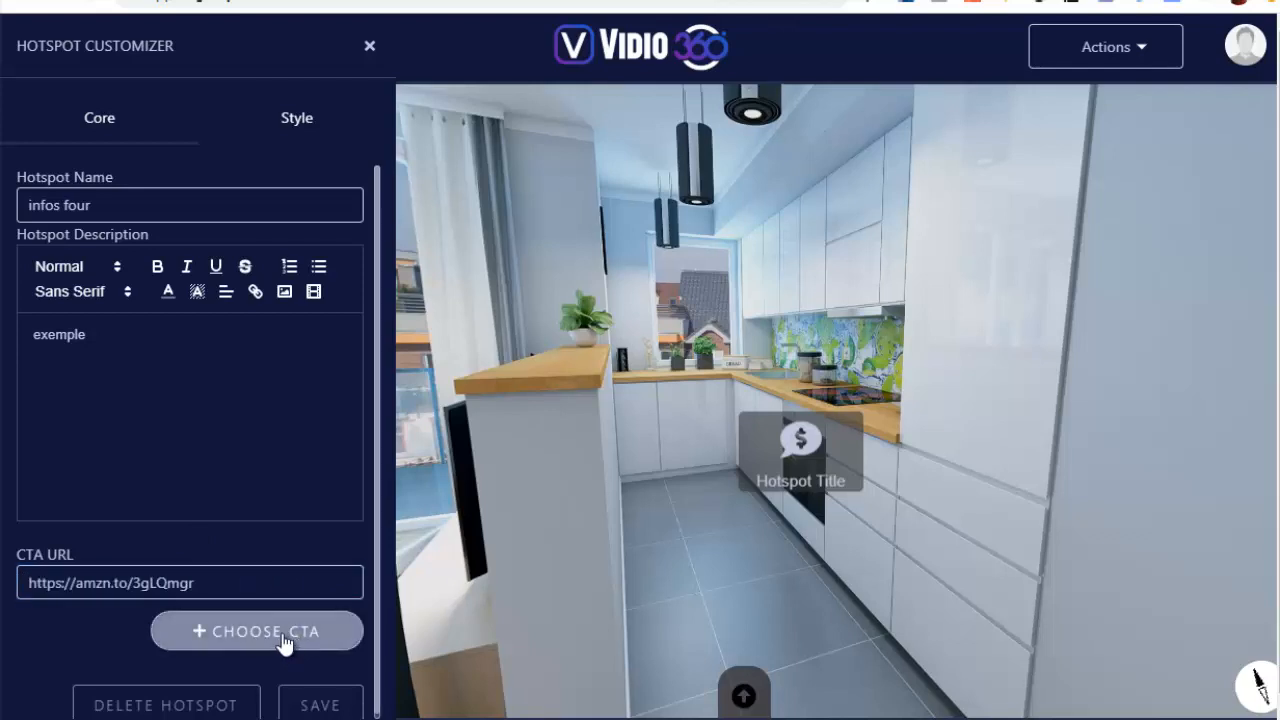
click(912, 259)
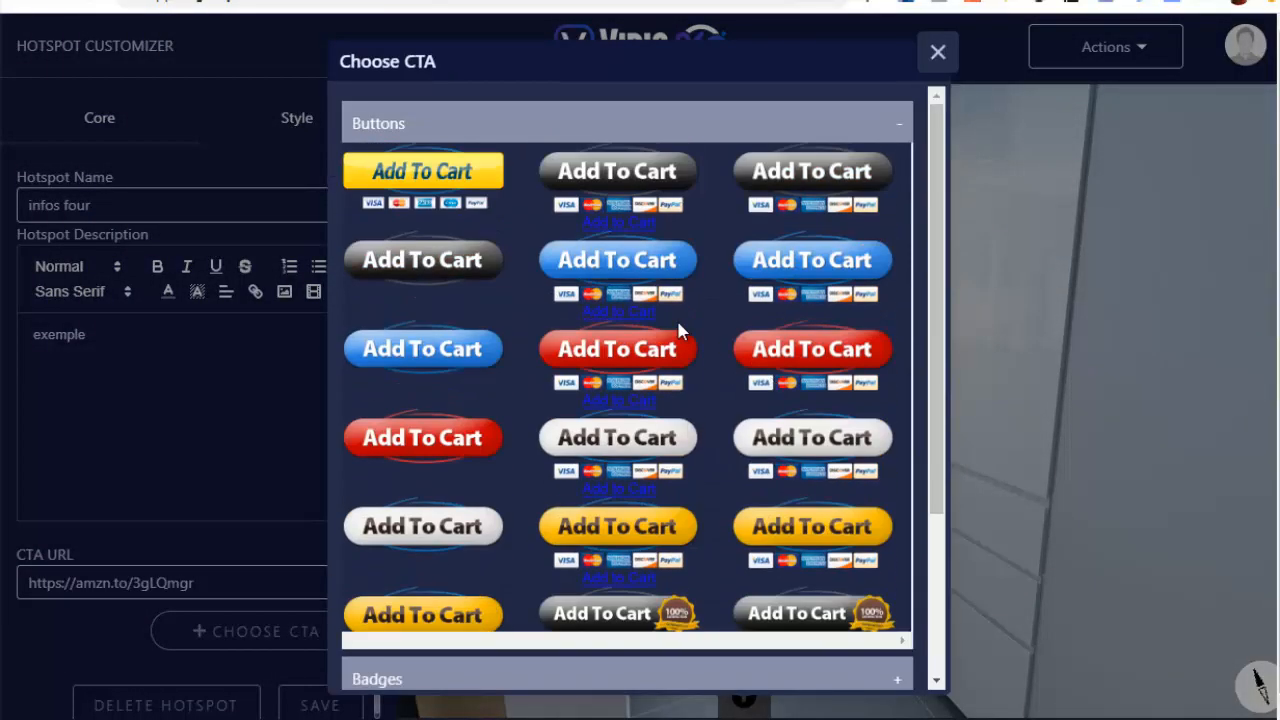
click(420, 172)
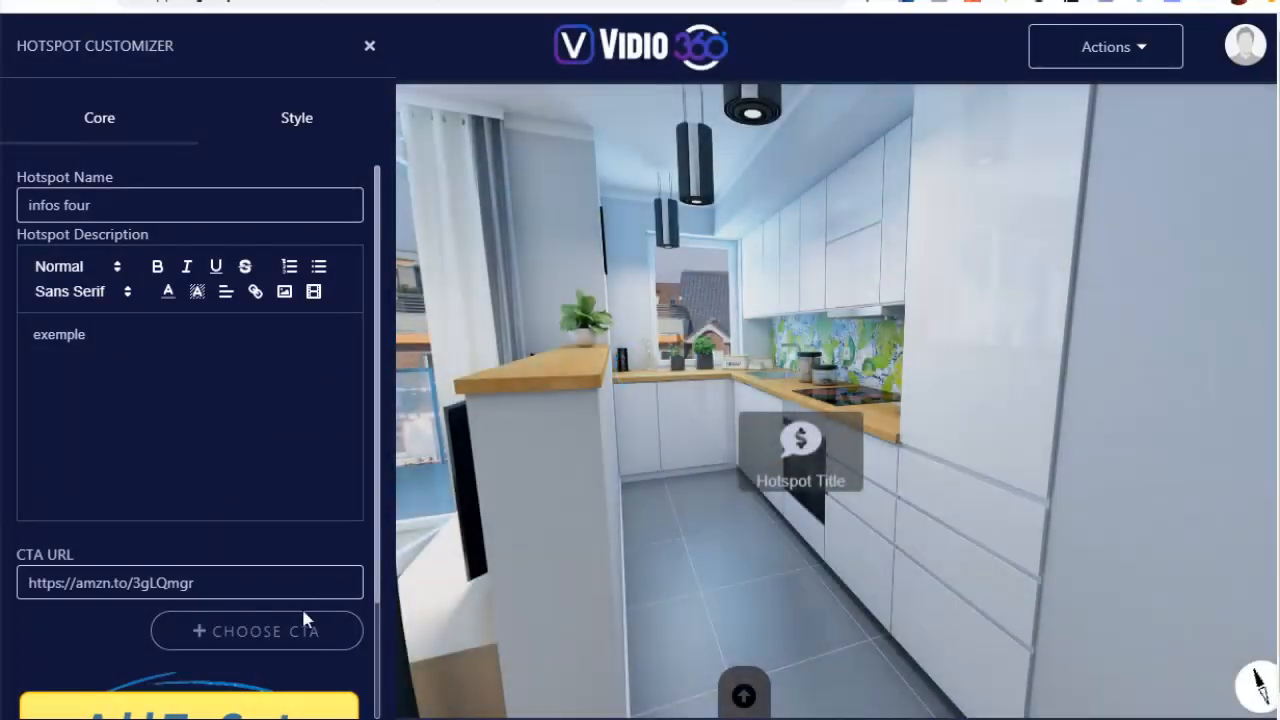
Browse the Badges, Ecommerce and Banners categories of the CTA library, then return to Buttons
click(283, 625)
scroll(657, 449, down, 5)
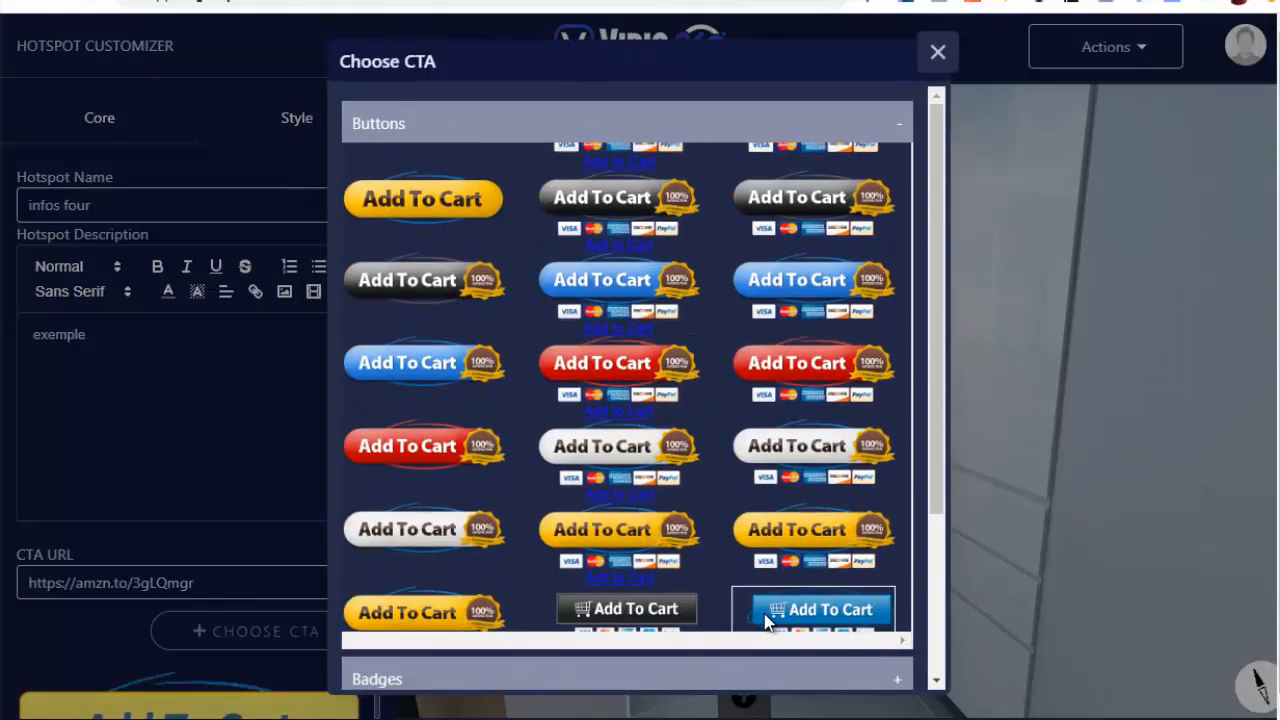
click(885, 682)
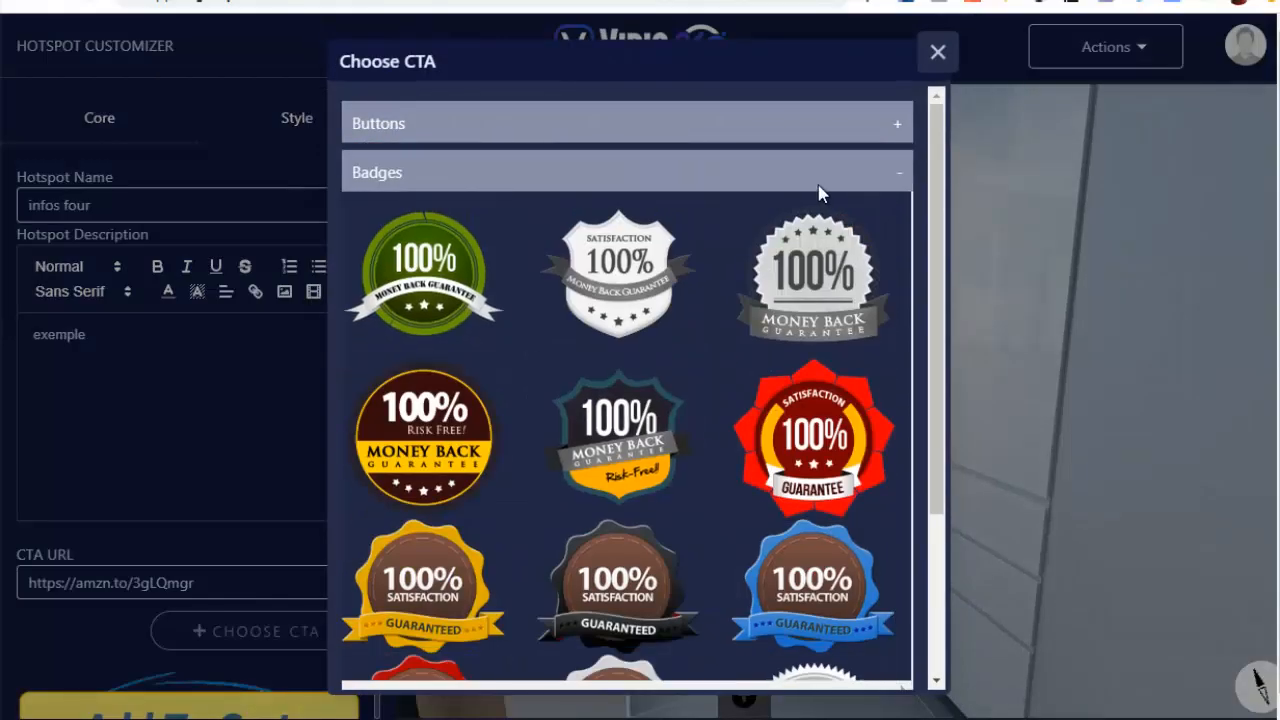
click(826, 183)
click(590, 410)
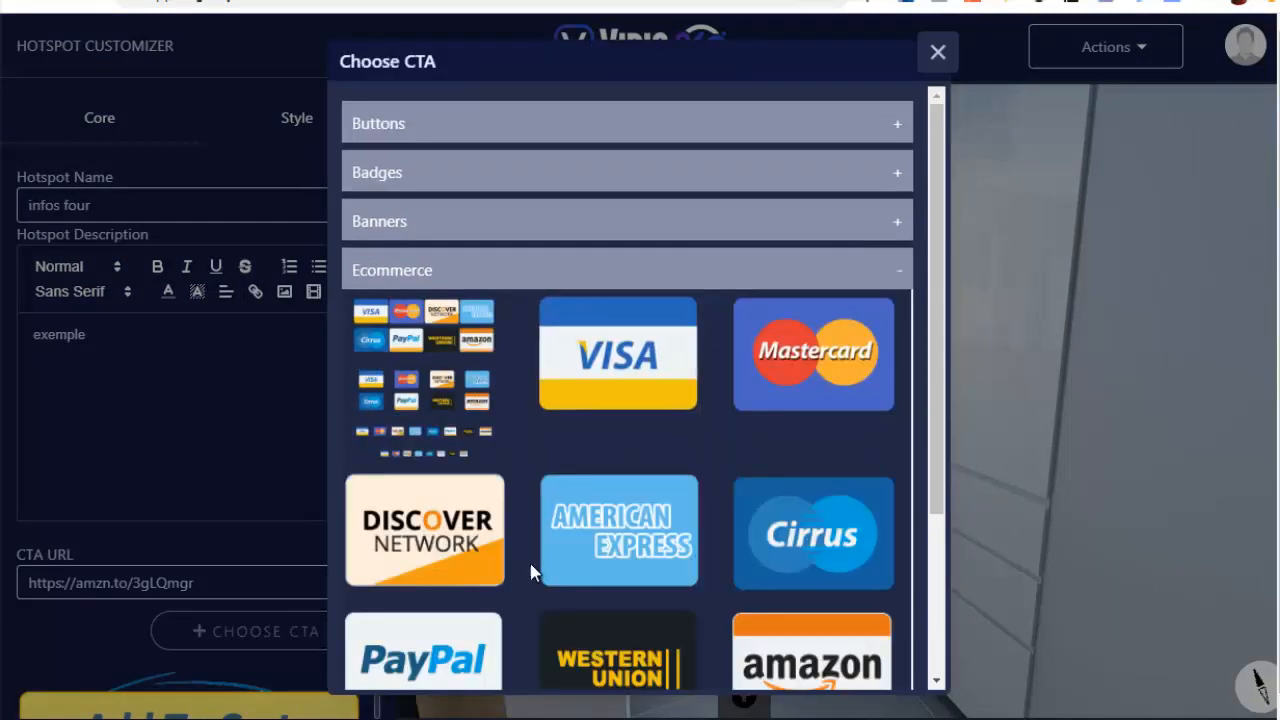
click(500, 224)
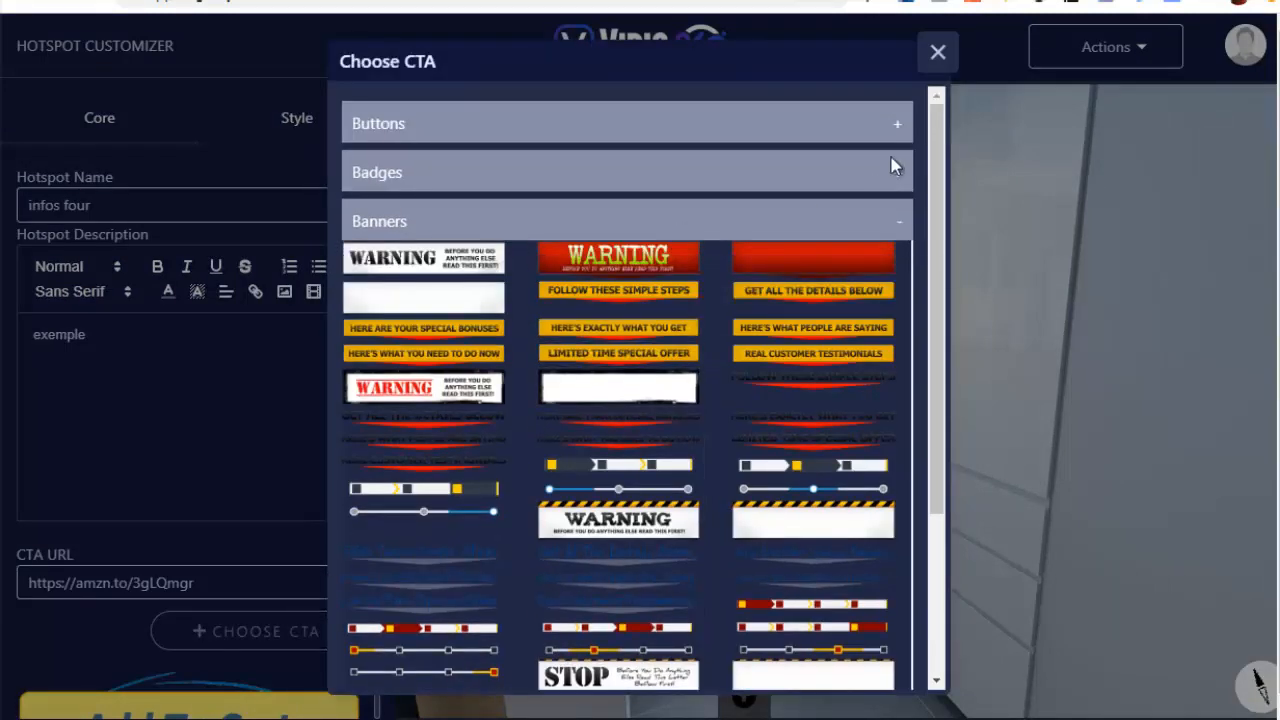
click(898, 125)
Choose the yellow rectangular "Add To Cart" button with payment card logos again and save the CTA hotspot
click(420, 195)
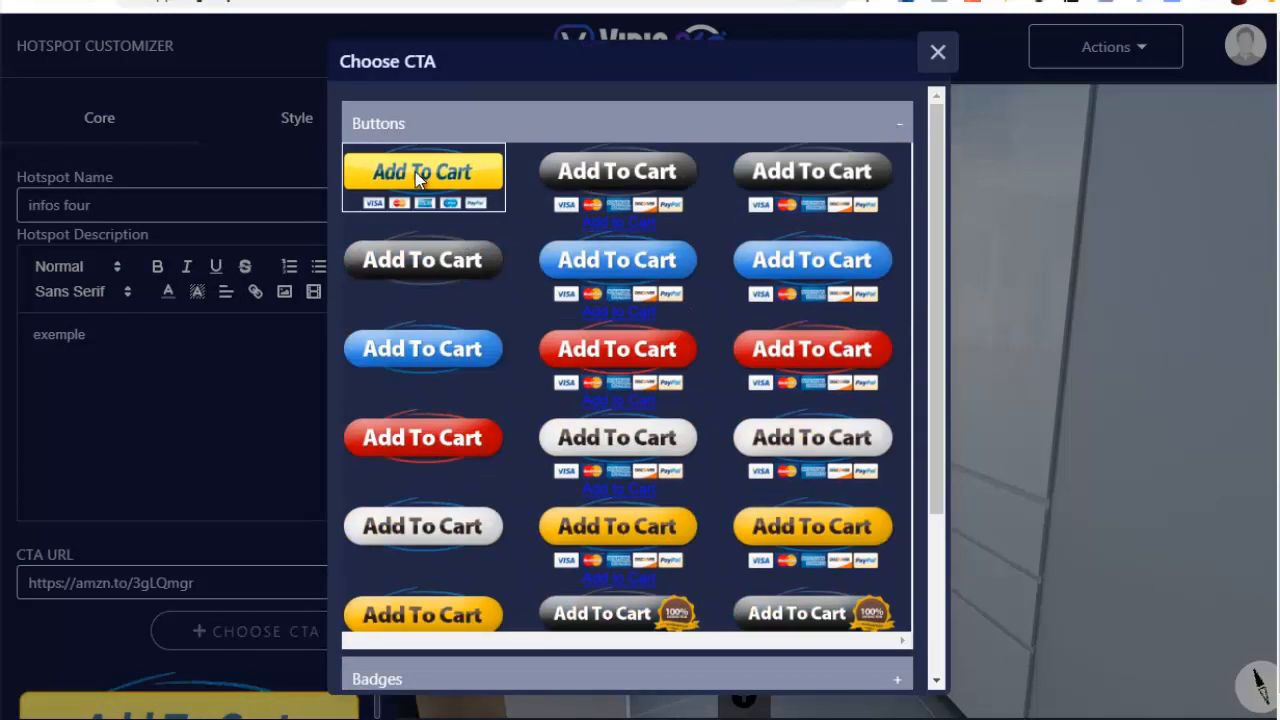
scroll(300, 500, down, 3)
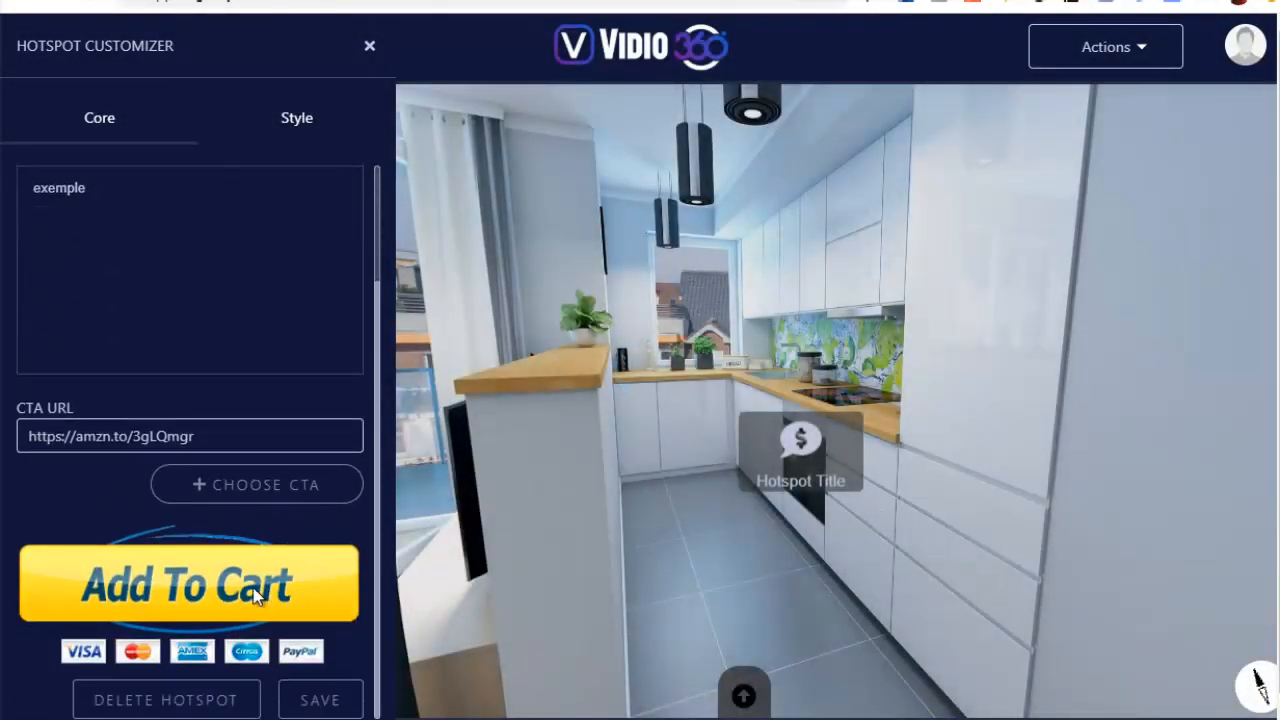
click(322, 702)
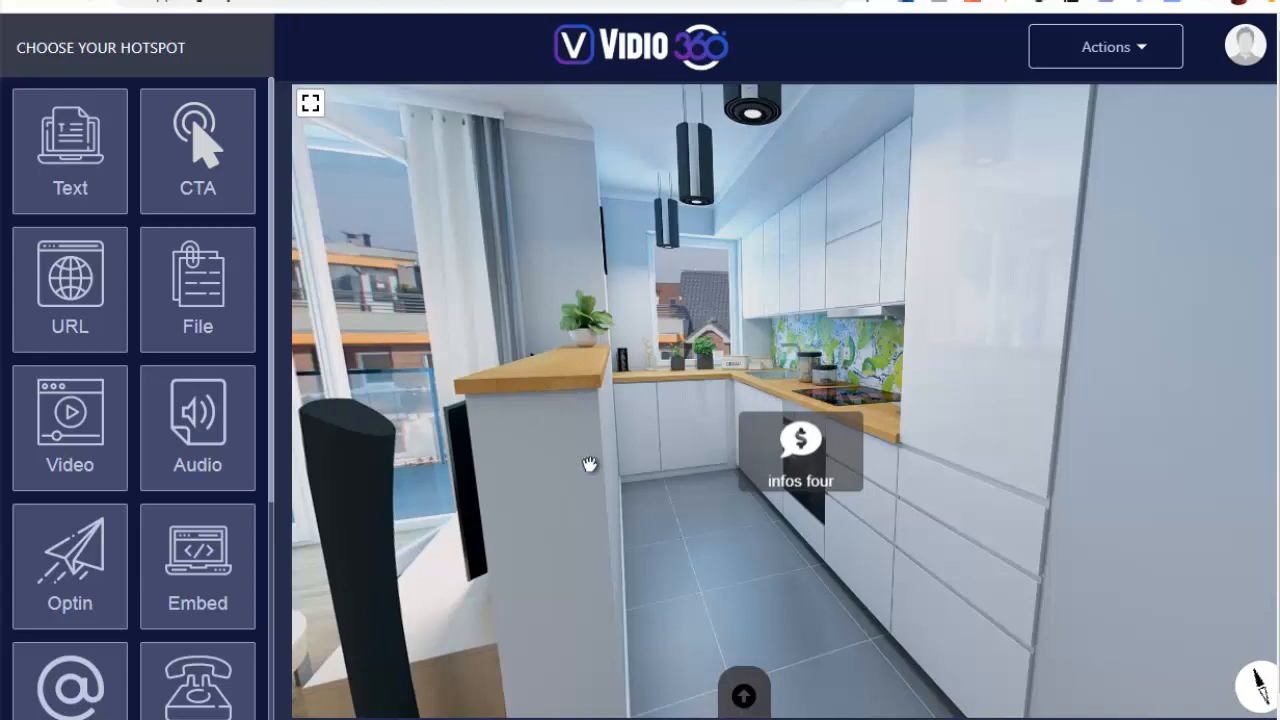
Place an audio hotspot on the black floor speaker near the balcony window and open its settings
drag(693, 368, 811, 313)
drag(500, 350, 720, 320)
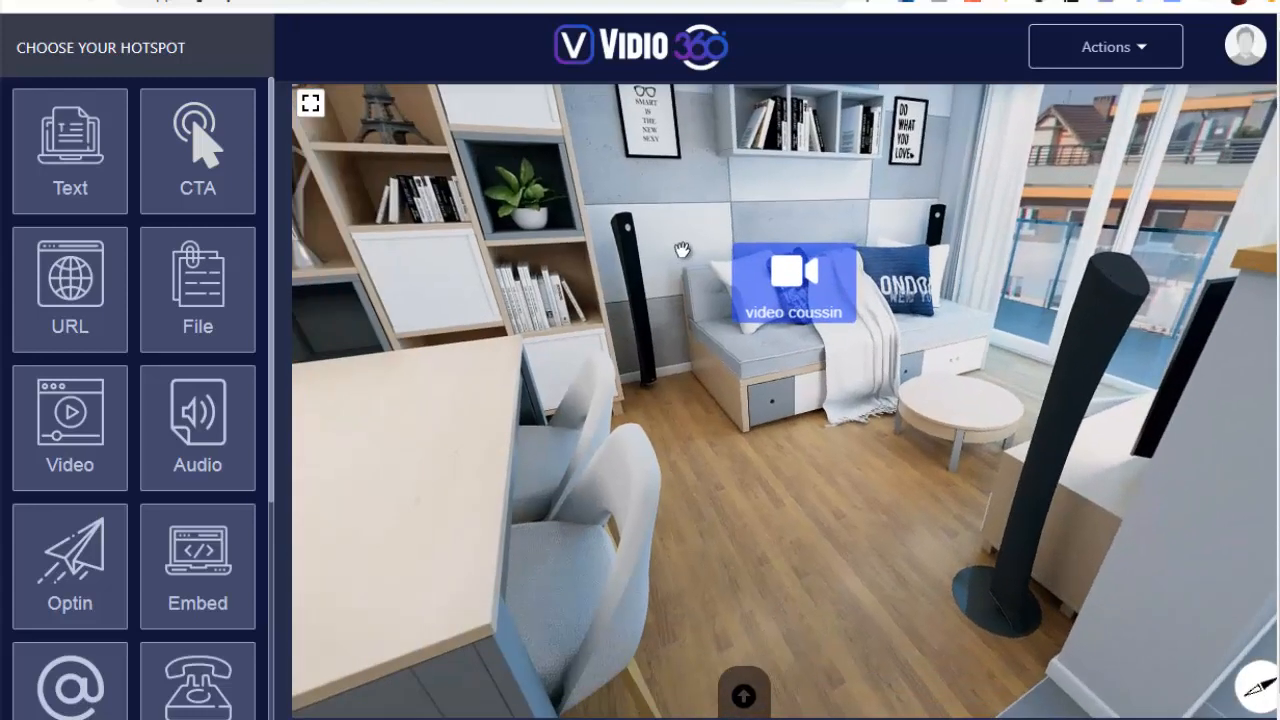
drag(948, 389, 766, 374)
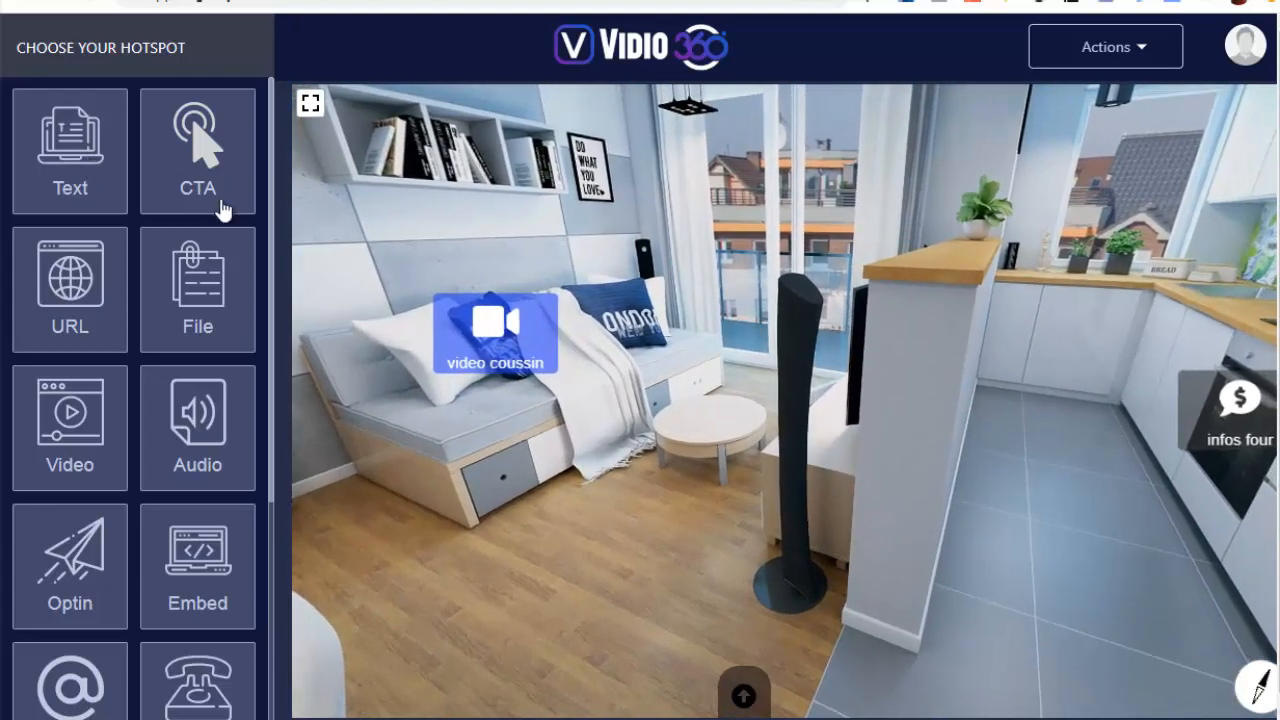
click(193, 408)
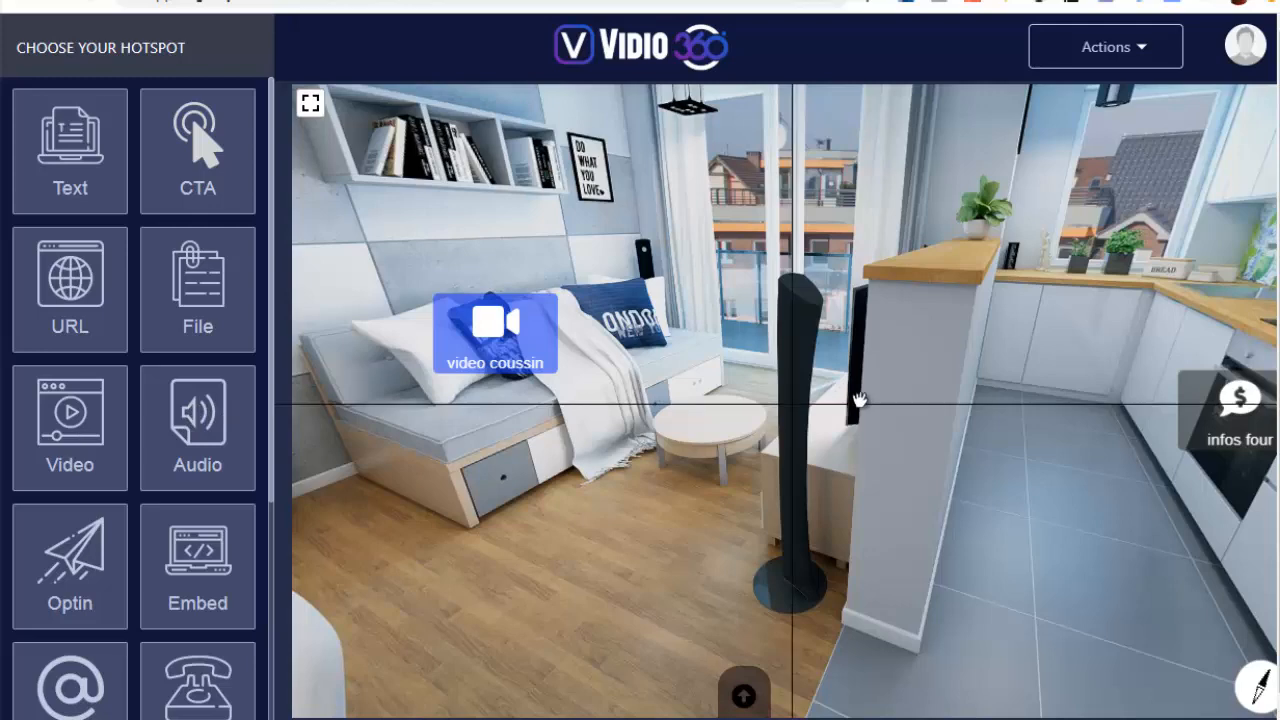
click(799, 304)
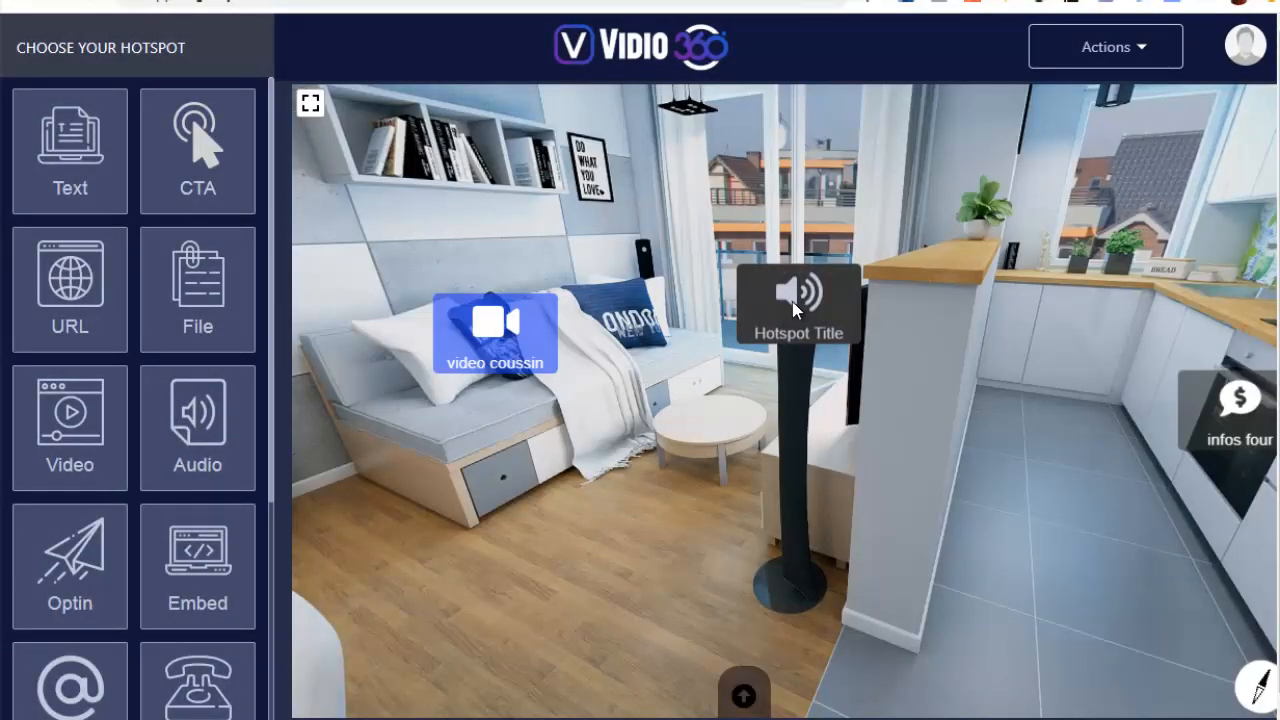
click(797, 305)
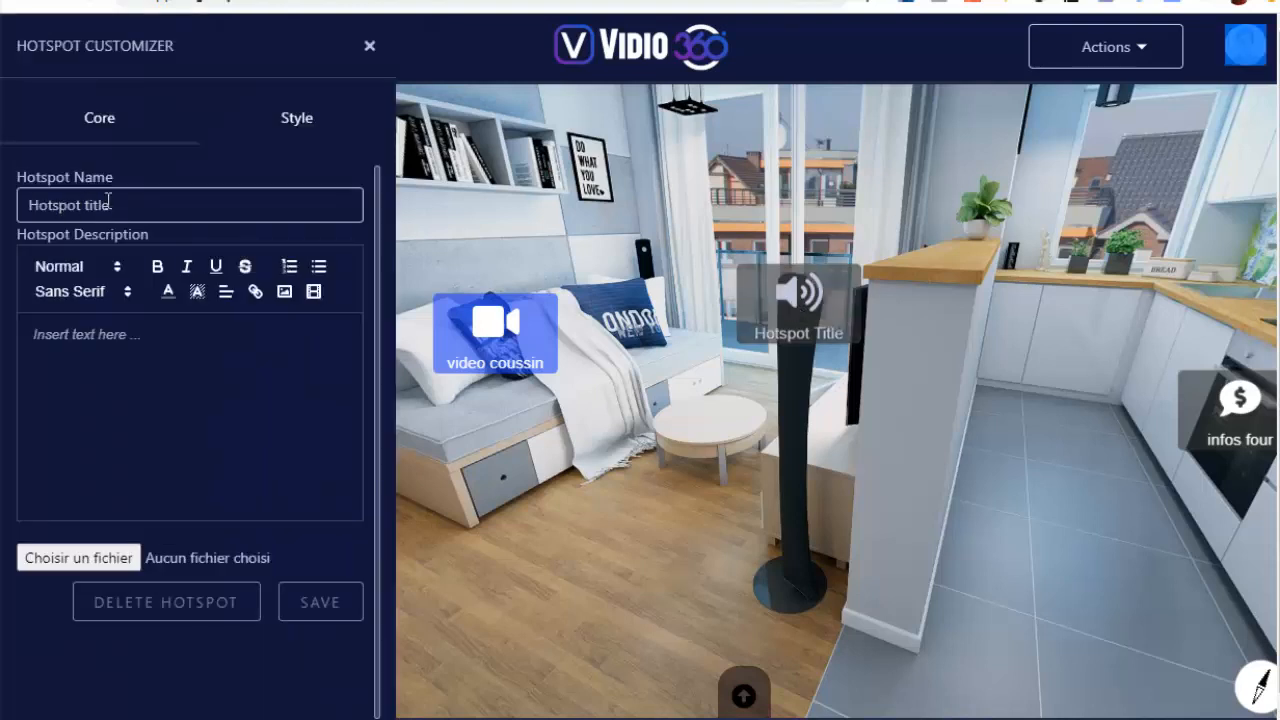
Name the audio hotspot "musique jazz", attach the file Happy_Birthday_Jazz_Waltz.mp3 and save it
drag(108, 200, 2, 208)
text(musique)
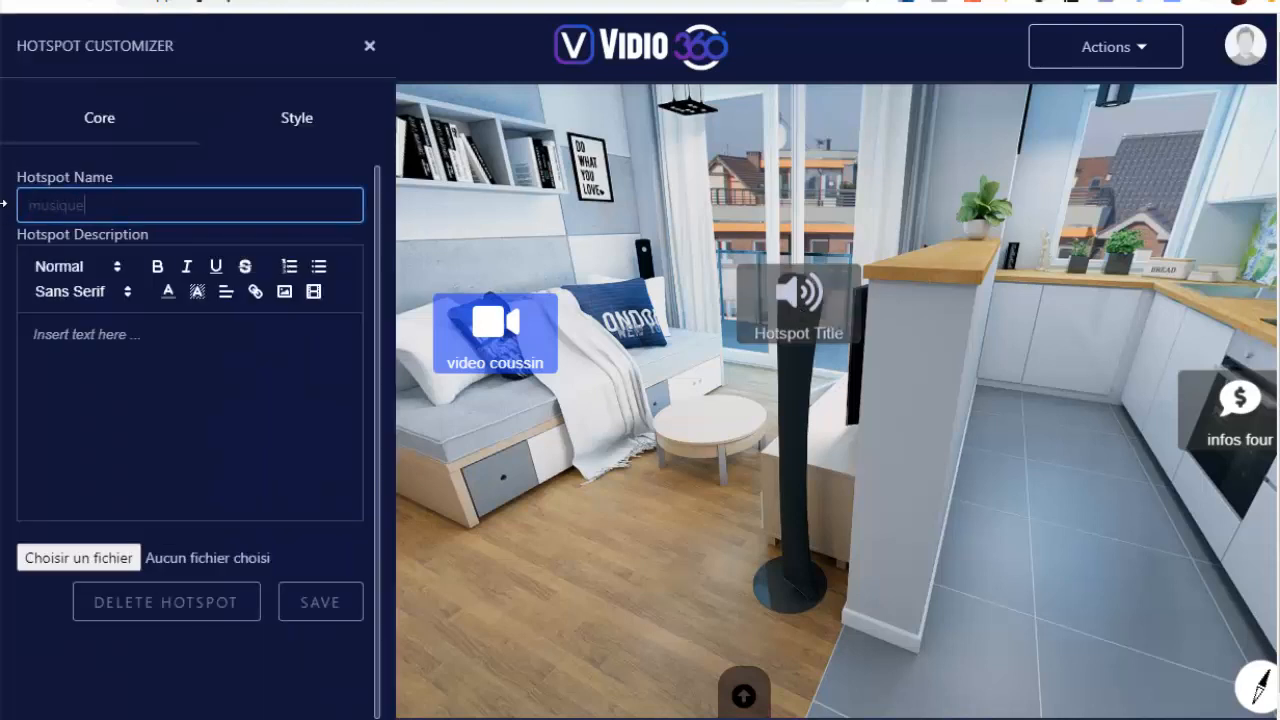
text( jazz)
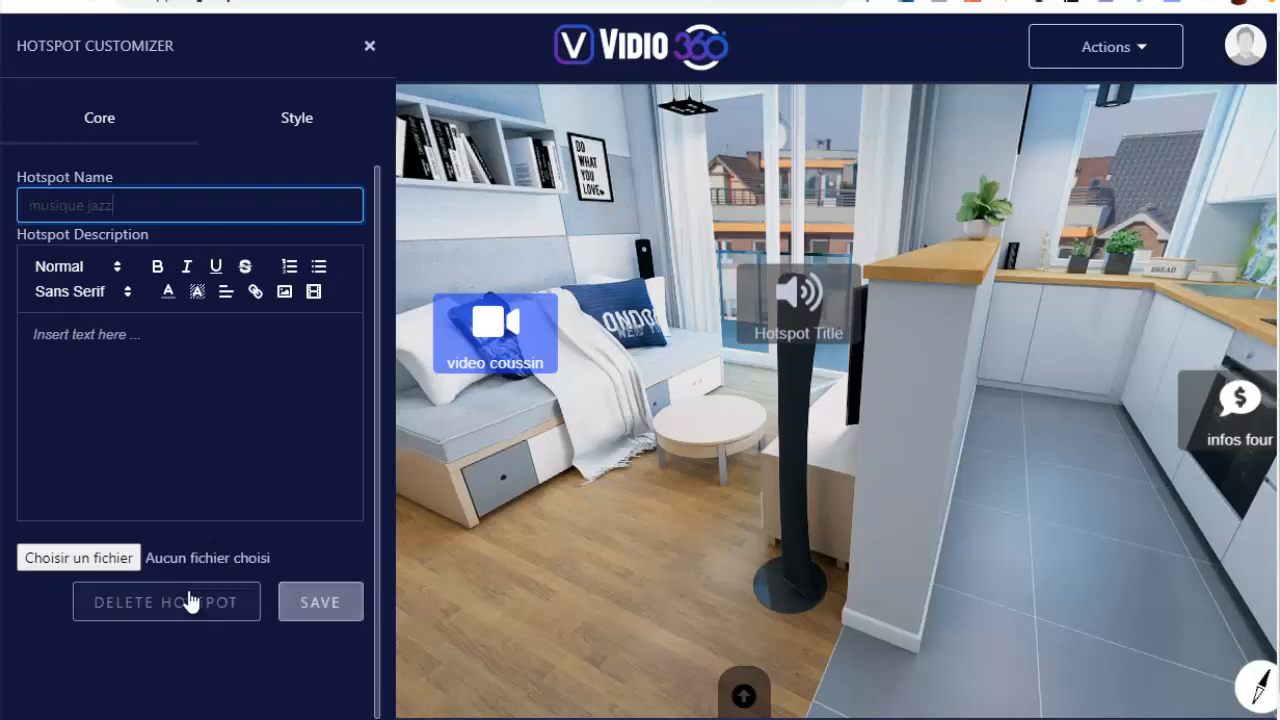
click(98, 560)
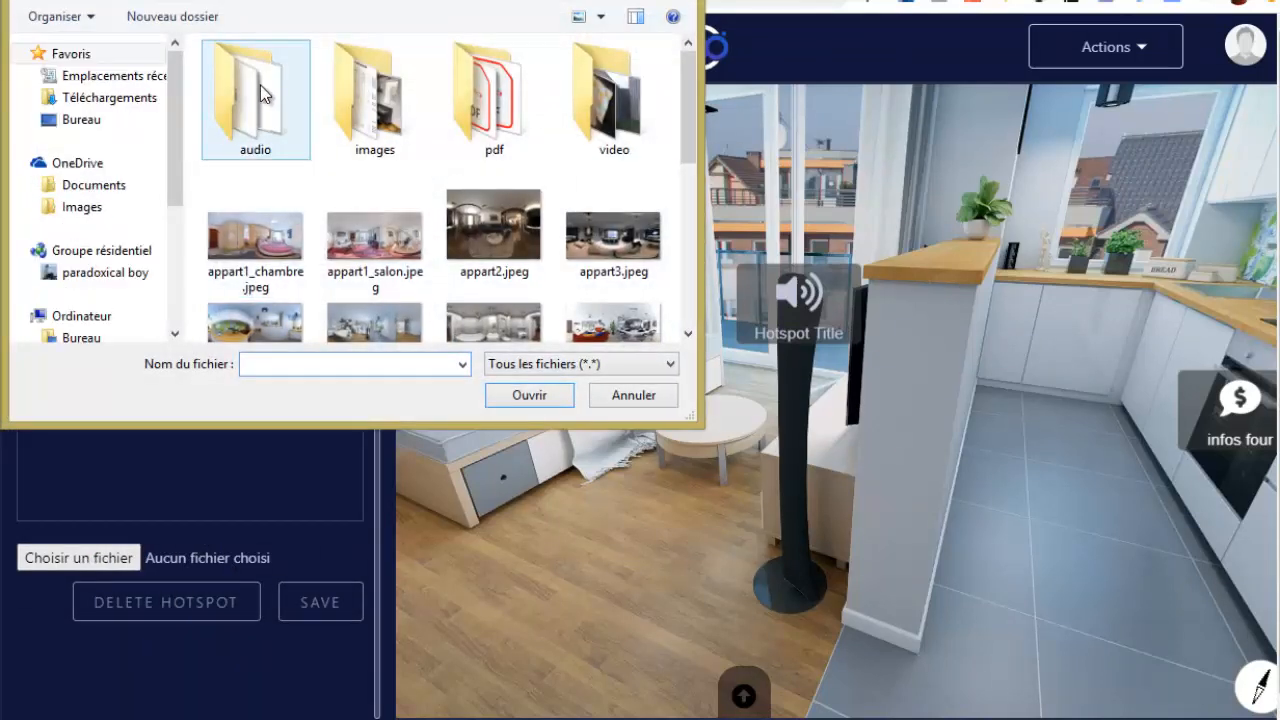
double_click(257, 86)
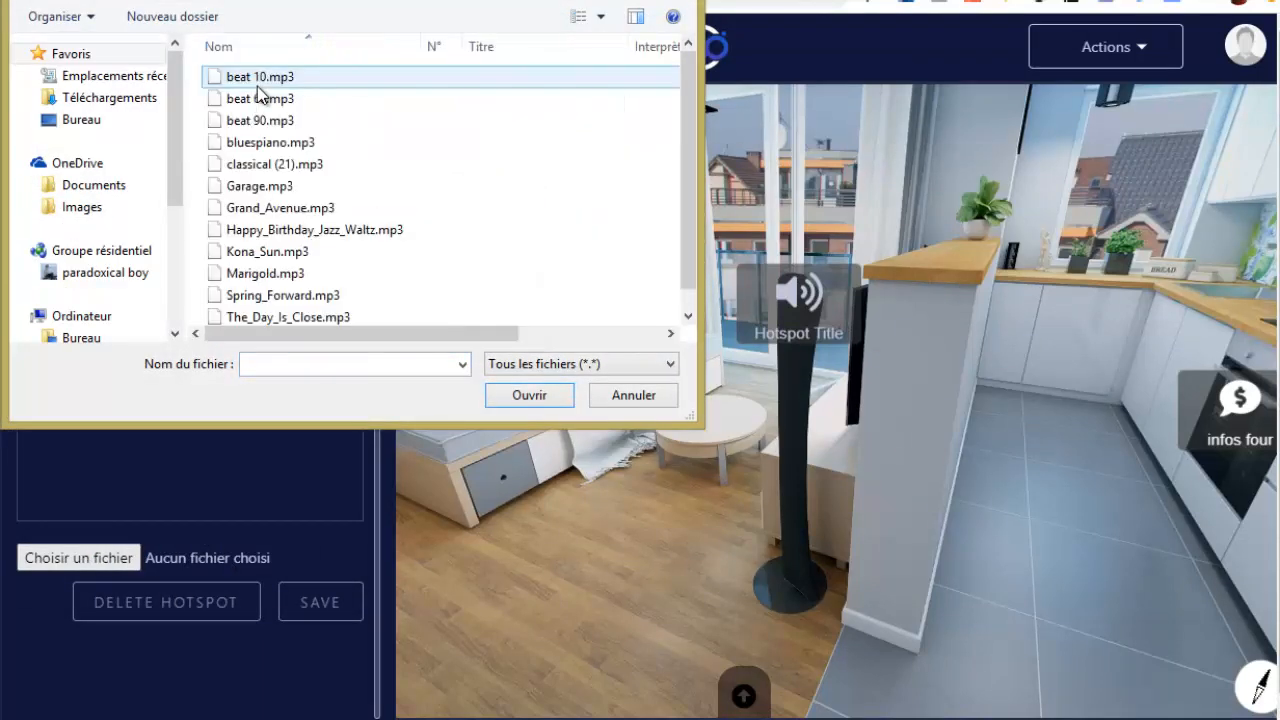
click(266, 229)
click(521, 391)
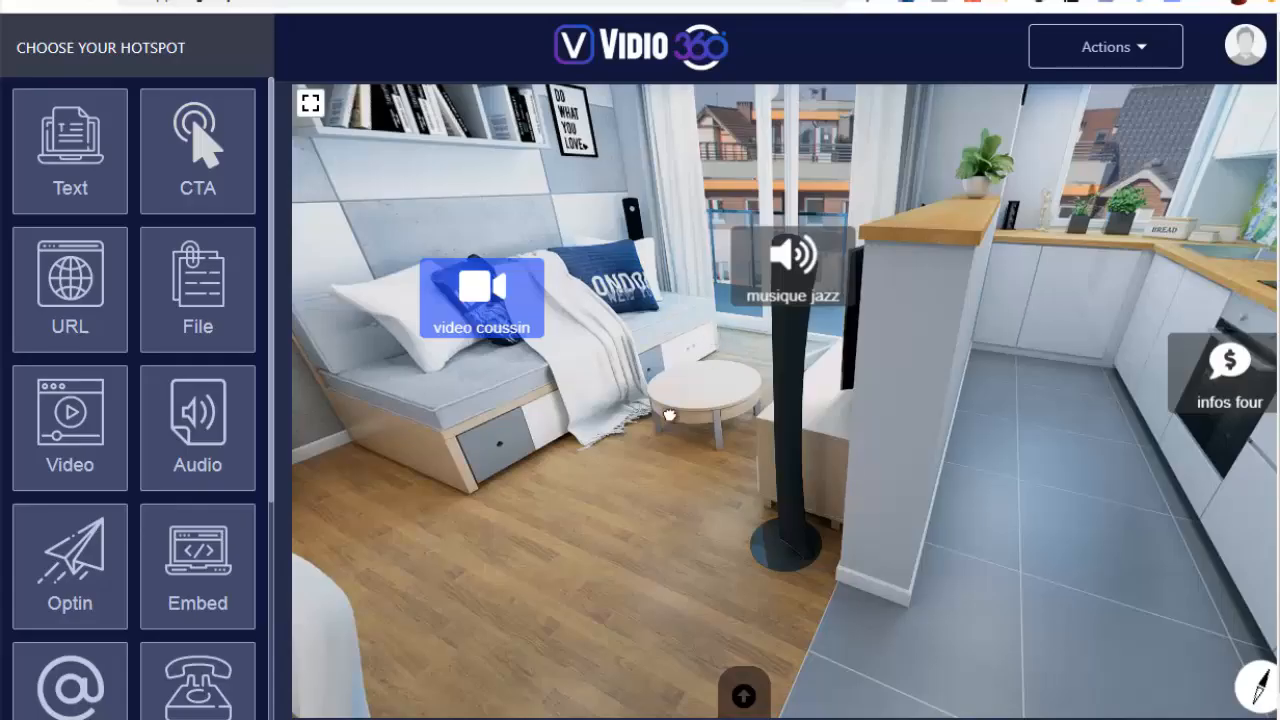
Place an optin hotspot on the dining table and open its settings
drag(669, 415, 425, 377)
scroll(84, 482, down, 1)
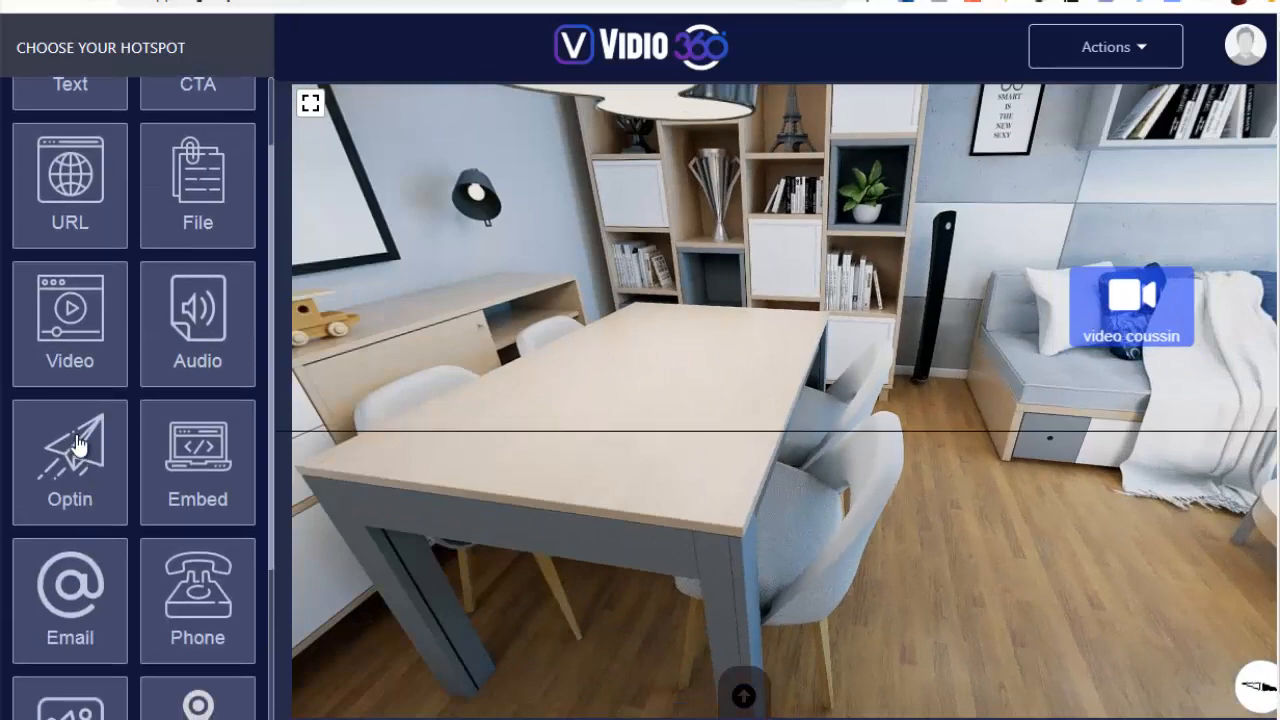
click(663, 367)
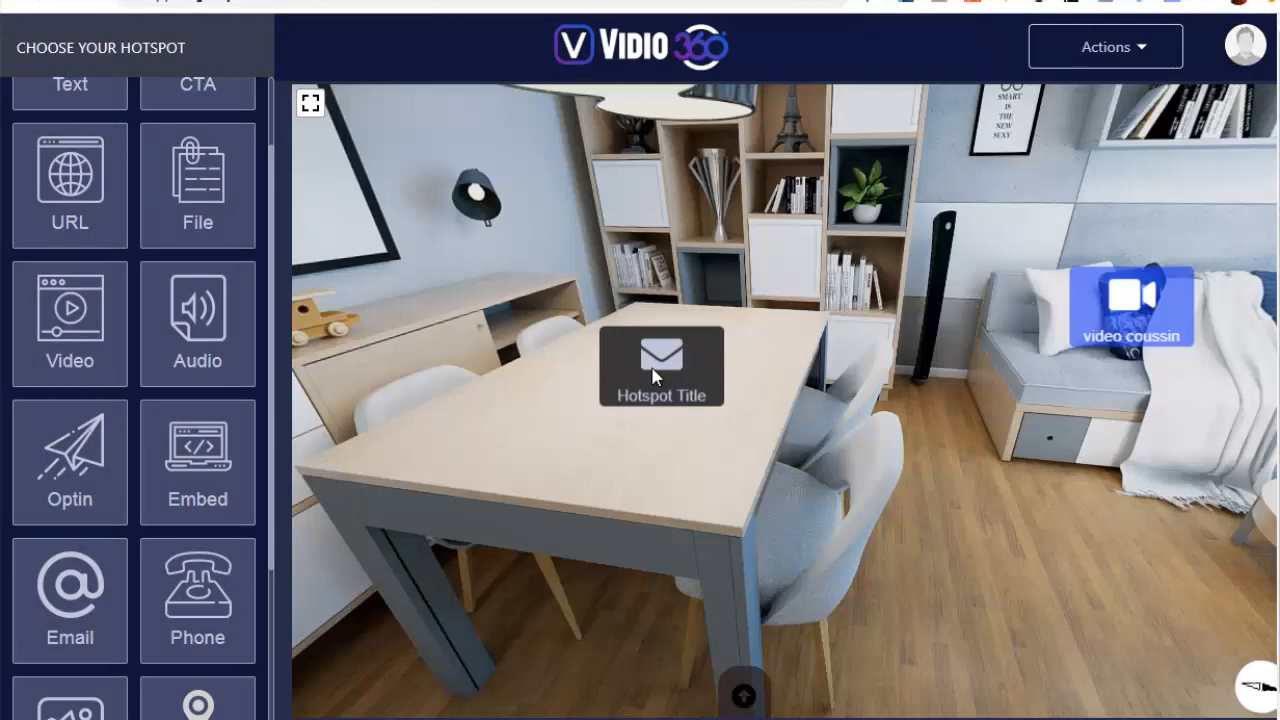
click(656, 366)
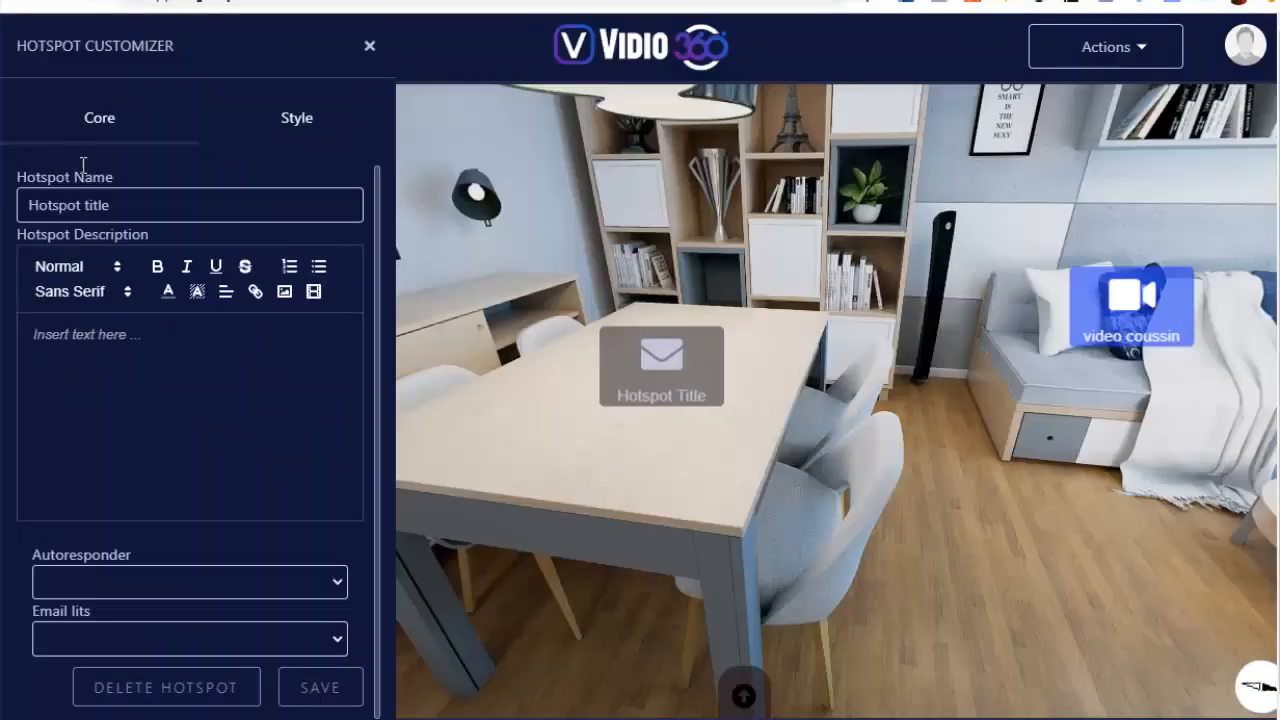
Name the optin hotspot "notre newsletter" and enter "exemple" as its description
drag(157, 208, 44, 205)
key(BackSpace)
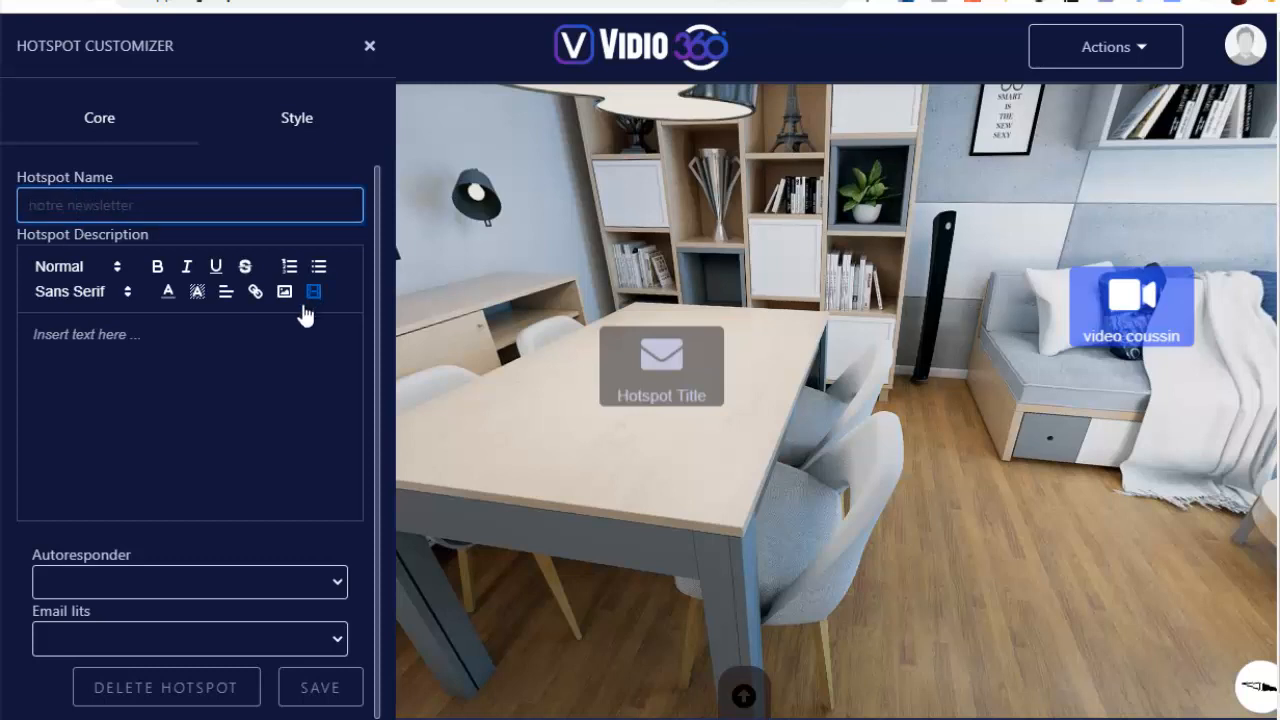
click(258, 357)
text(exemple)
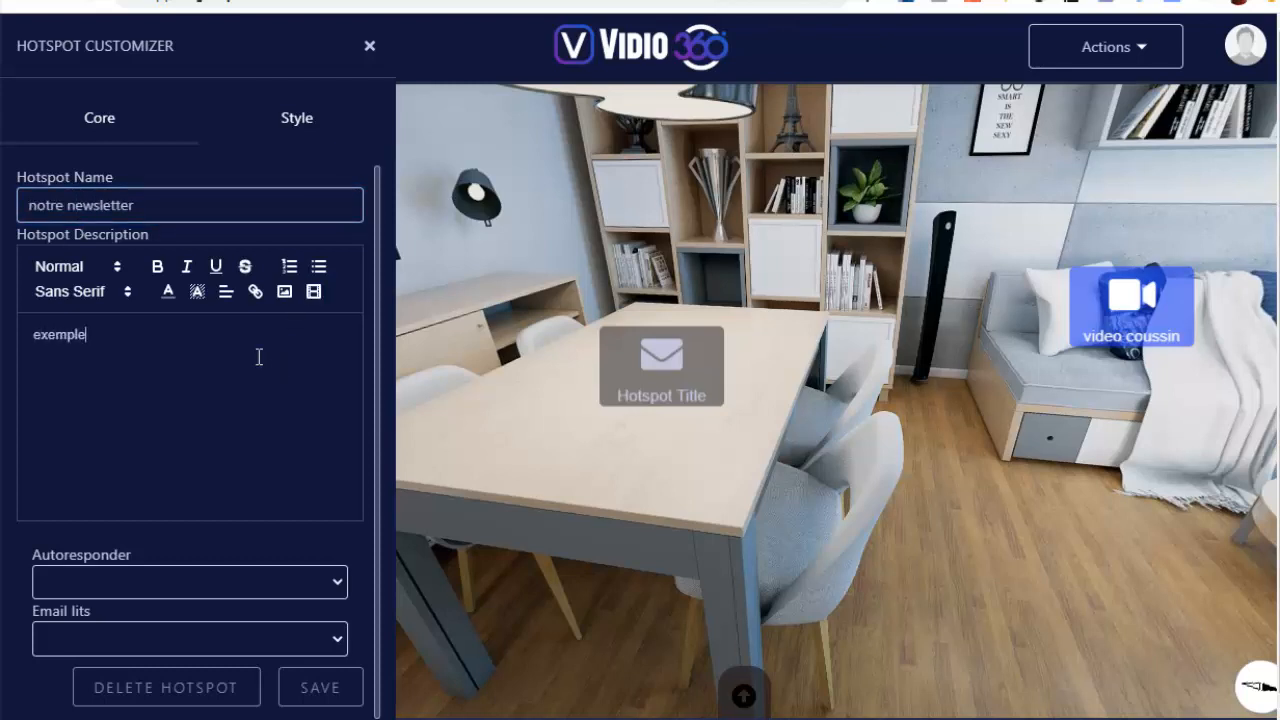
Set the optin hotspot's autoresponder to local and its email list to "Prospects immobilier Appart SF", then save it
click(331, 586)
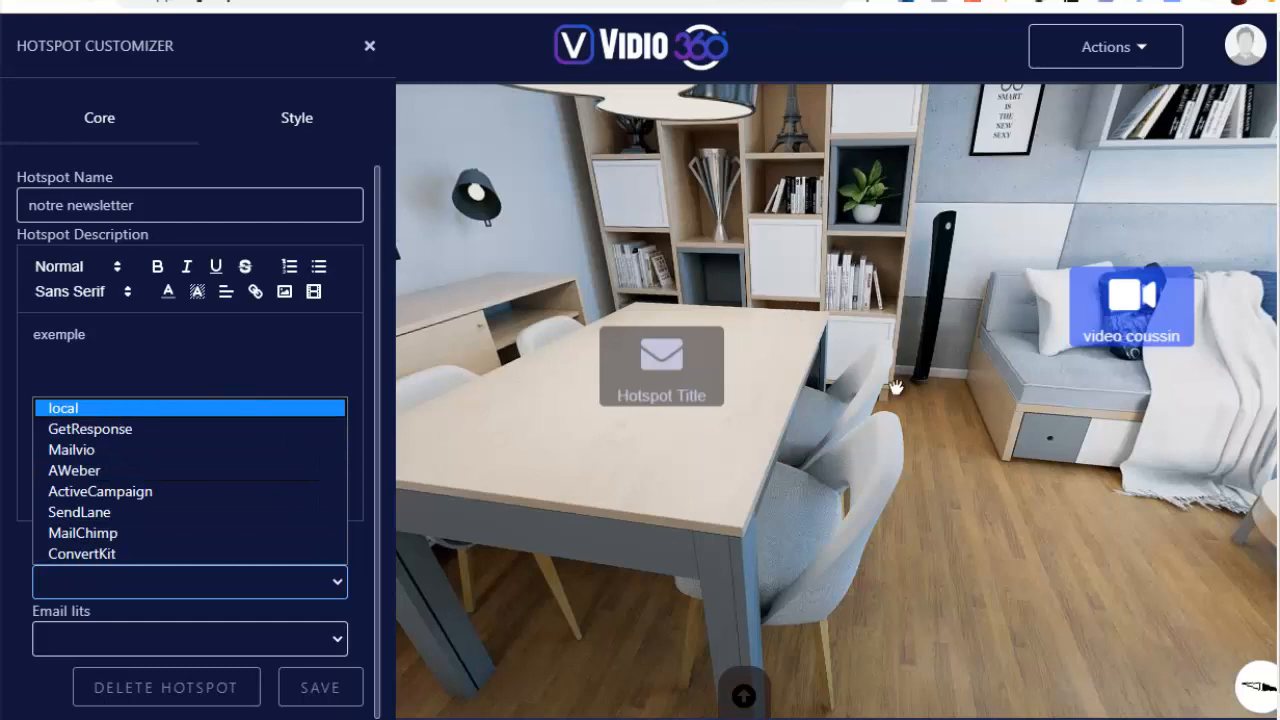
click(61, 409)
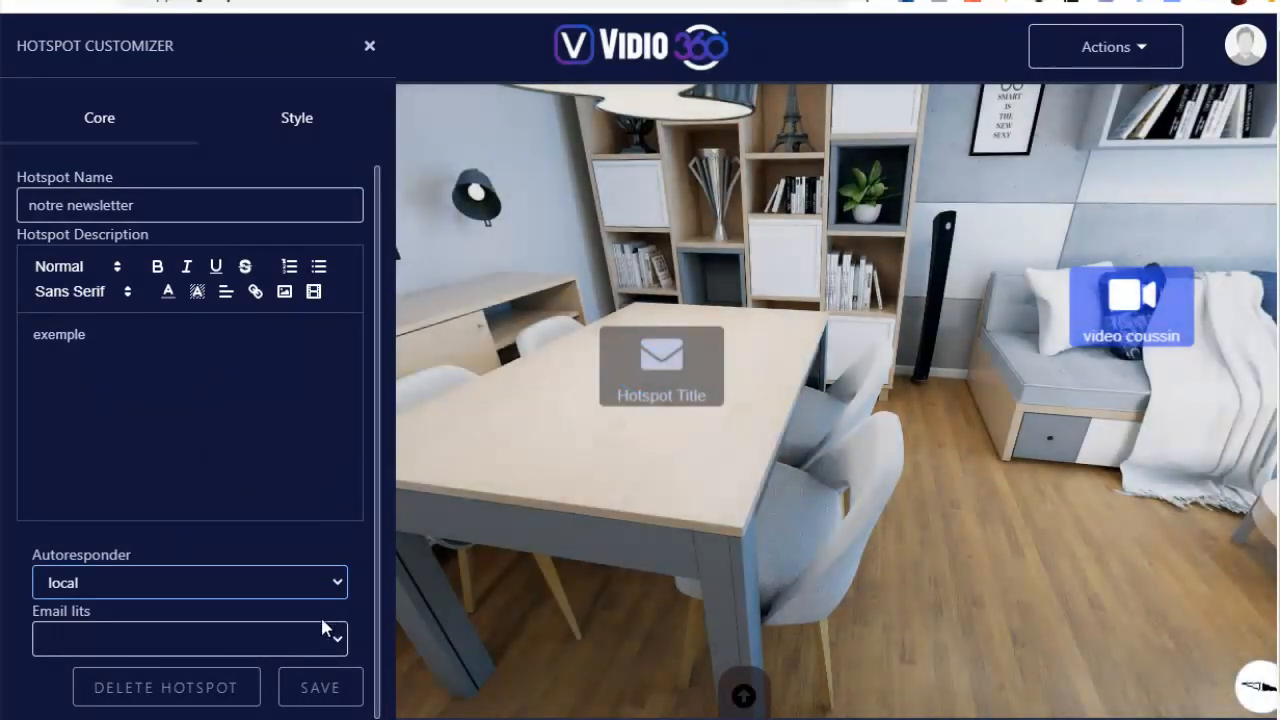
click(219, 645)
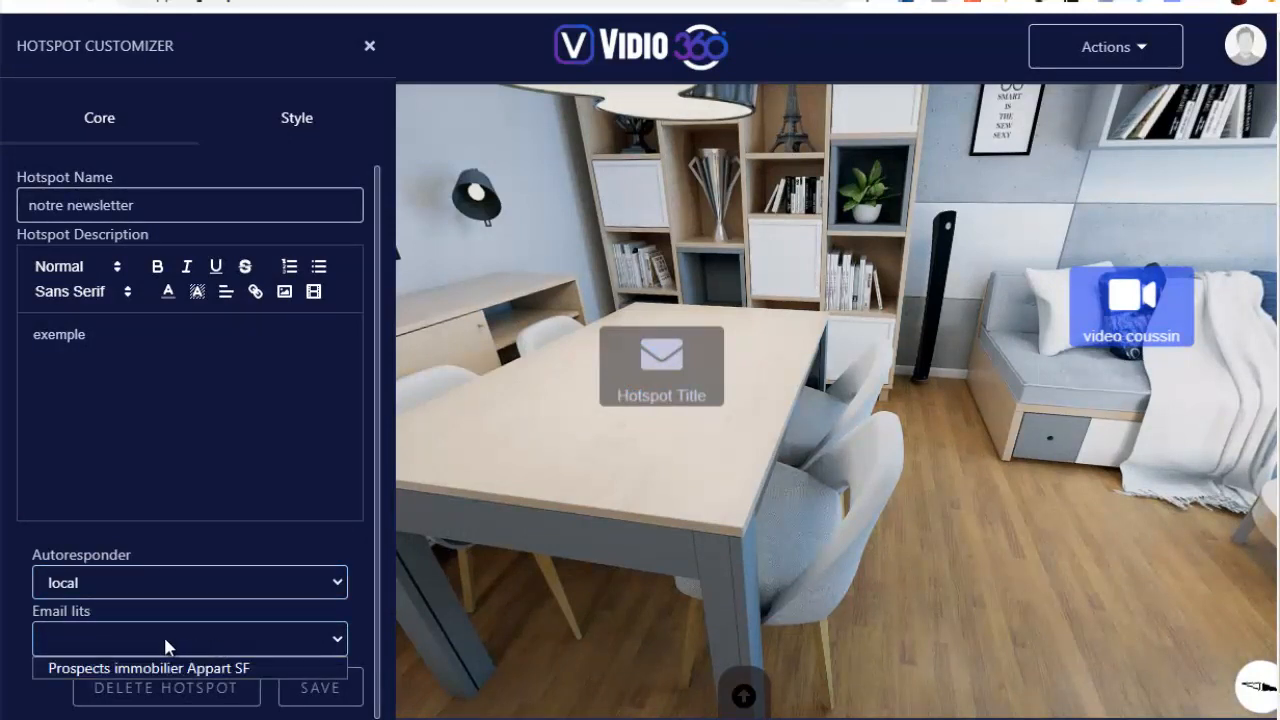
click(251, 670)
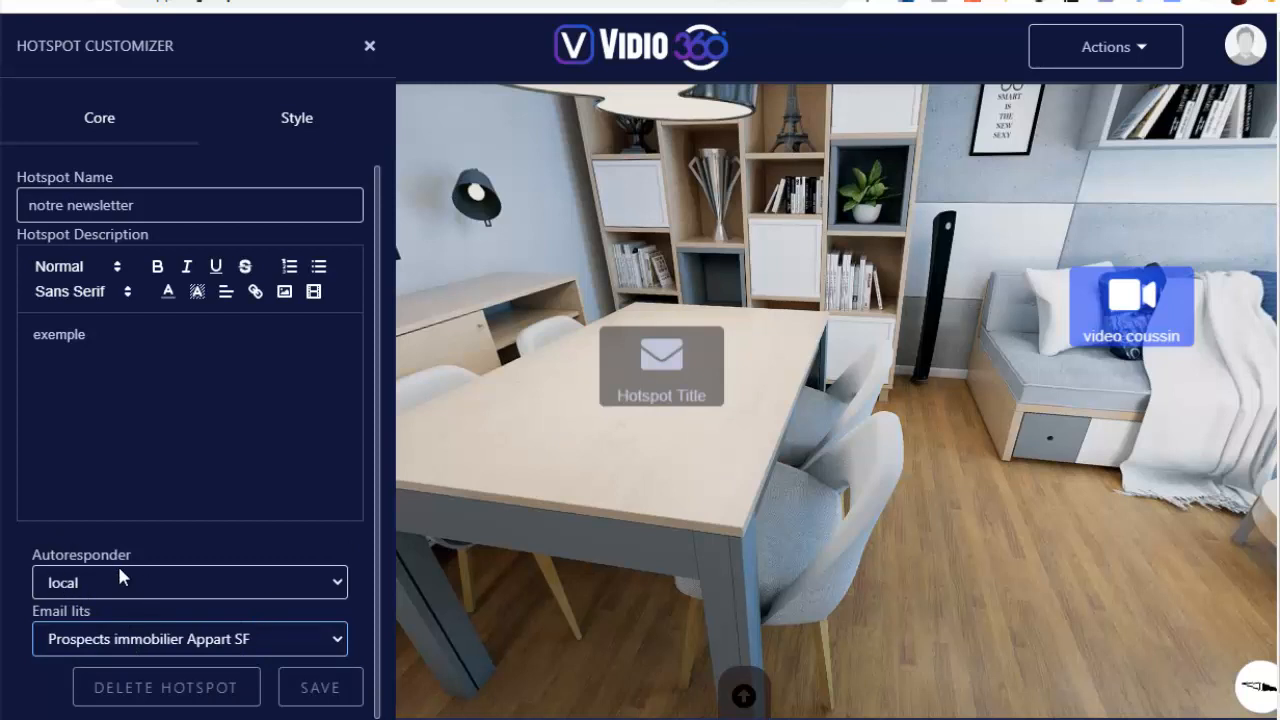
click(319, 690)
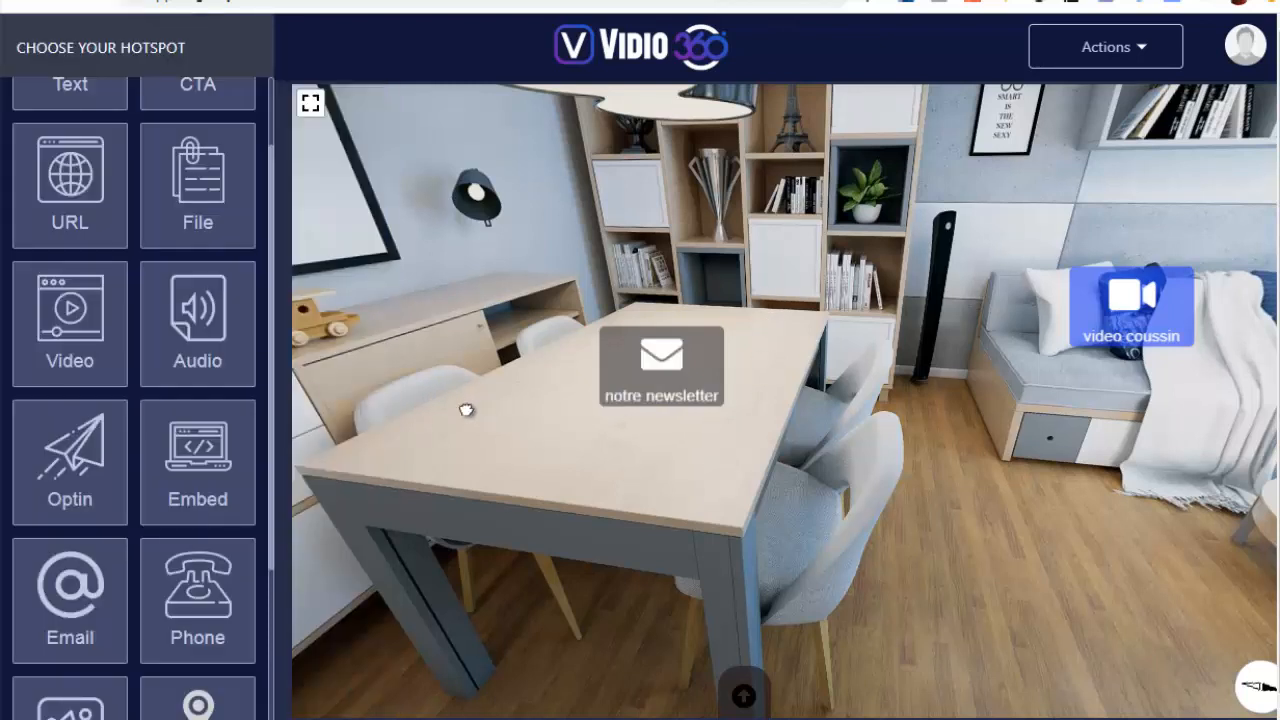
Place a jump hotspot in the open bathroom doorway of the hall and open its settings
drag(700, 323, 877, 466)
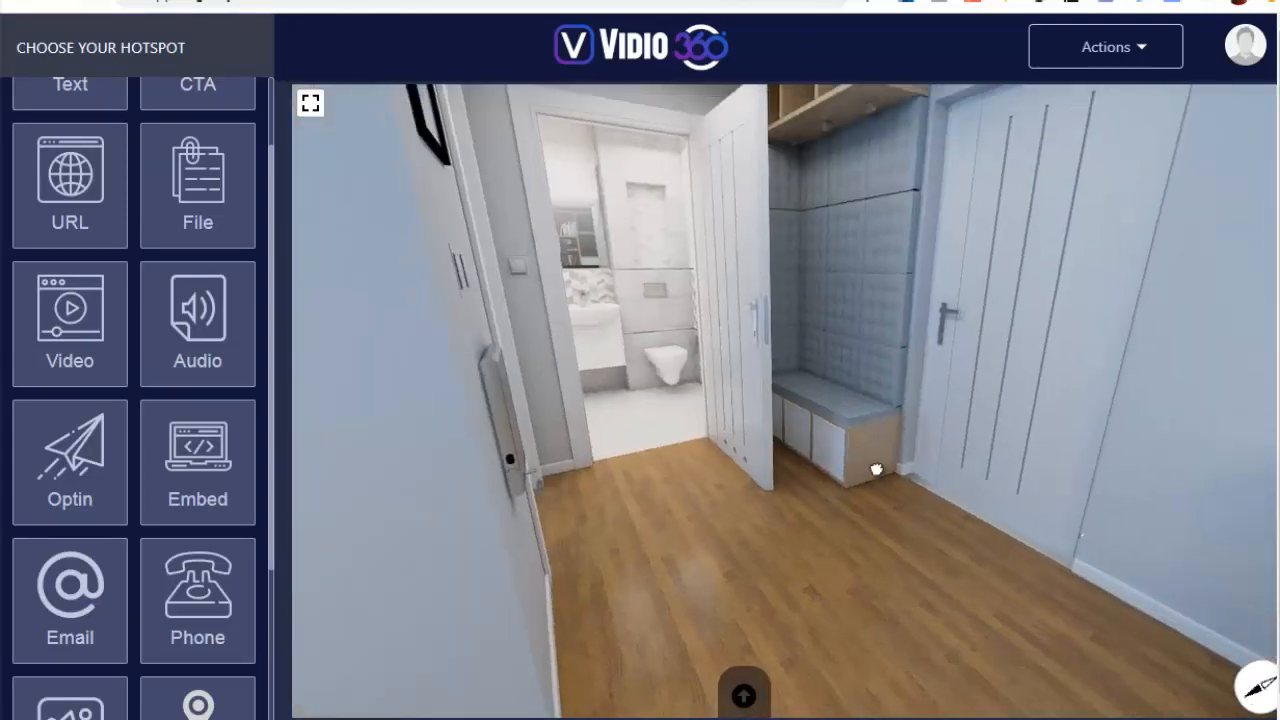
scroll(134, 357, down, 3)
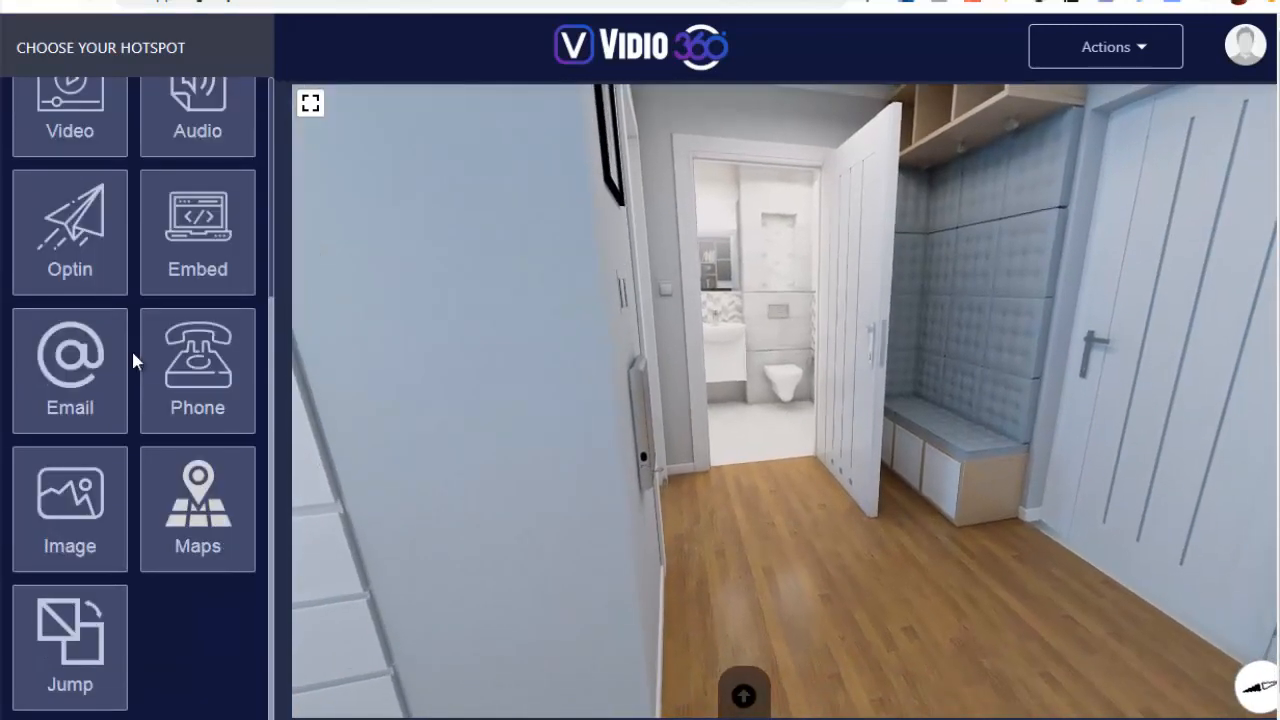
click(69, 650)
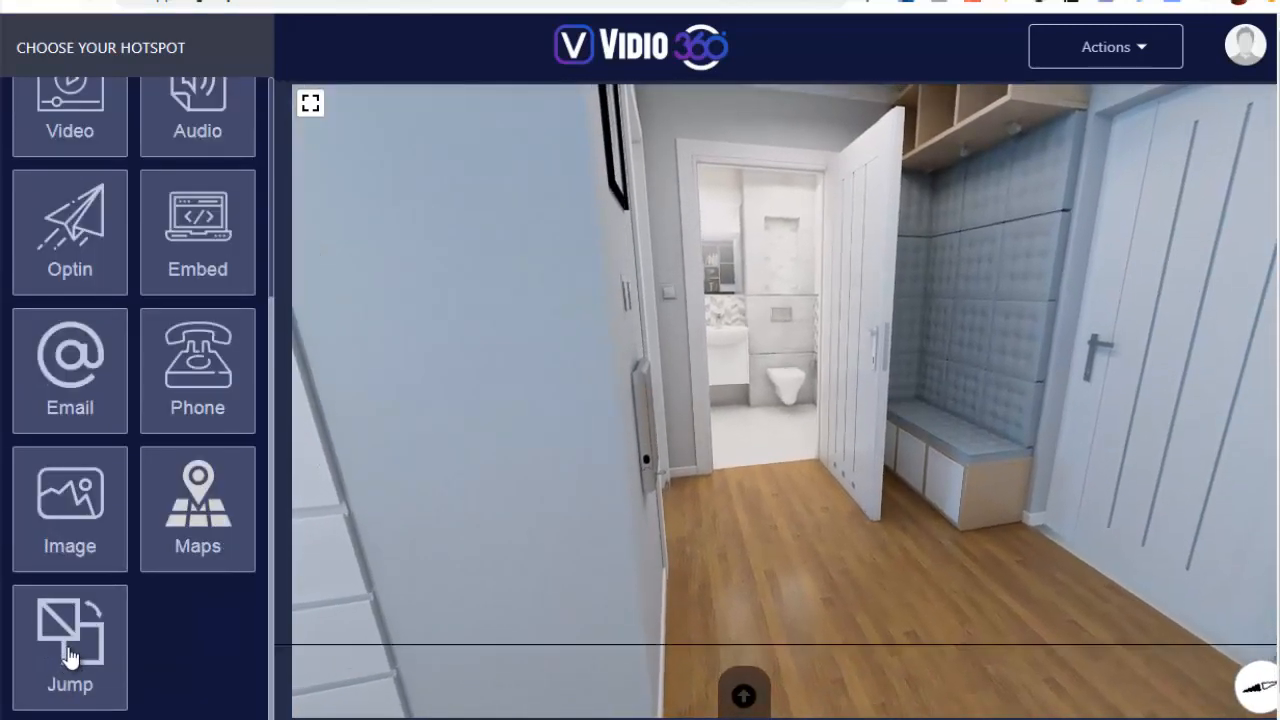
click(777, 325)
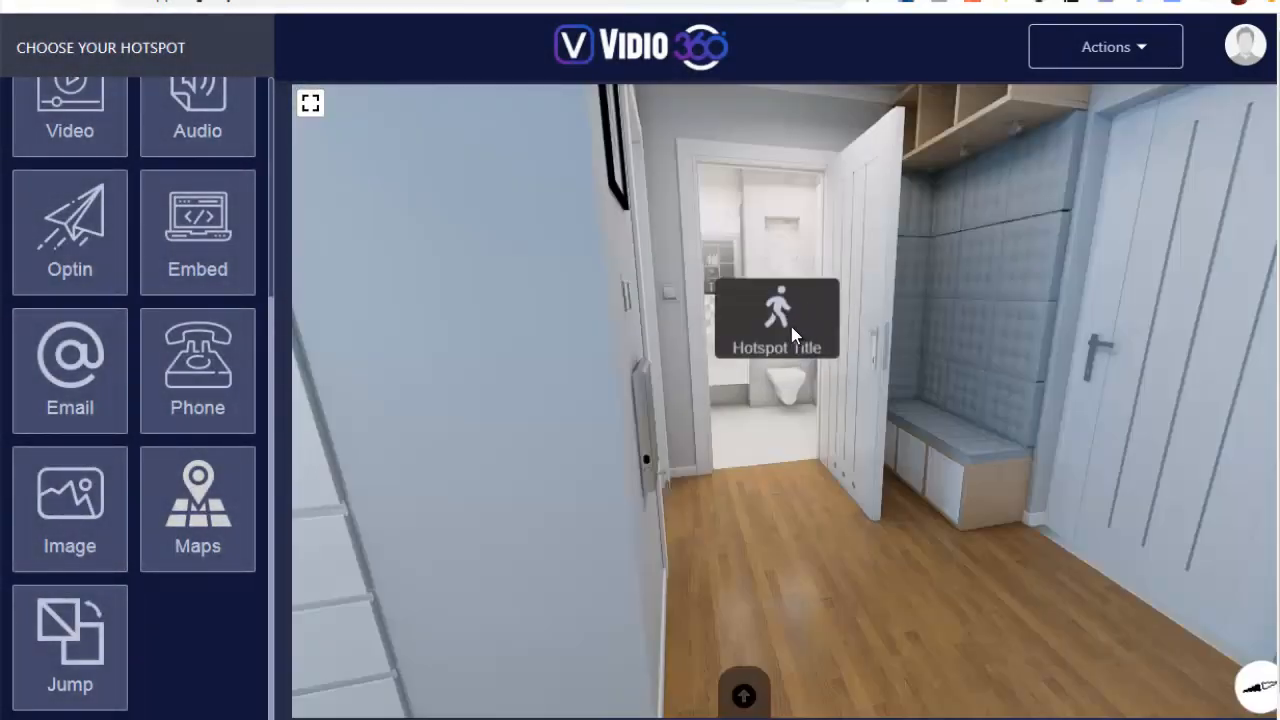
click(772, 320)
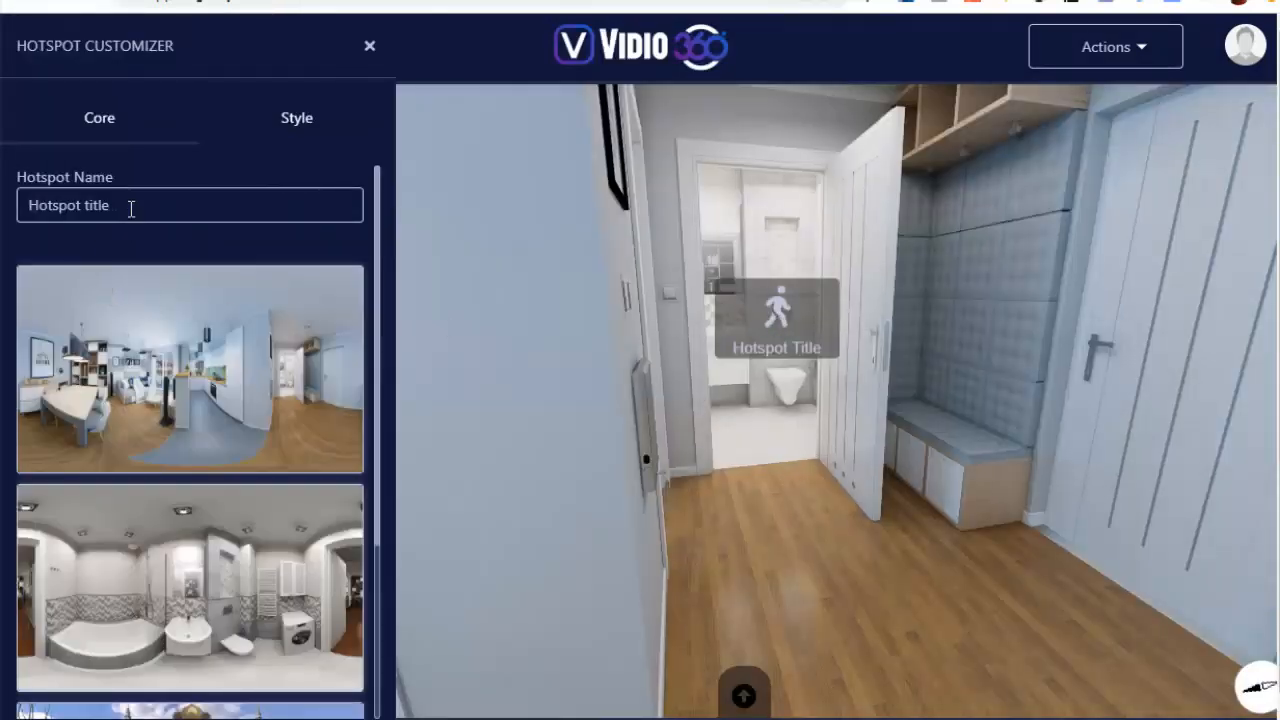
Name the jump hotspot "vers SBD" and choose the bathroom panorama as its destination scene
drag(131, 208, 36, 204)
key(BackSpace)
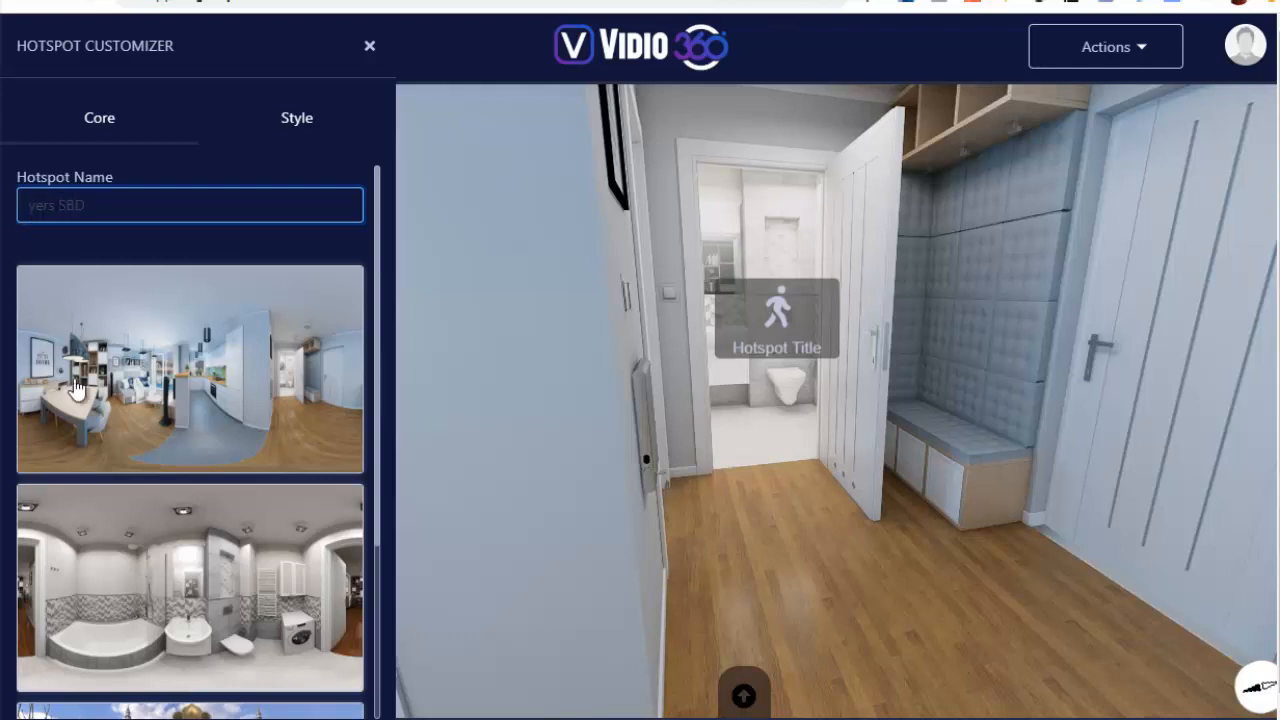
scroll(77, 390, down, 3)
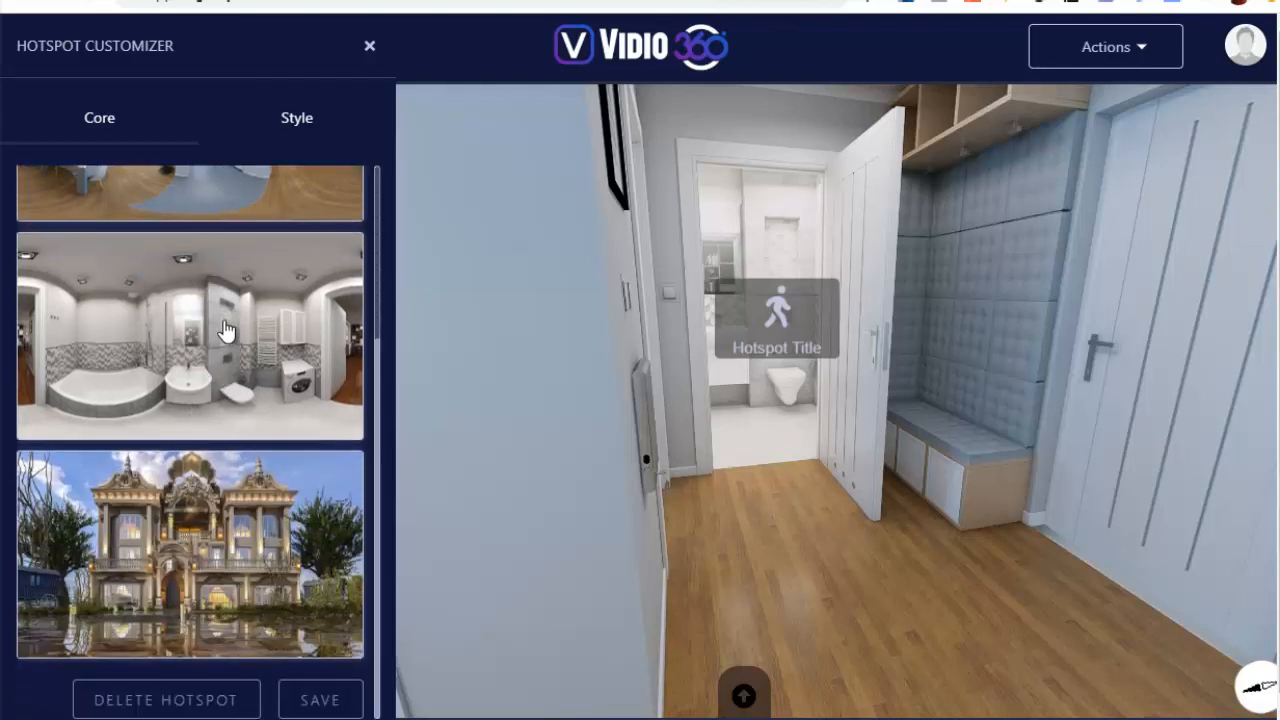
click(186, 328)
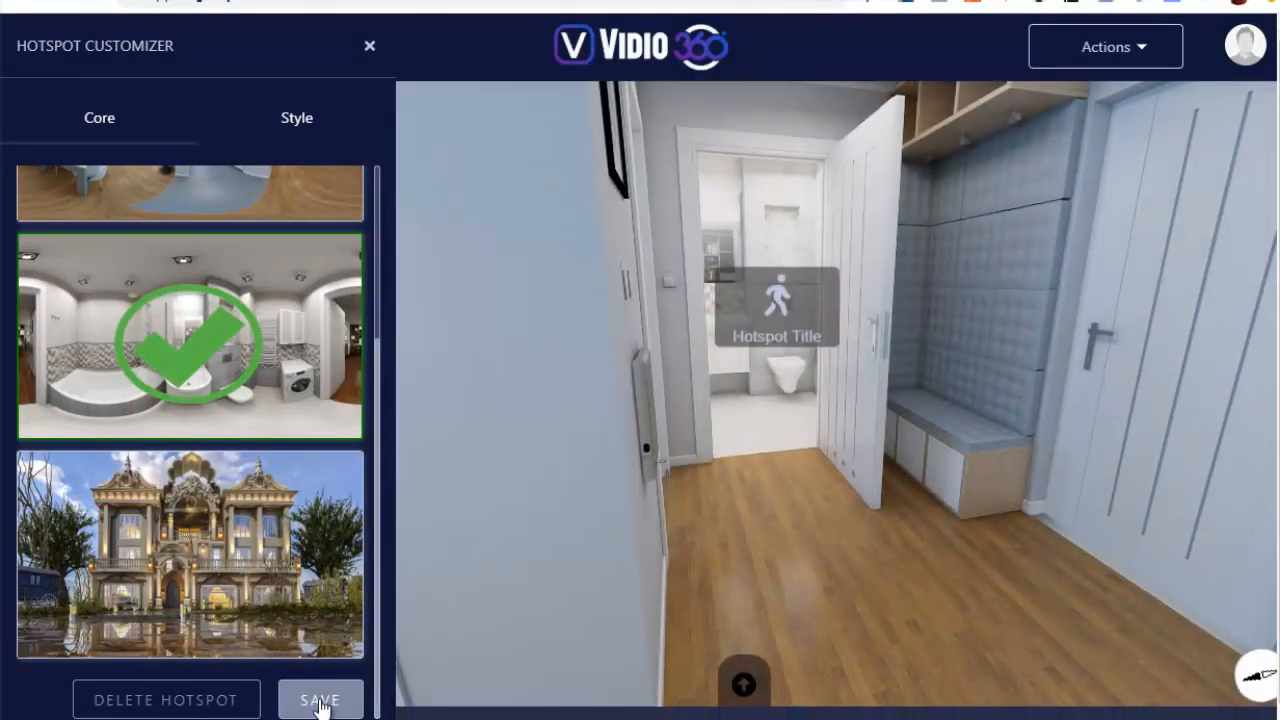
Save the "vers SBD" jump hotspot and open a preview of the campaign
click(320, 703)
drag(534, 309, 875, 244)
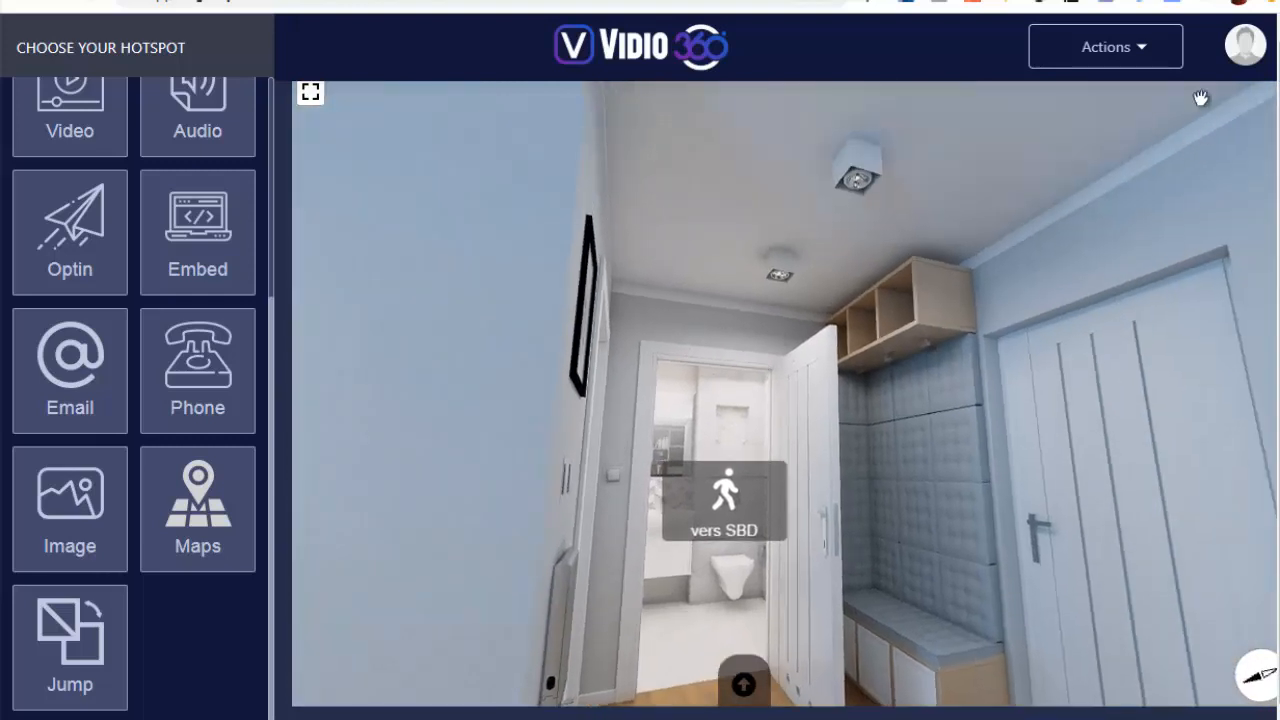
click(1153, 57)
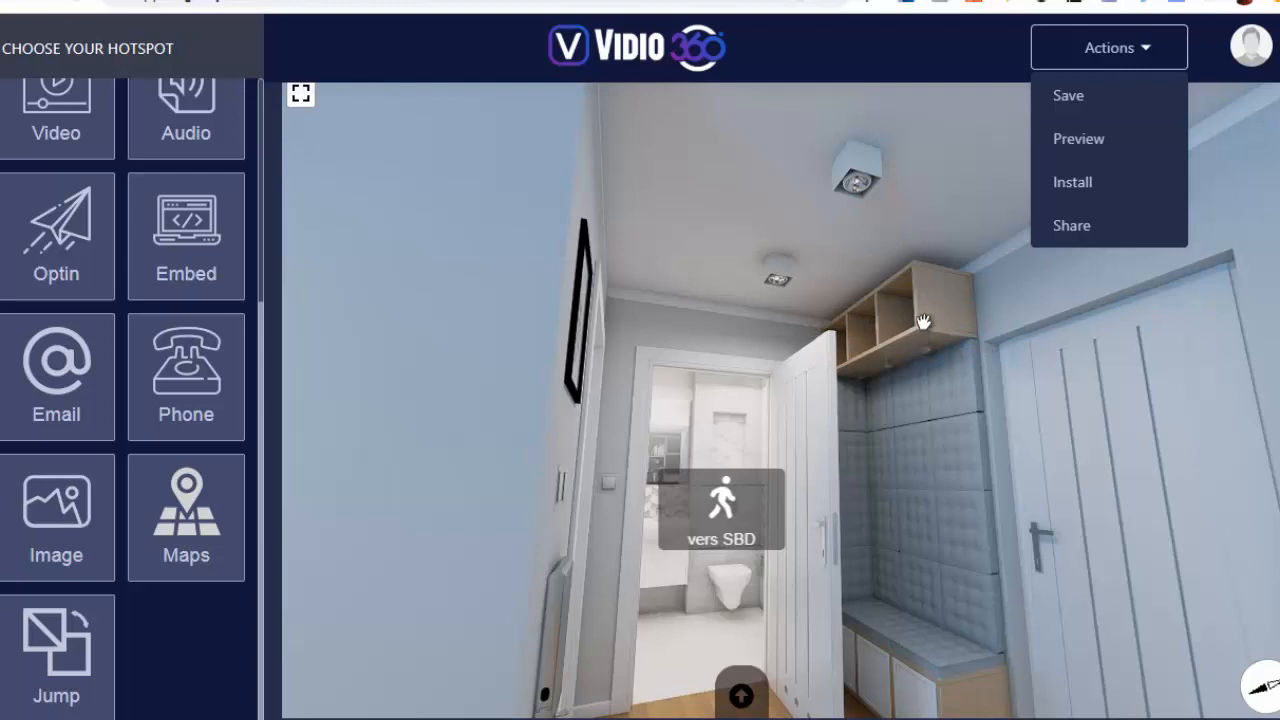
click(1084, 141)
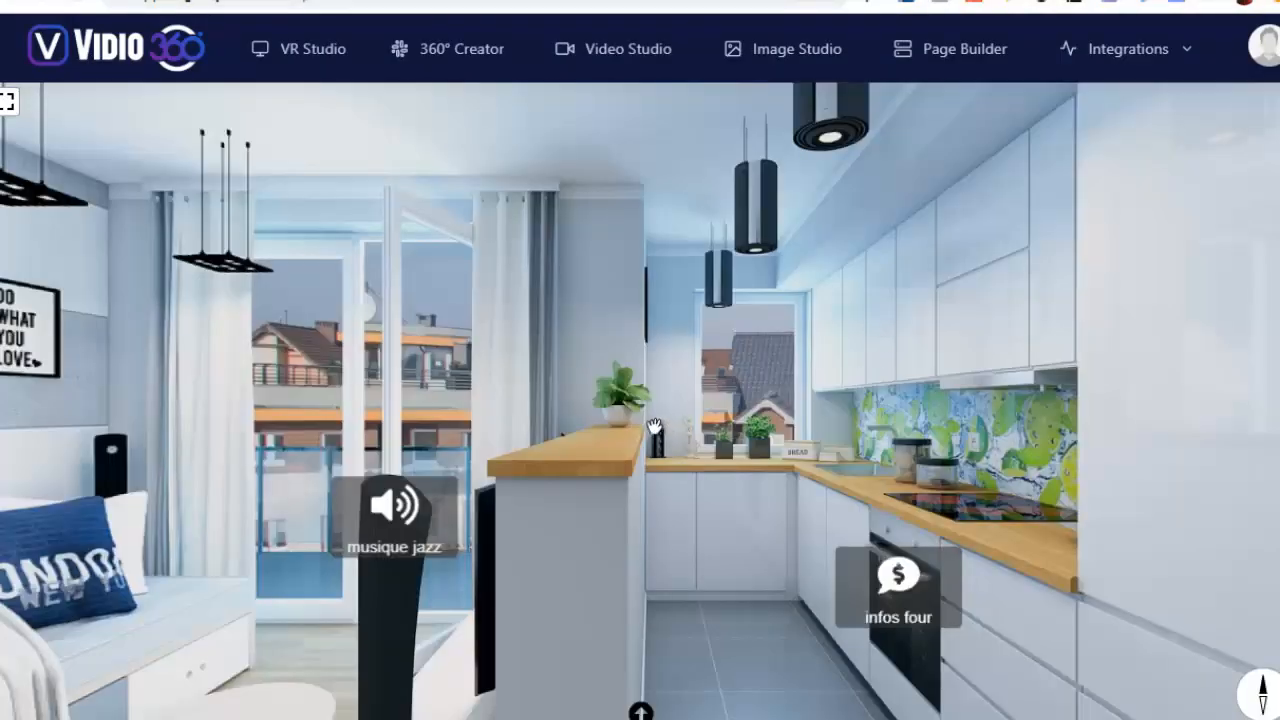
Test the "video coussin" hotspot on the sofa by playing its video, then close it
drag(654, 415, 776, 272)
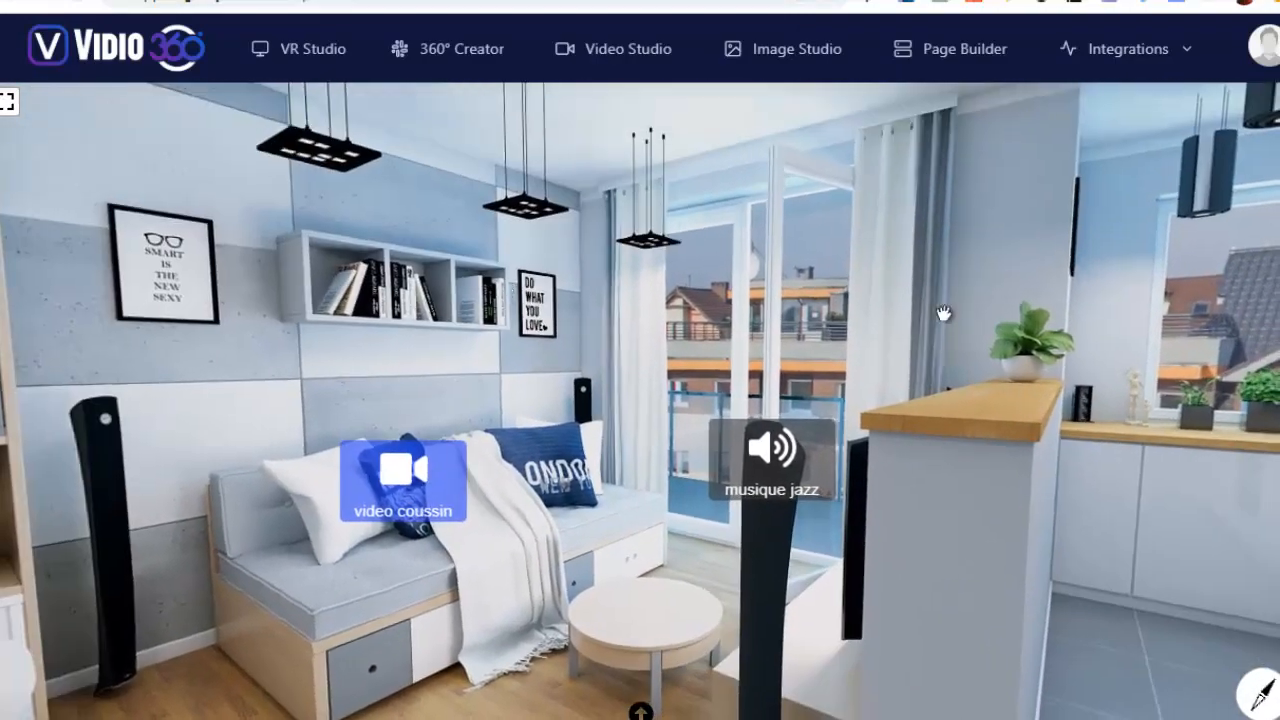
drag(401, 334, 655, 298)
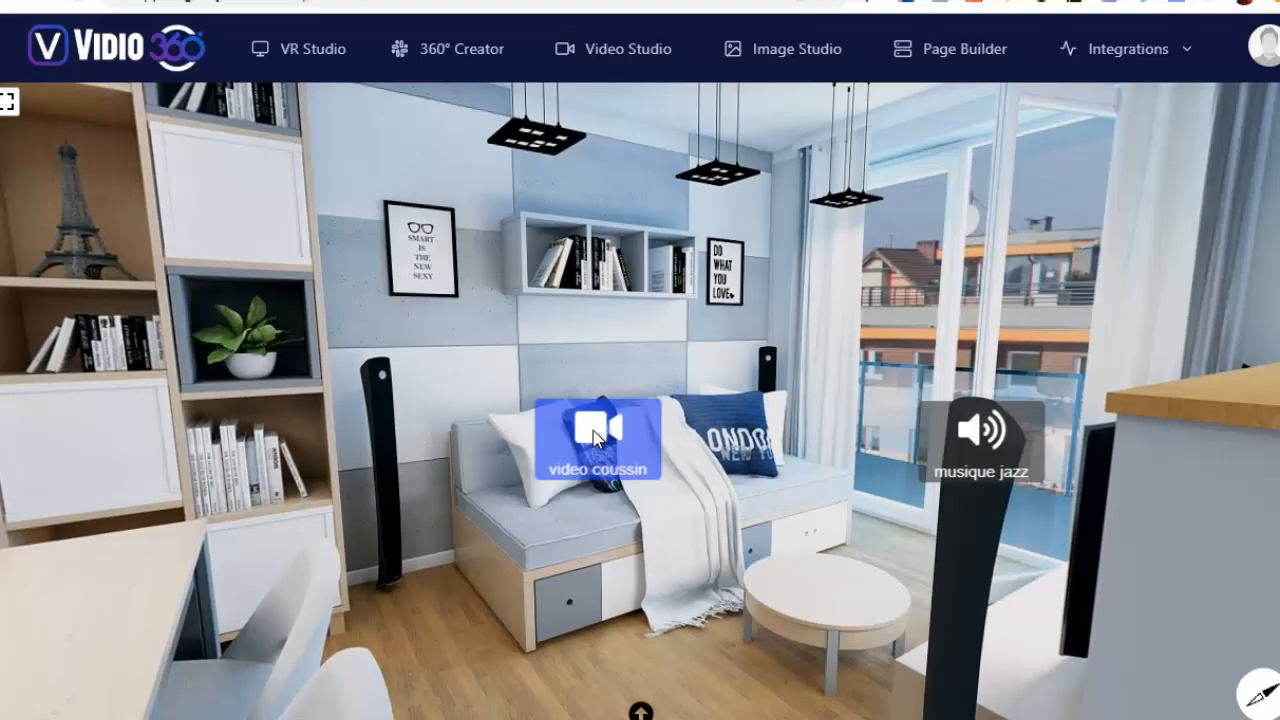
click(596, 438)
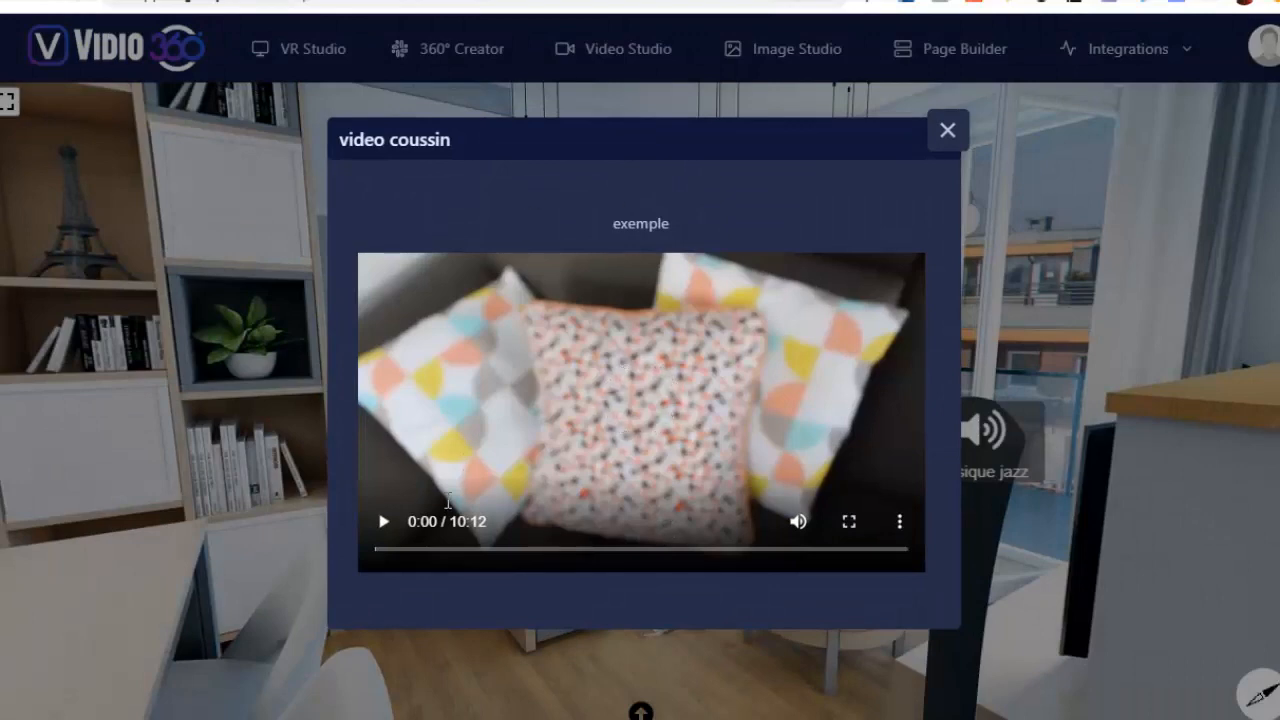
click(383, 524)
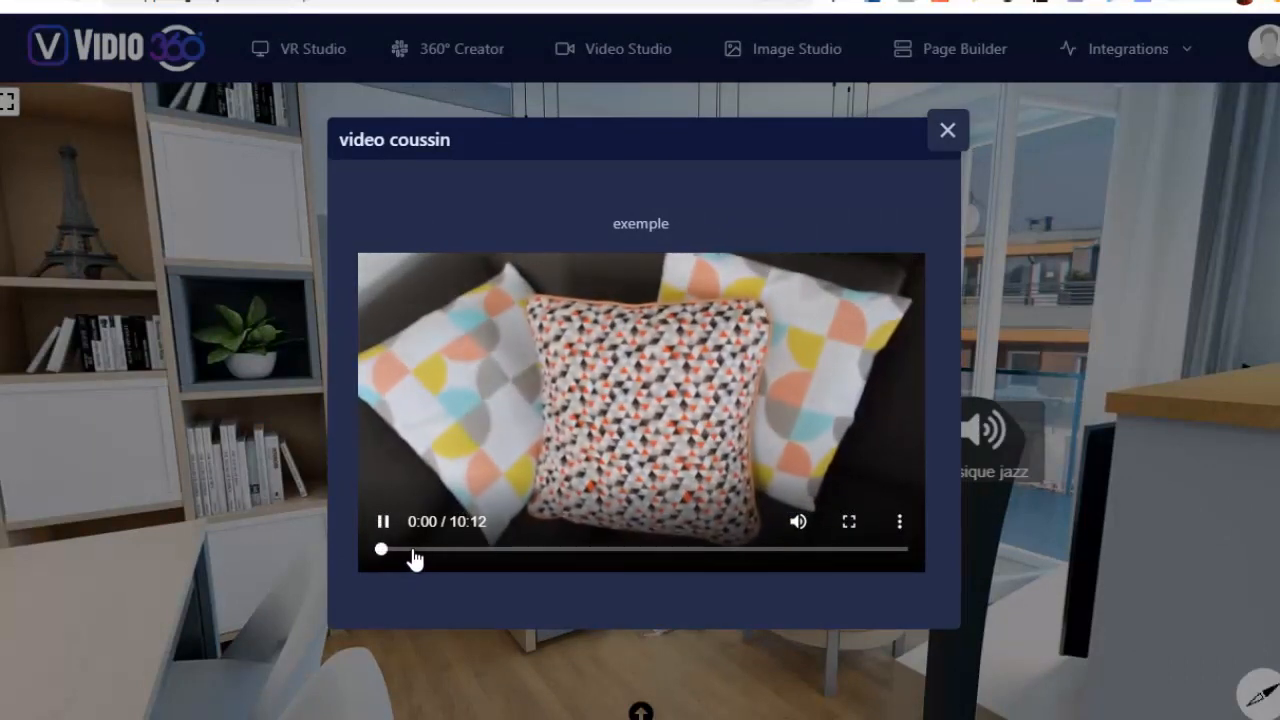
click(946, 132)
Test the "musique jazz" hotspot on the speaker by playing its audio, then close it
drag(970, 460, 630, 465)
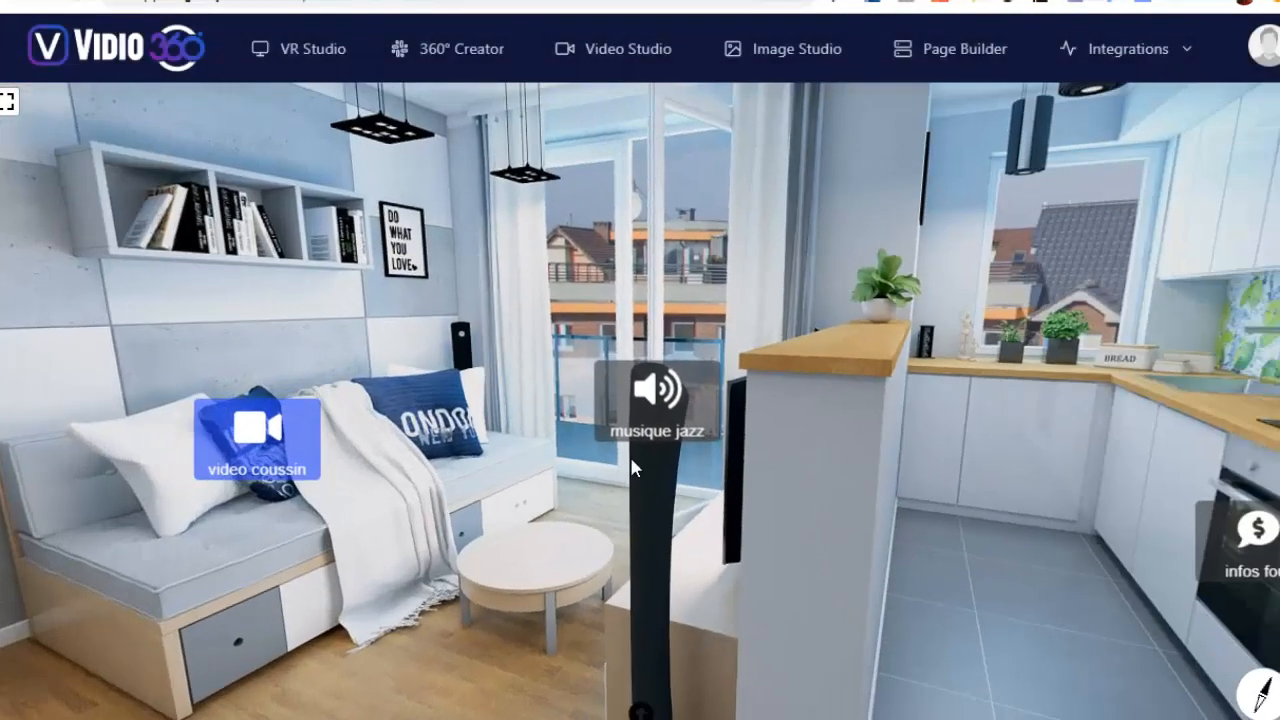
click(645, 392)
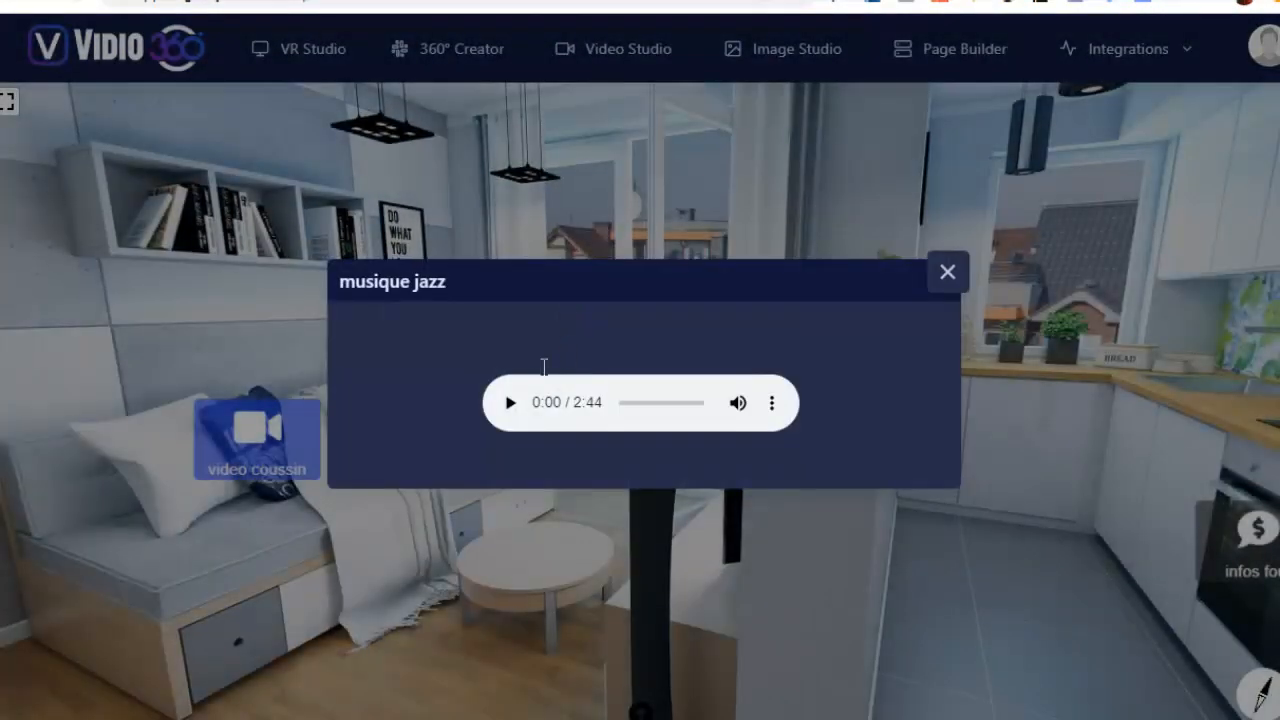
click(509, 405)
click(948, 278)
Test the "infos four" hotspot on the oven, follow its Add To Cart link and review the Amazon product page
drag(1134, 314, 851, 237)
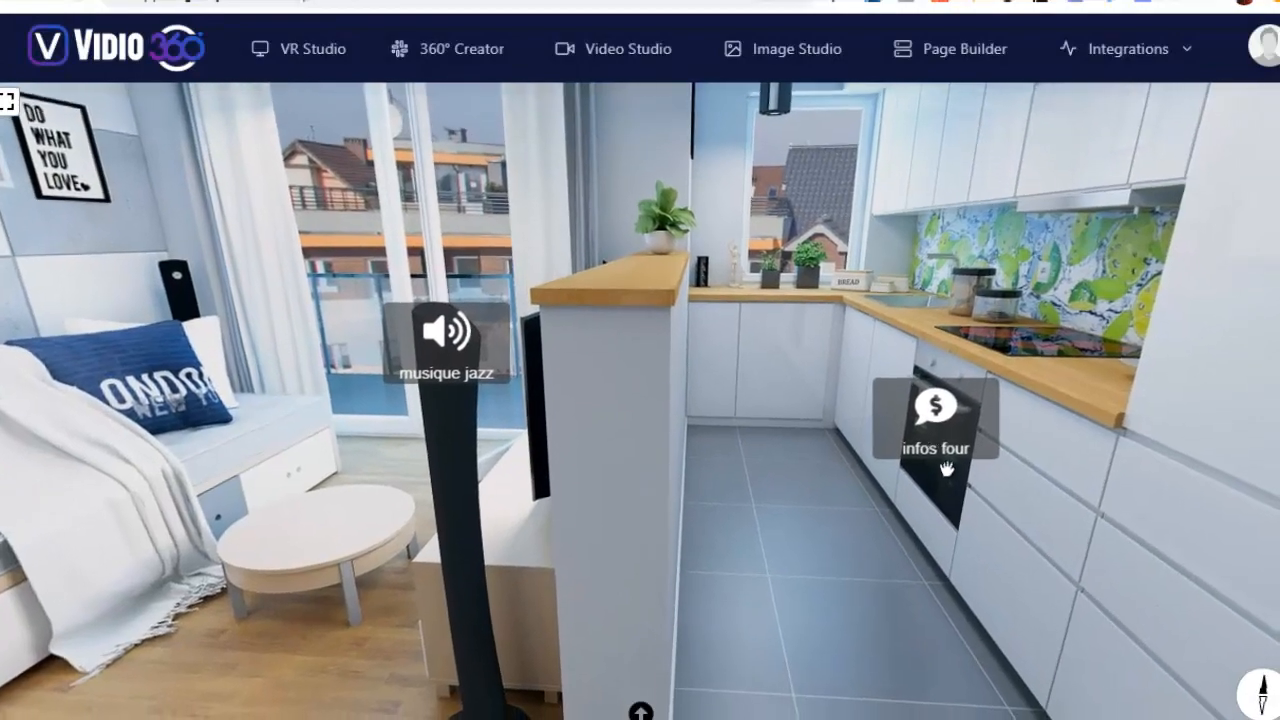
drag(790, 392, 663, 420)
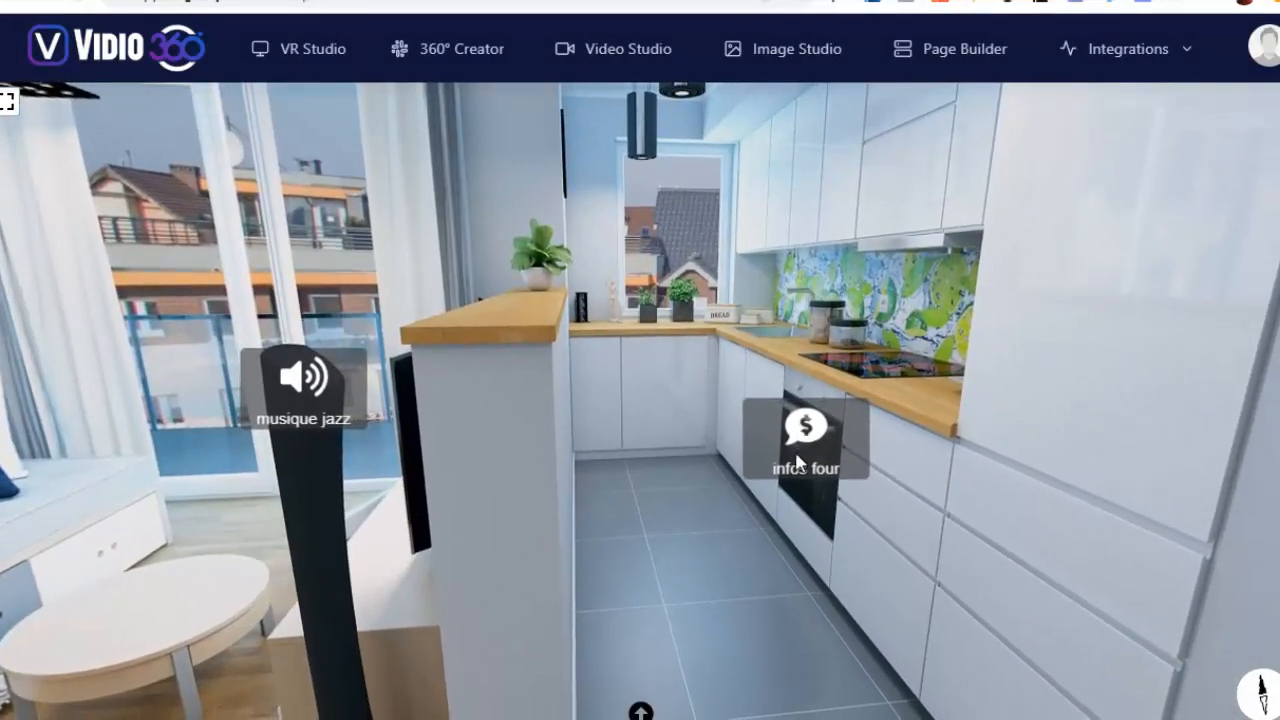
click(799, 445)
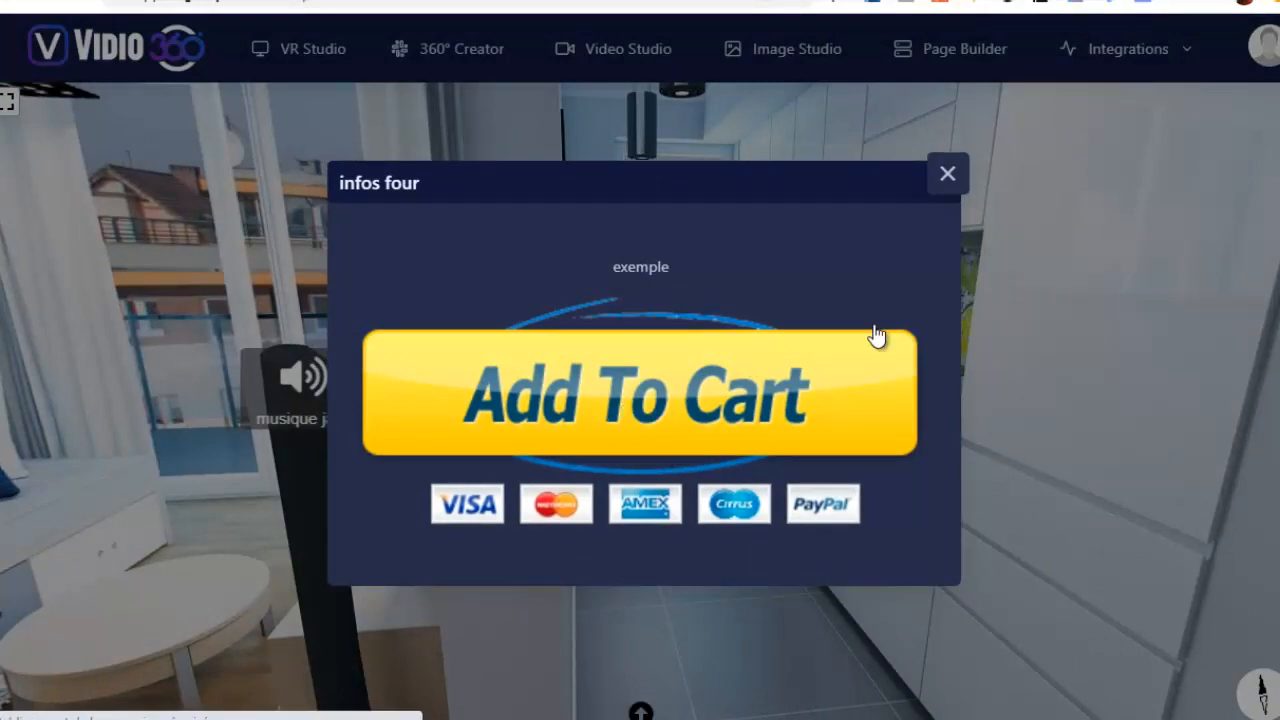
click(730, 330)
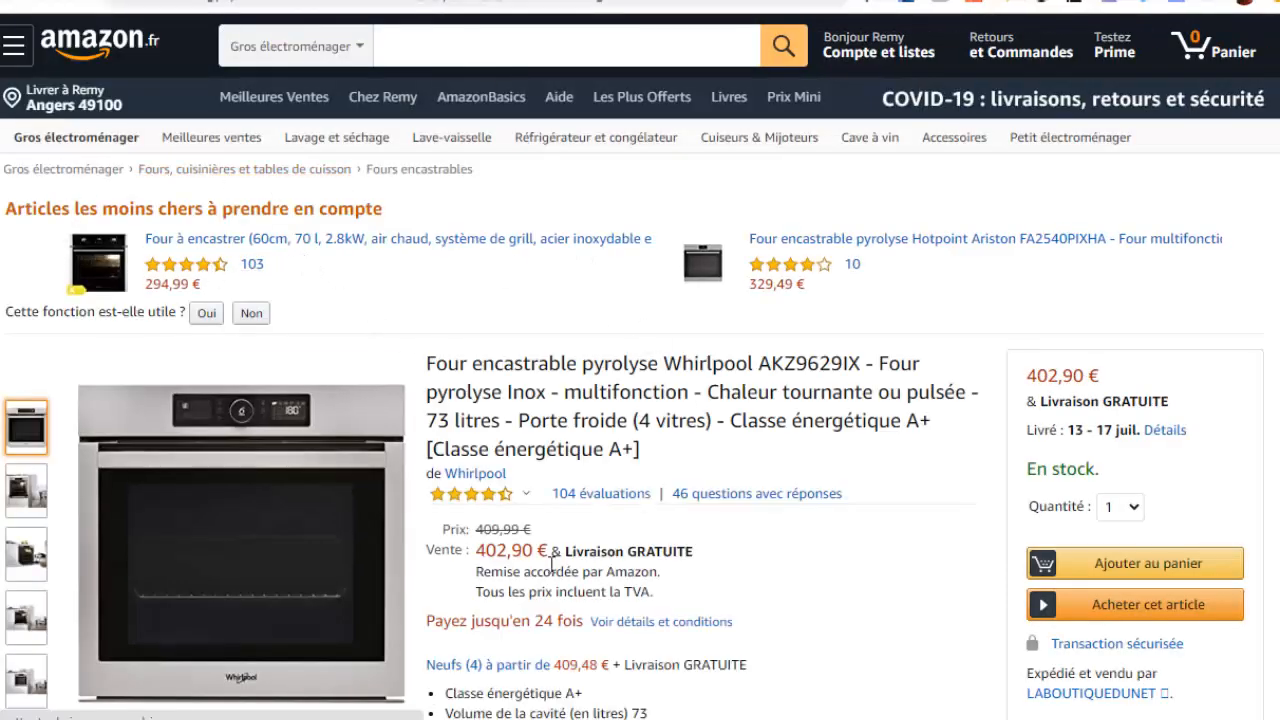
scroll(648, 420, down, 3)
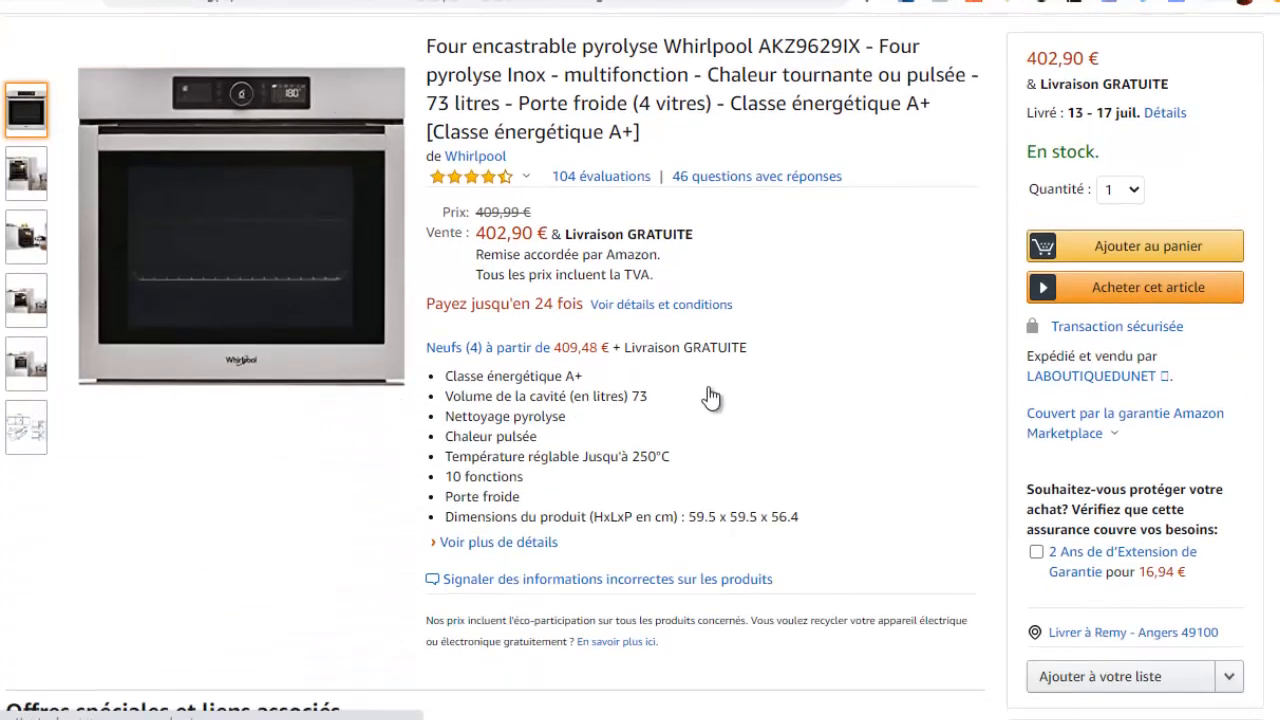
scroll(709, 400, up, 2)
scroll(295, 327, up, 1)
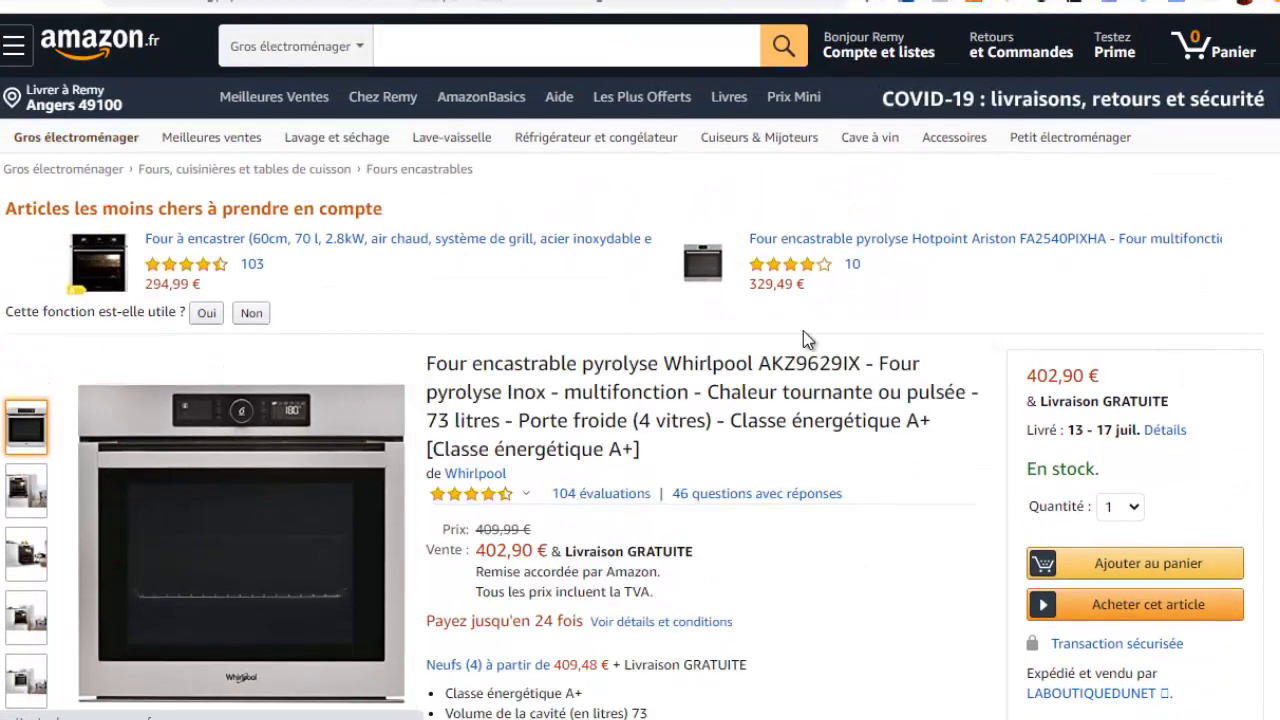
scroll(801, 345, down, 2)
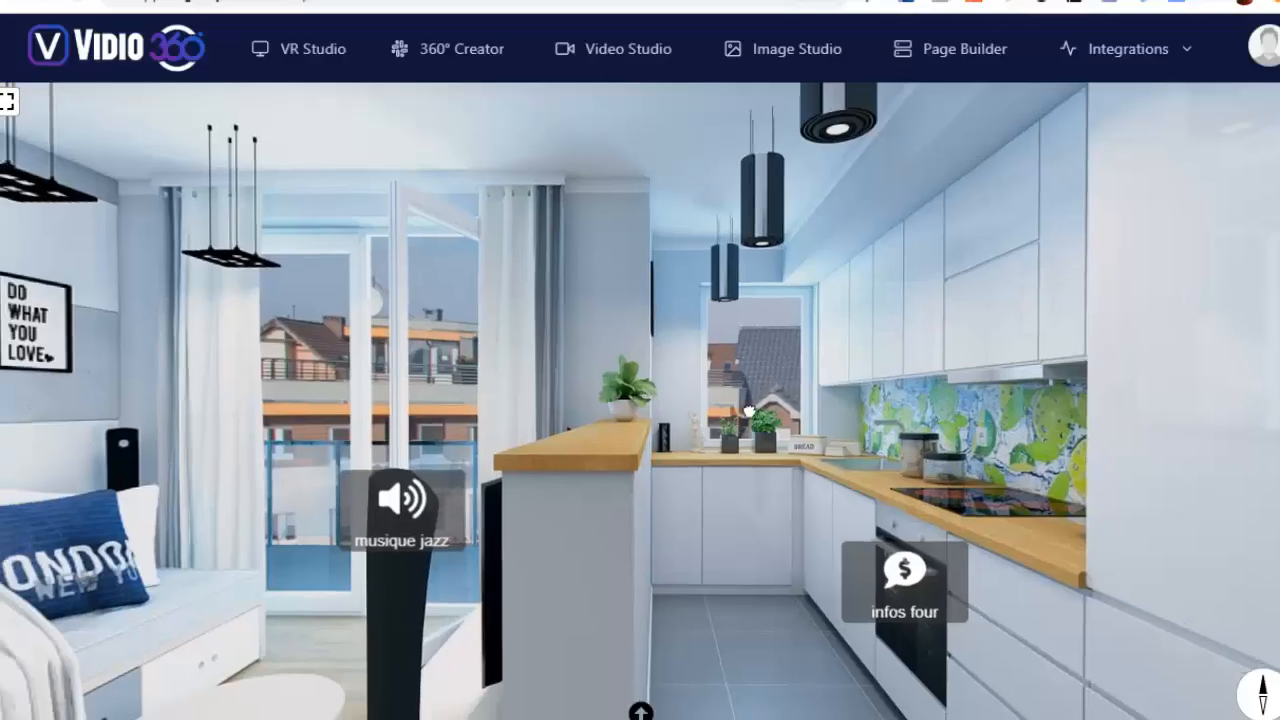
Return to the tour preview, open the "notre newsletter" hotspot on the table and submit a contact's name and e-mail
drag(750, 411, 1010, 330)
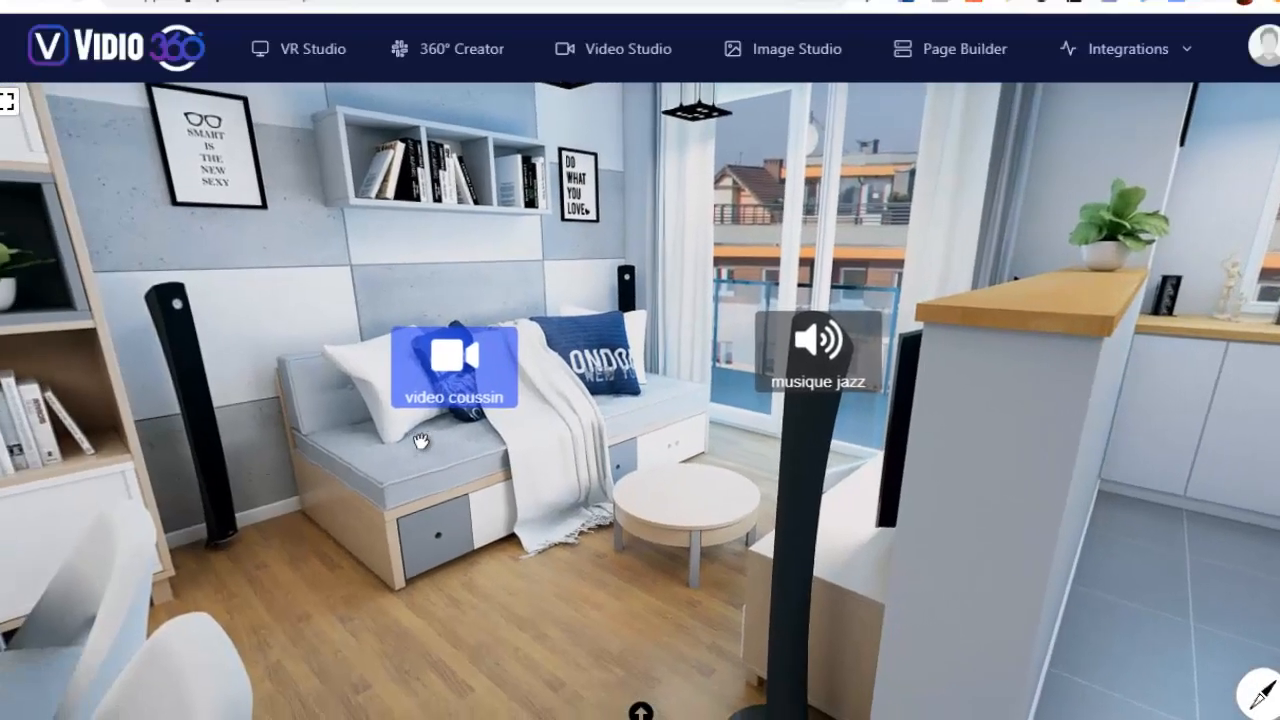
drag(420, 443, 1010, 400)
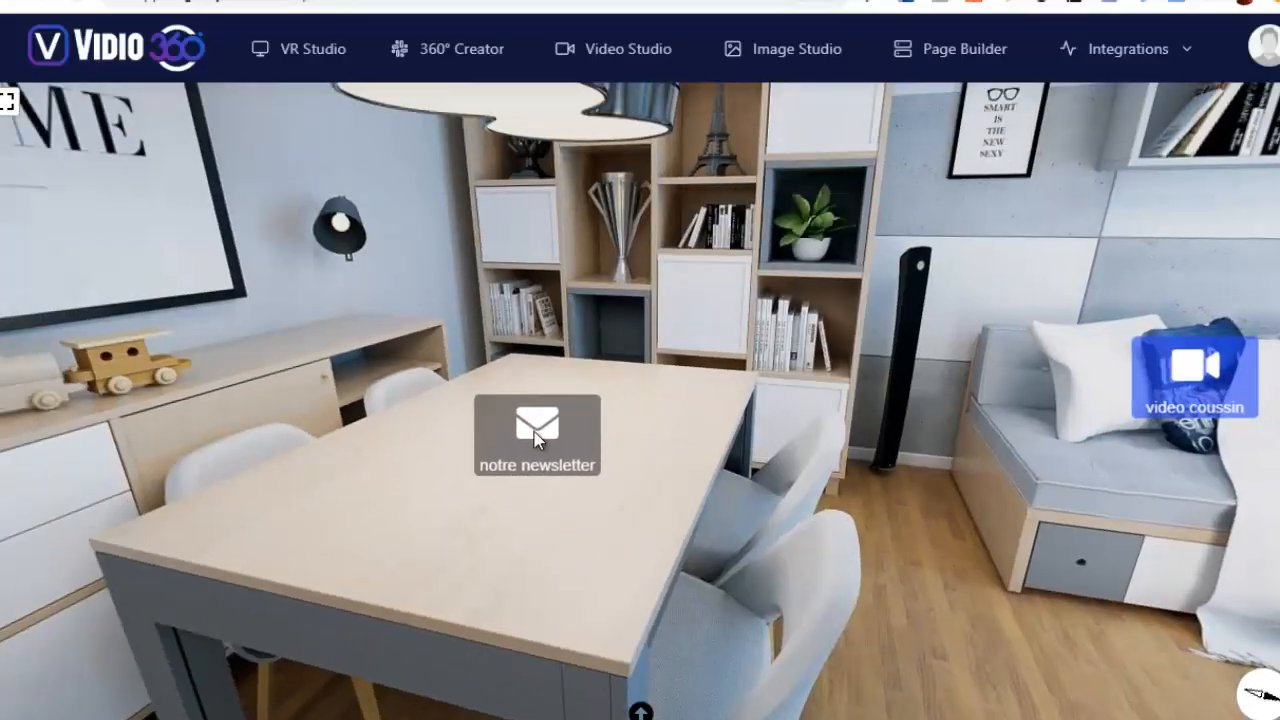
click(537, 438)
click(562, 357)
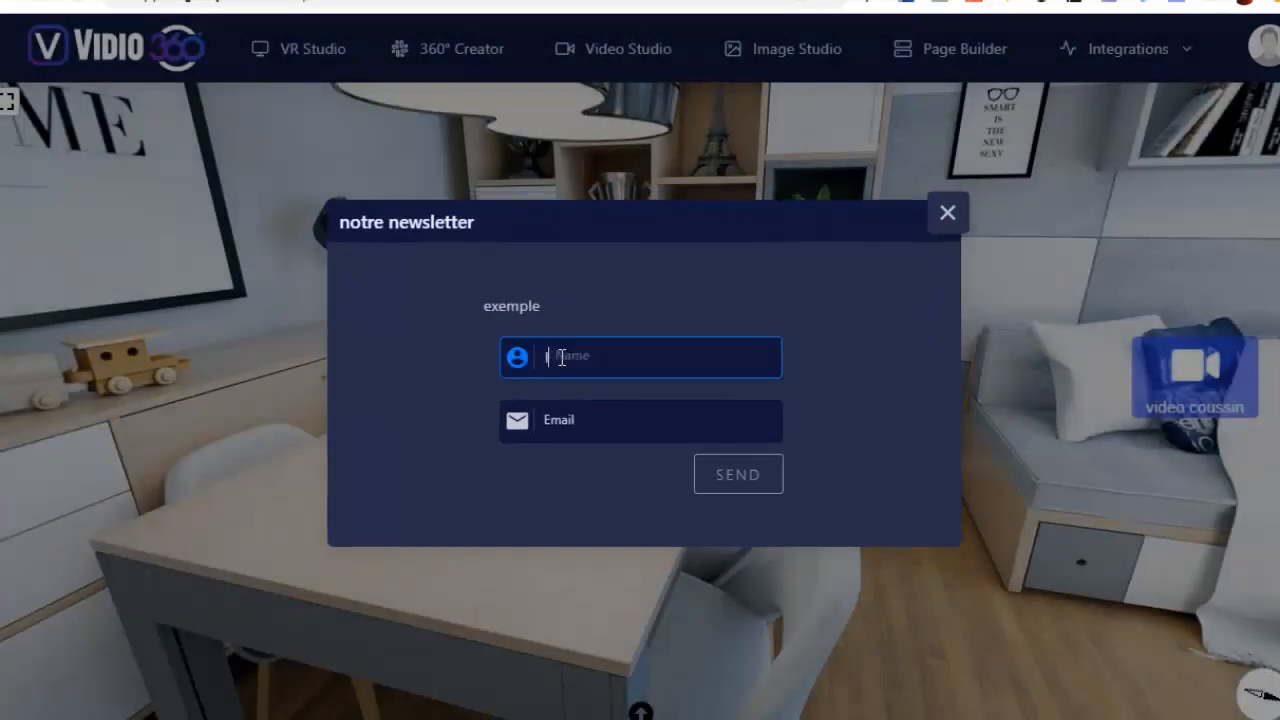
click(593, 437)
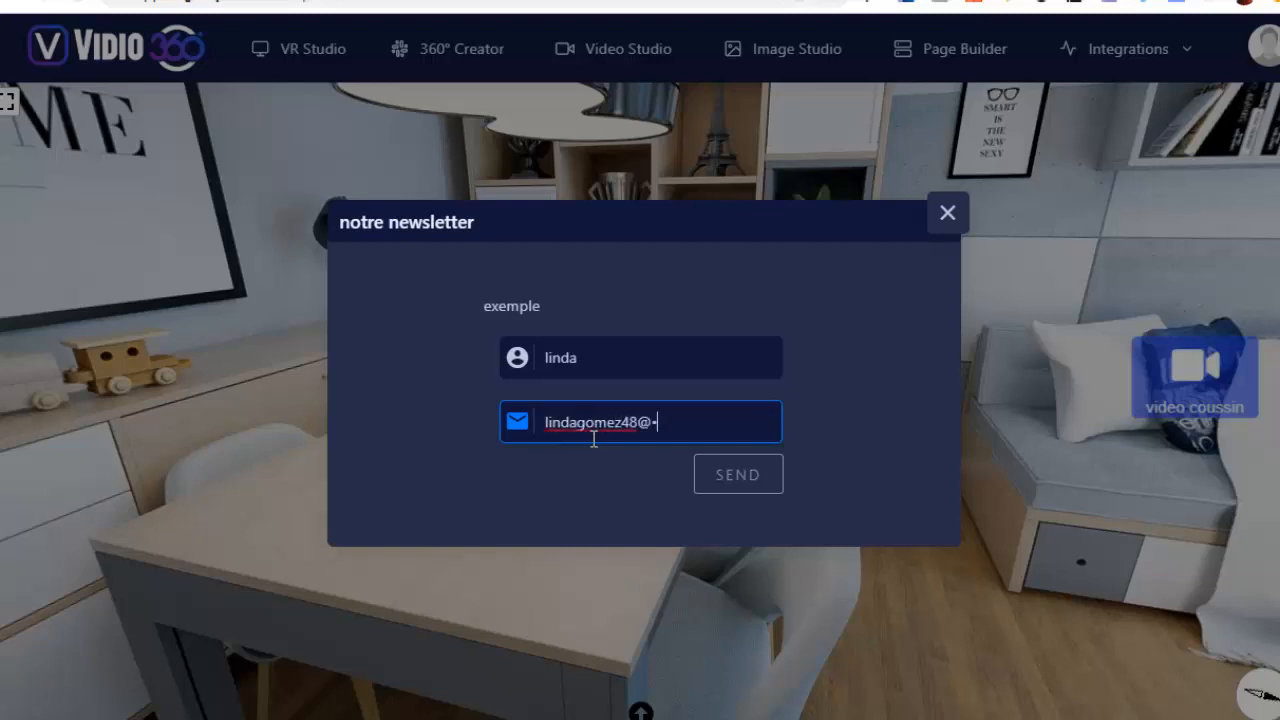
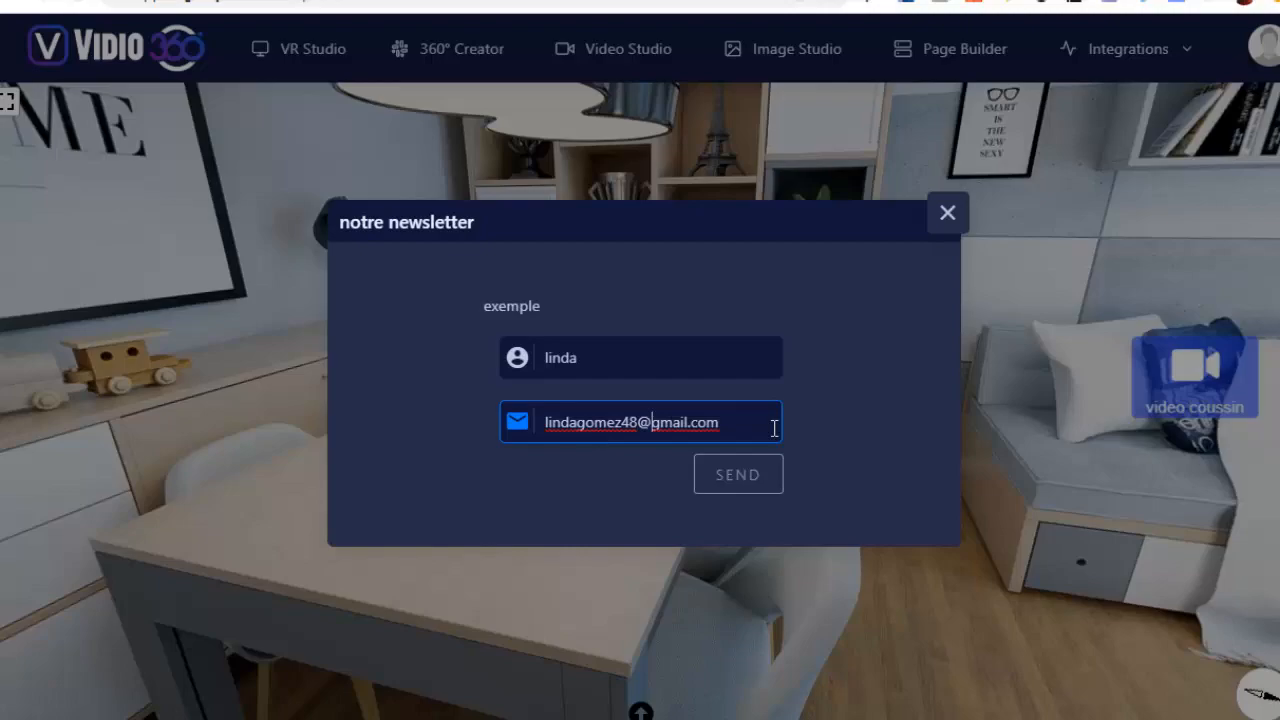
click(748, 478)
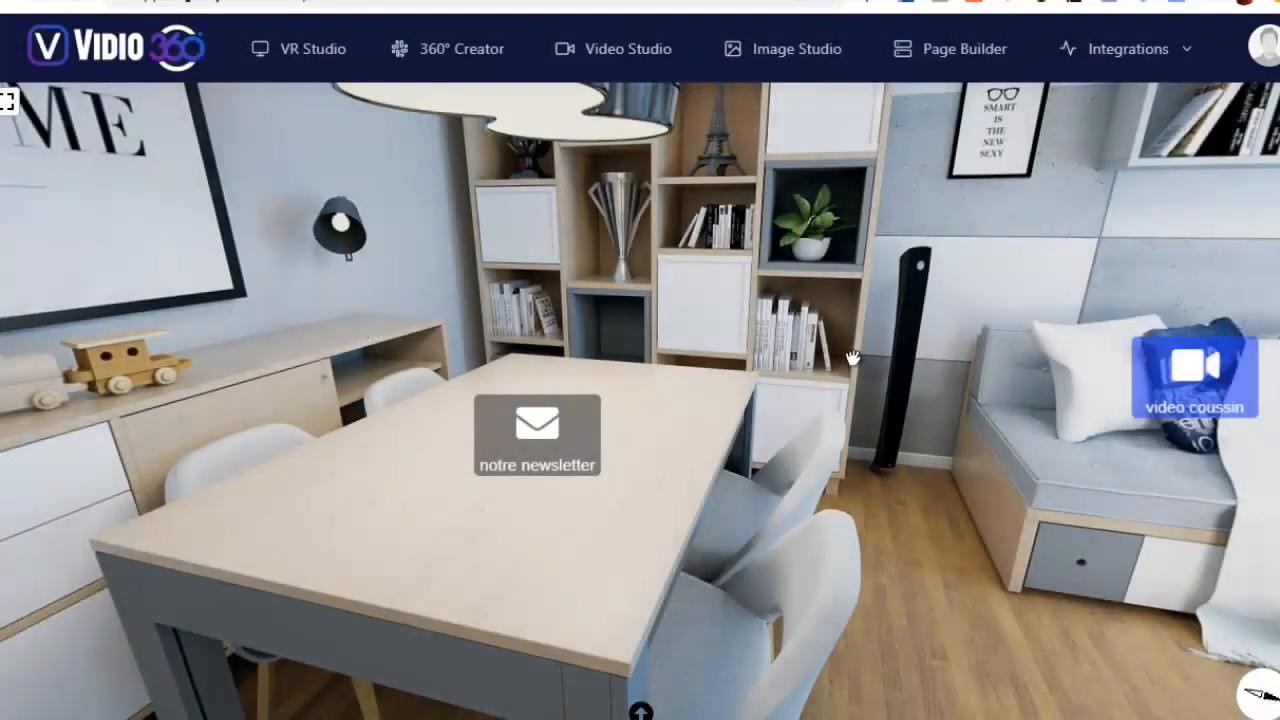
Test the "vers SBD" hotspot by jumping to the bathroom scene and looking around it
drag(257, 279, 923, 309)
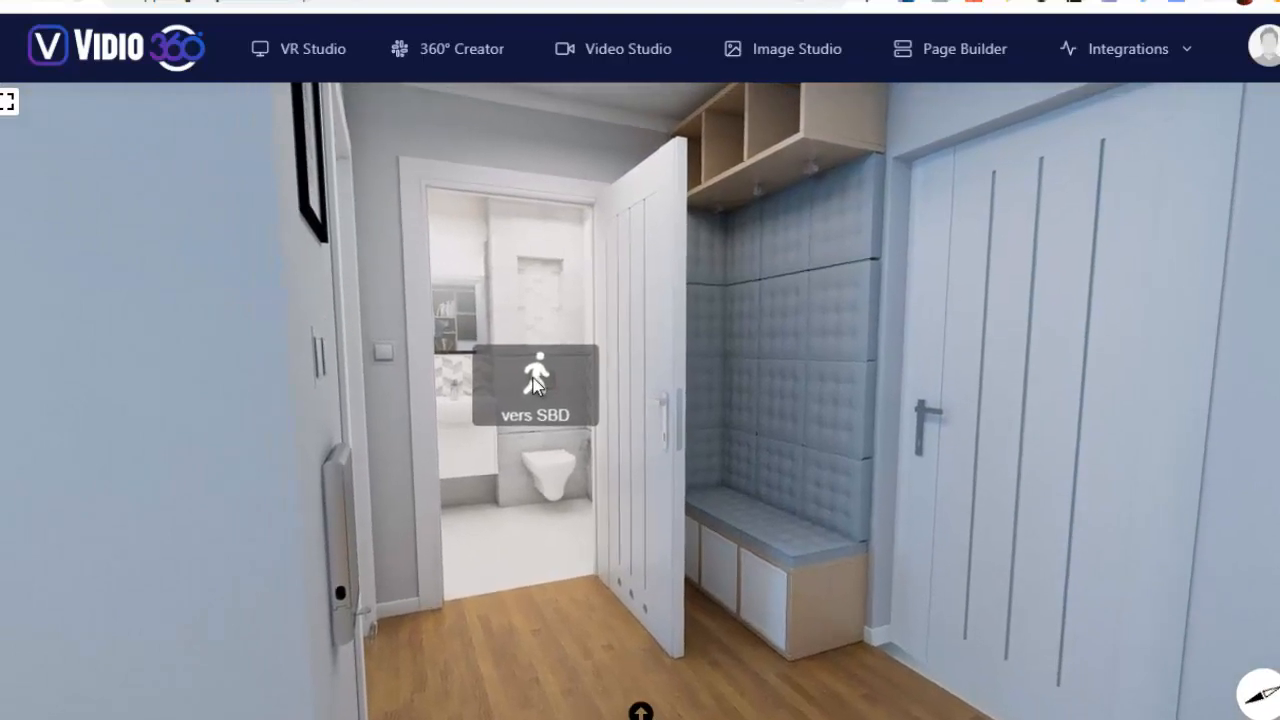
click(545, 385)
drag(971, 342, 726, 363)
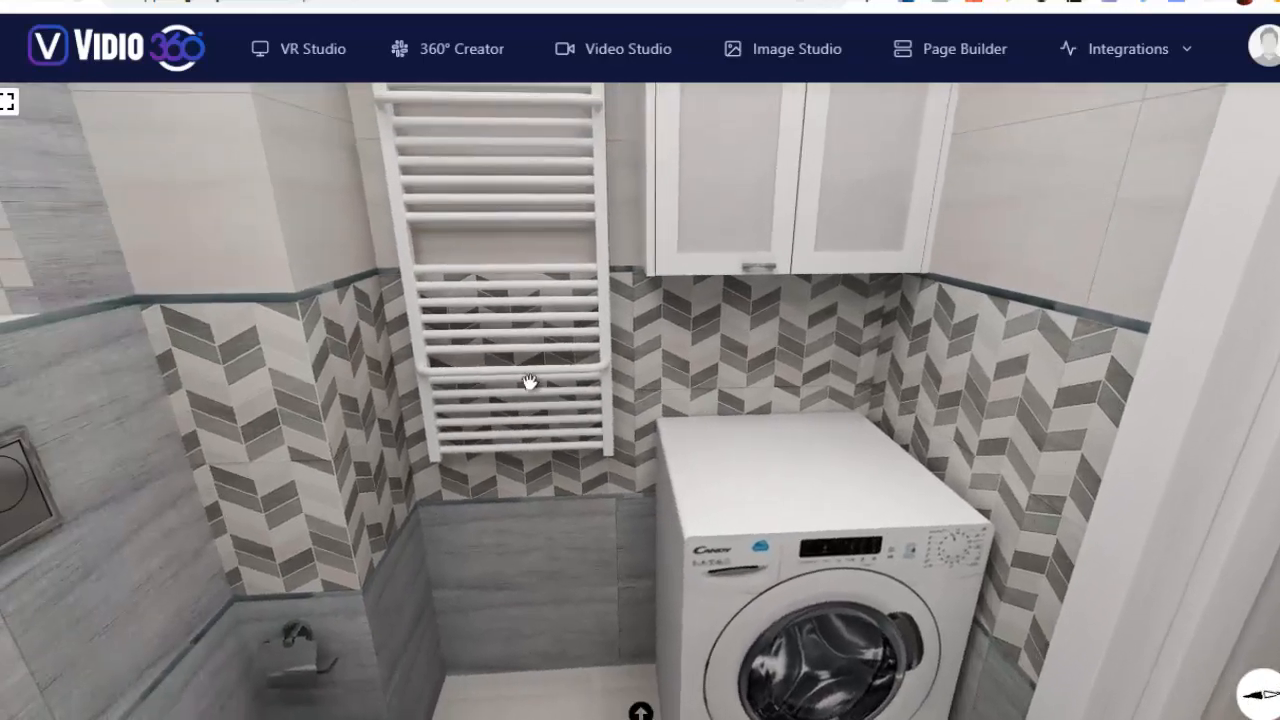
drag(529, 380, 782, 424)
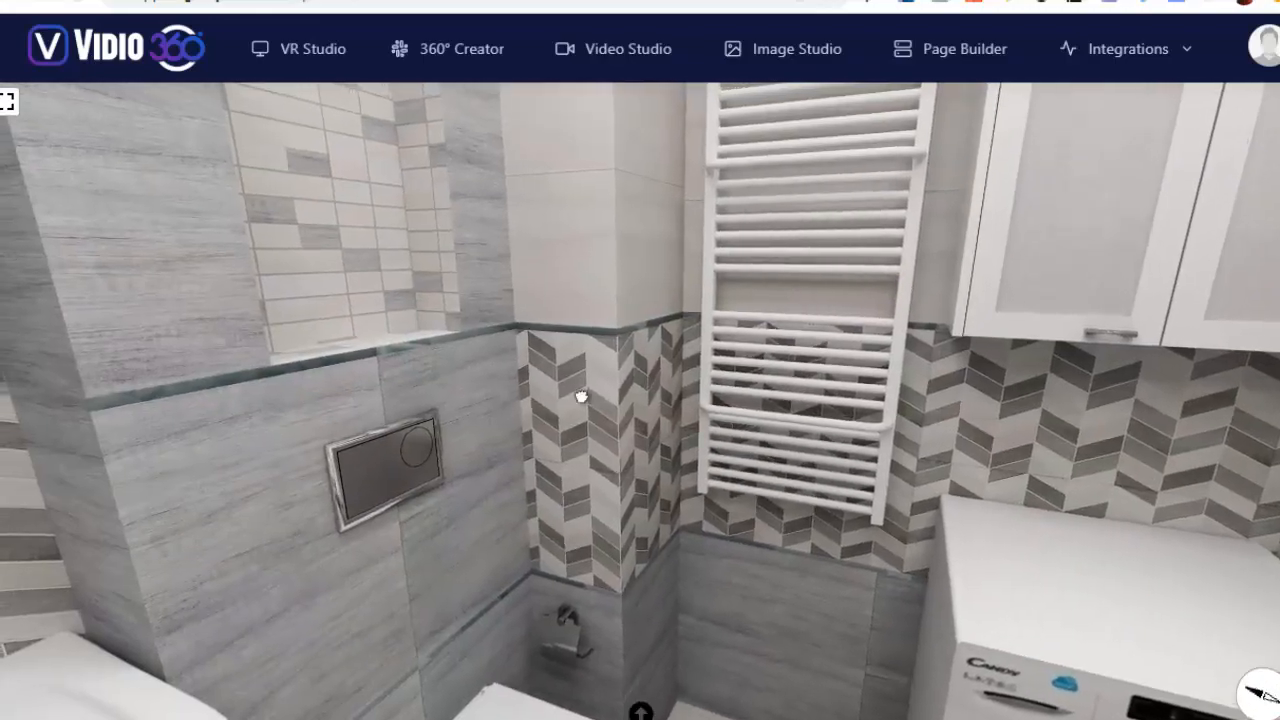
drag(580, 397, 1060, 372)
drag(766, 377, 1110, 353)
drag(677, 344, 1046, 286)
drag(857, 337, 1066, 409)
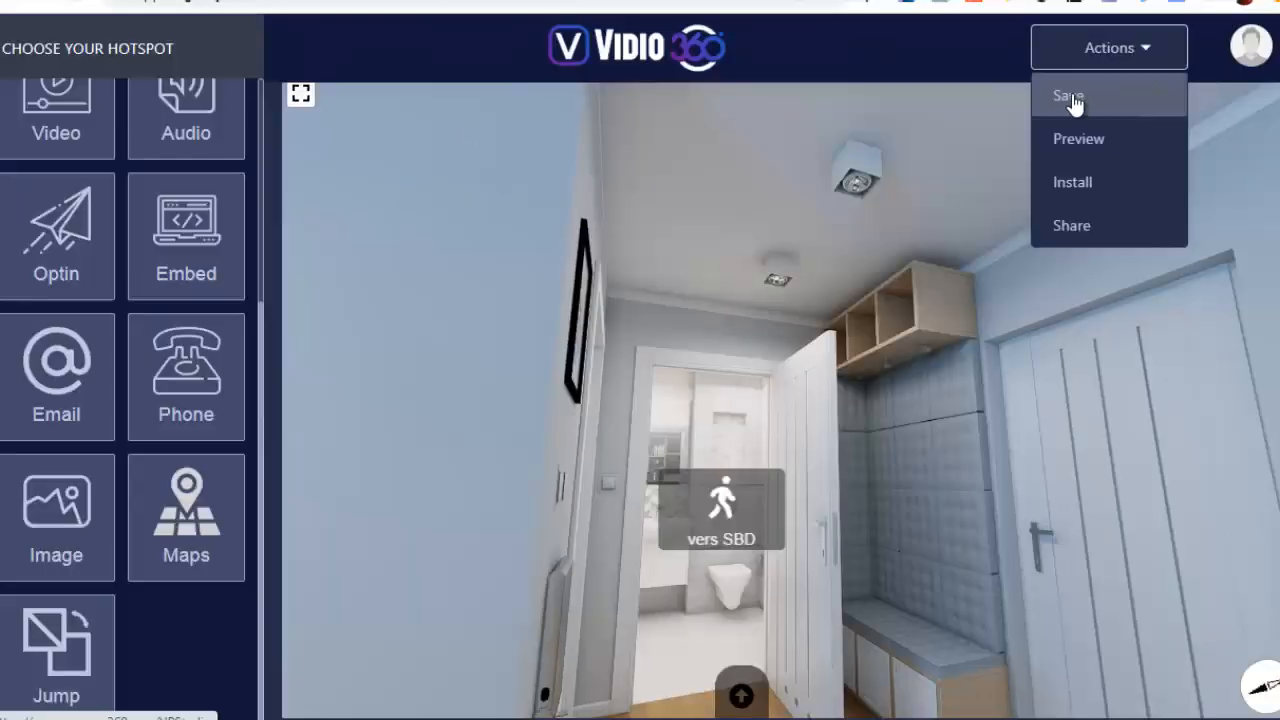
Save the campaign, then open the second listed campaign's publishing and sharing options and choose Facebook
click(1073, 100)
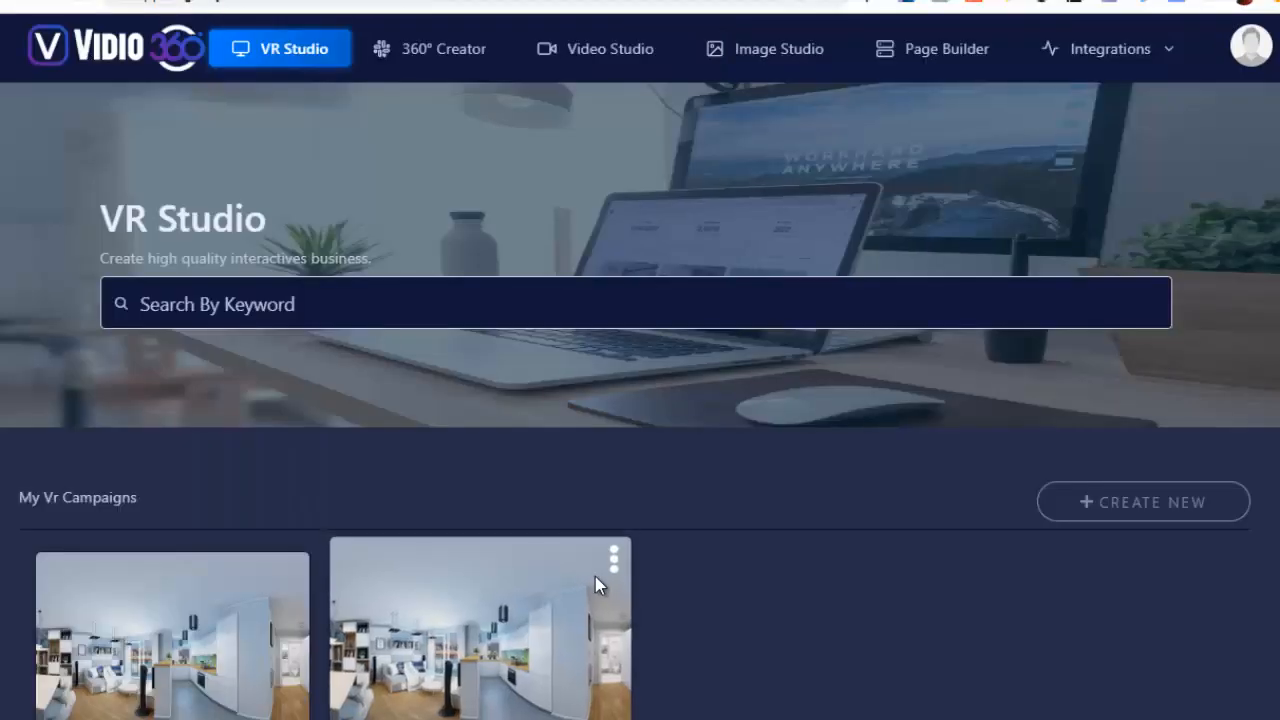
click(614, 556)
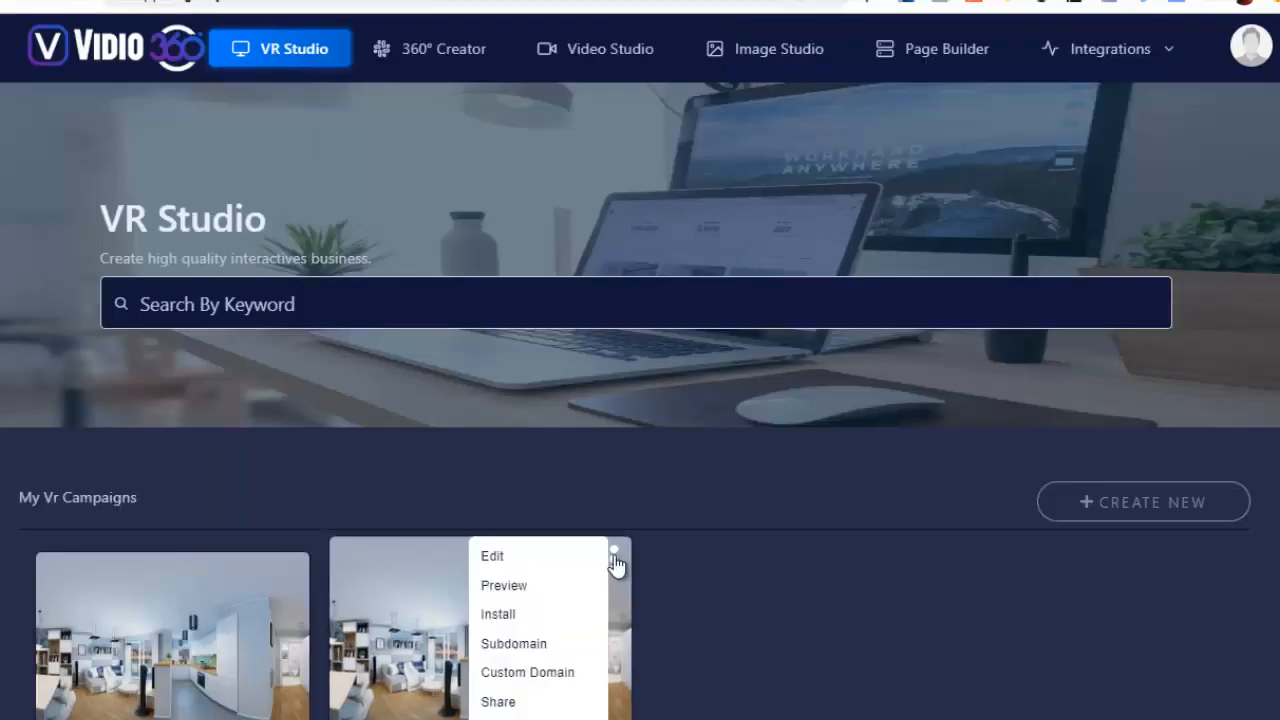
click(508, 622)
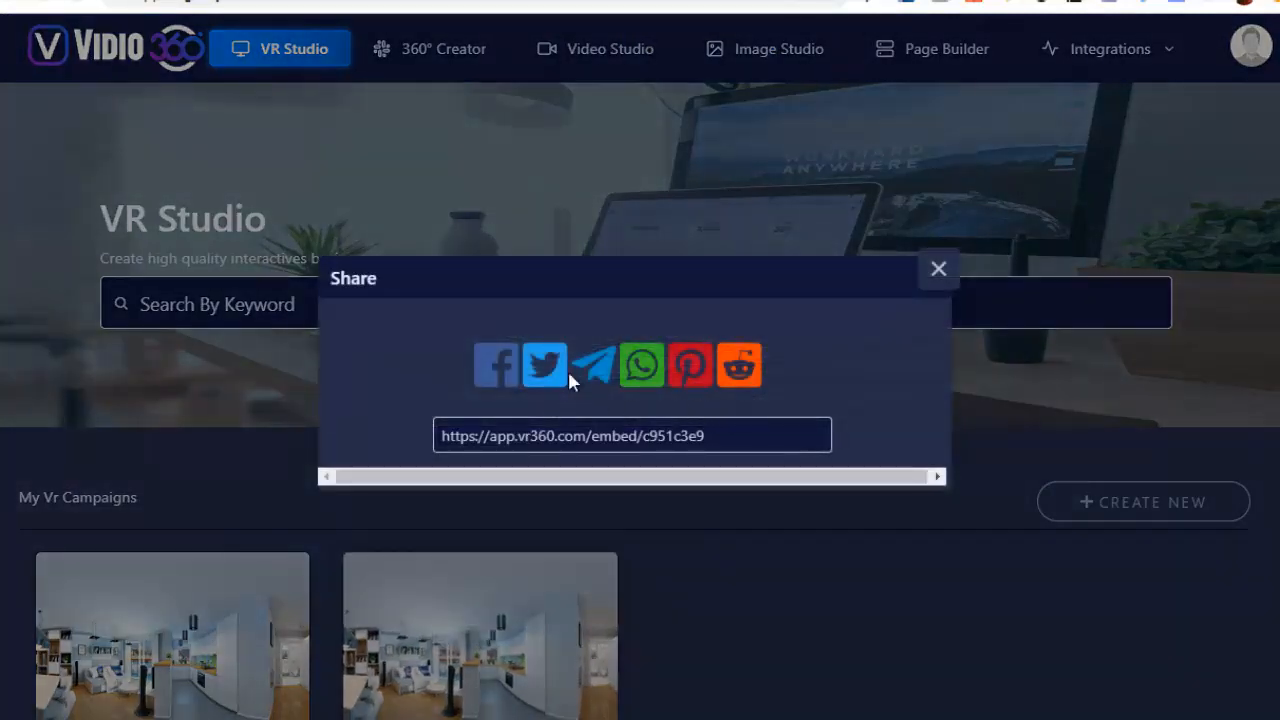
click(500, 364)
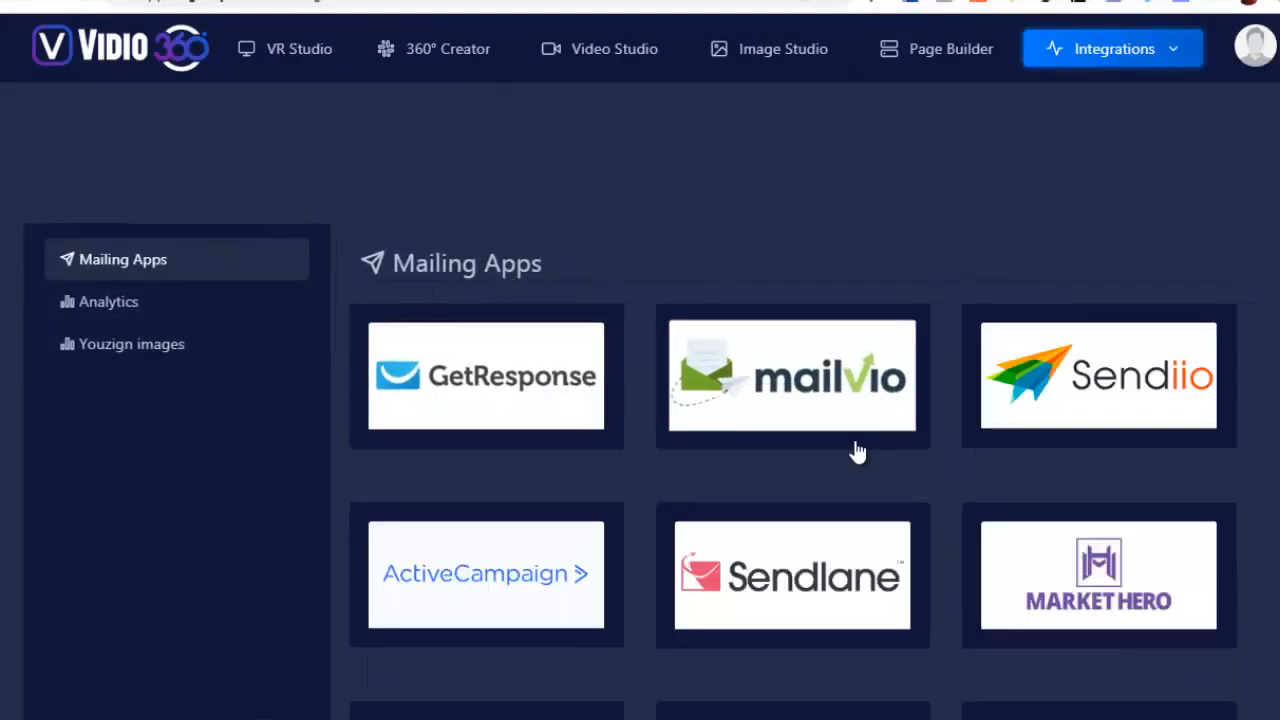
Review the mailing app integrations and the Google Analytics campaign and script fields, then close the Google Analytics dialog
scroll(857, 451, down, 3)
scroll(713, 240, up, 3)
click(97, 306)
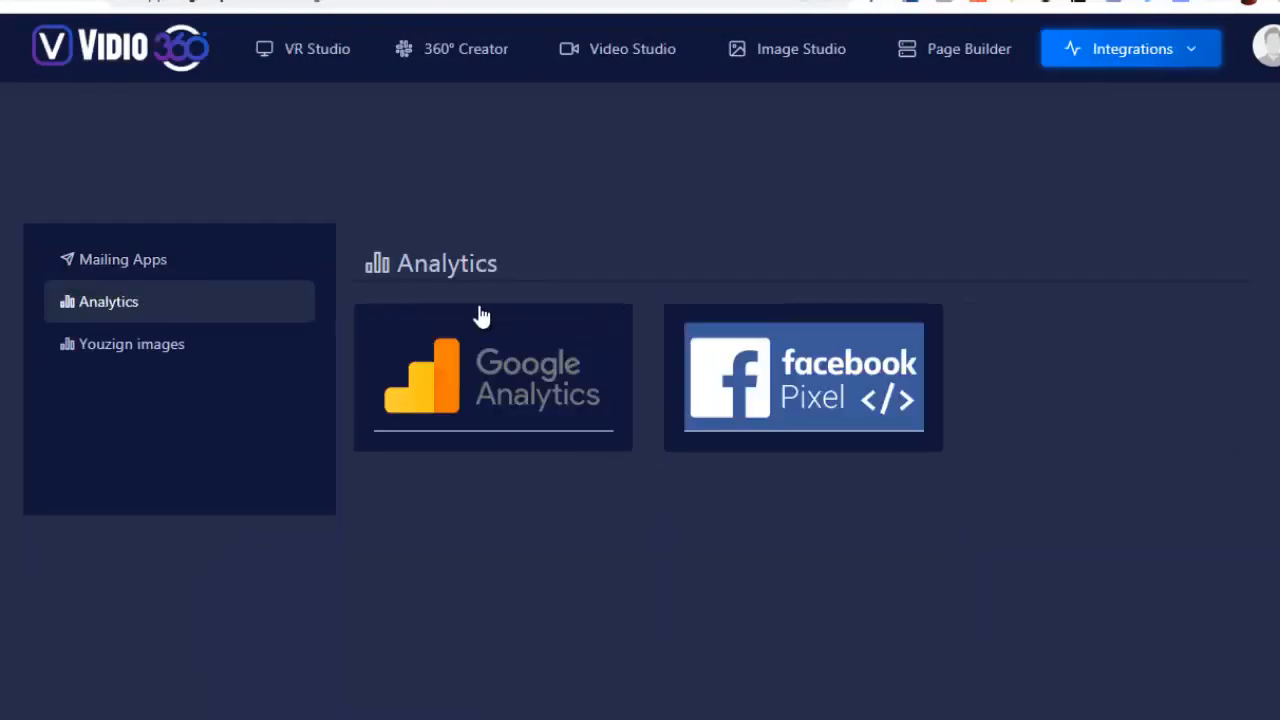
click(497, 355)
click(459, 330)
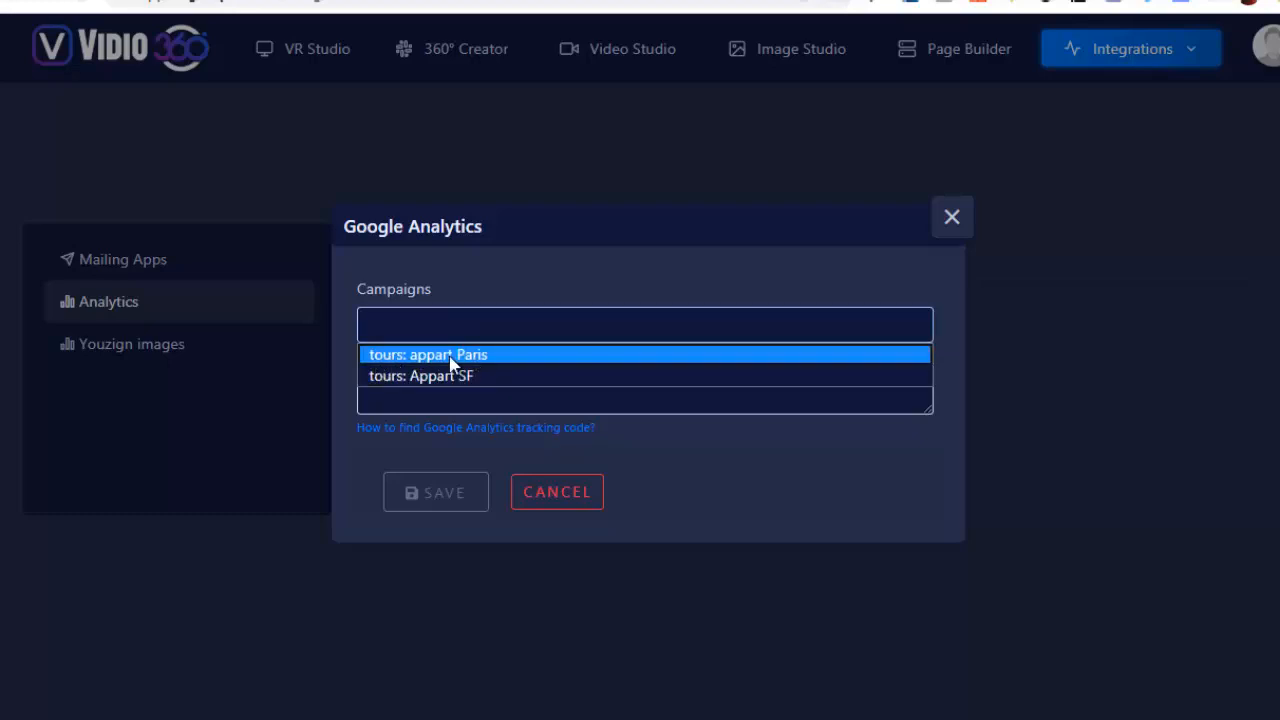
click(554, 271)
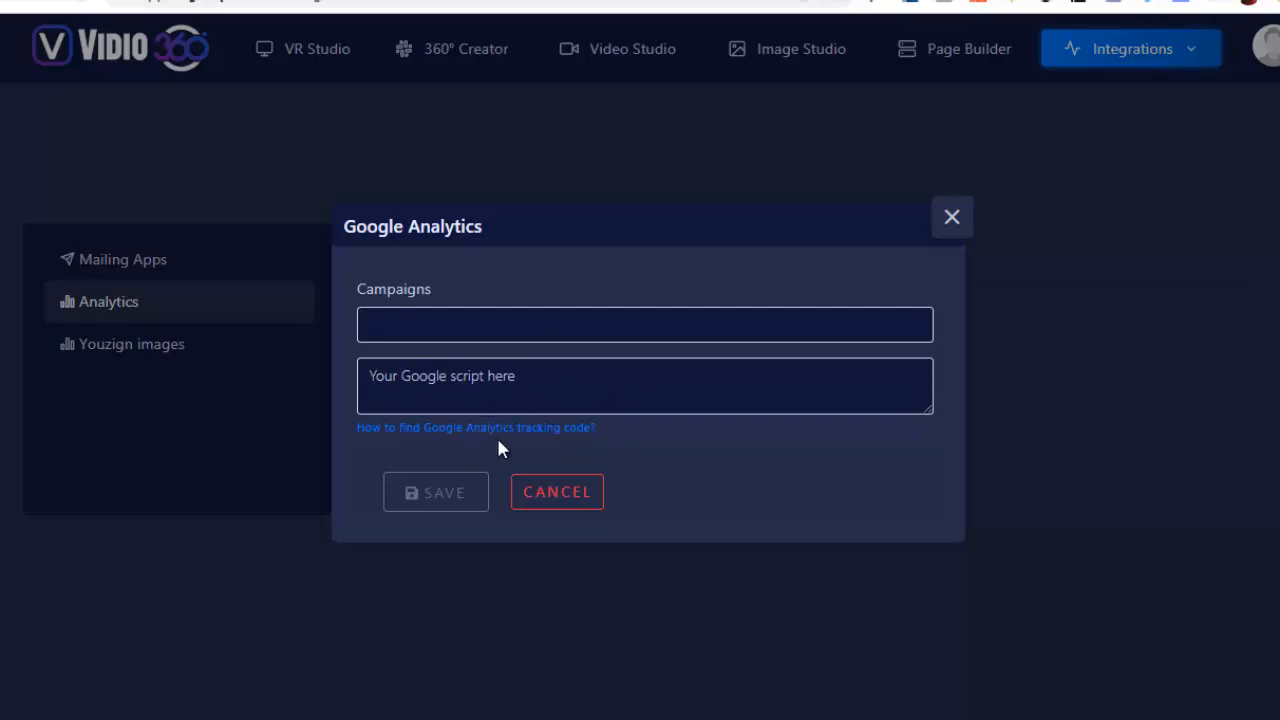
click(954, 219)
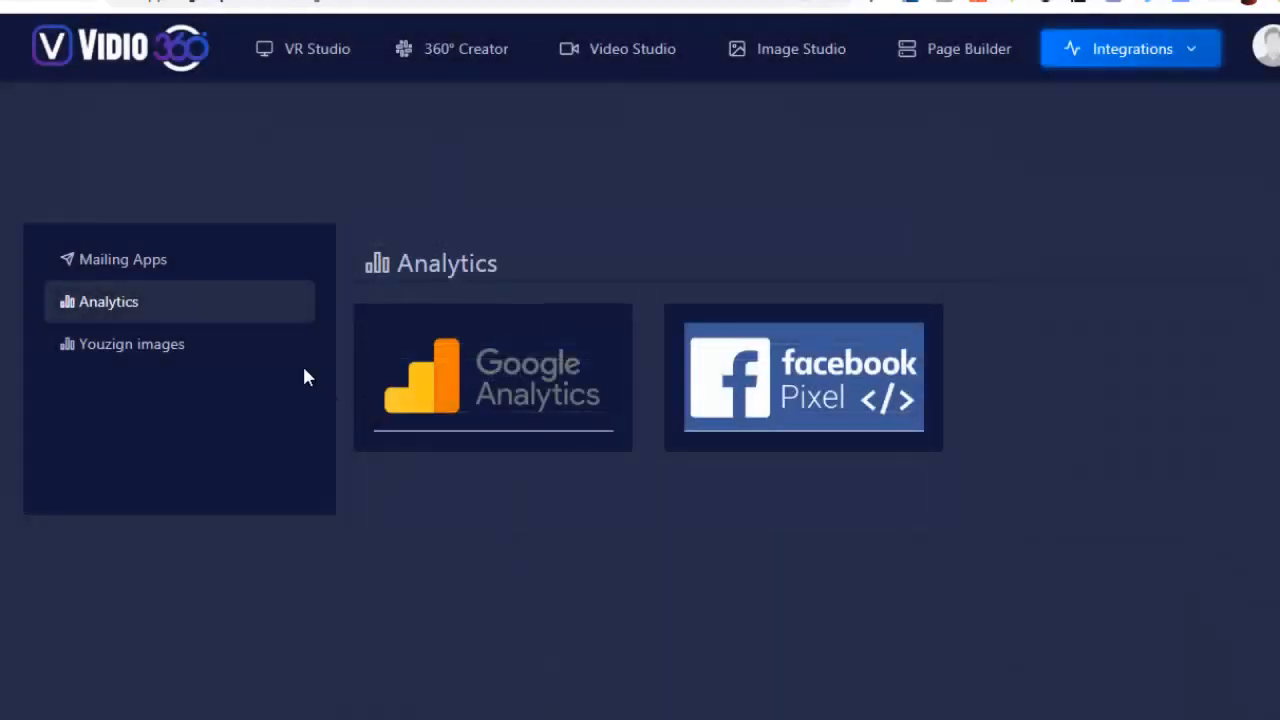
Review the Facebook Pixel integration's campaign choices, close it, and open the list of collected leads
click(845, 395)
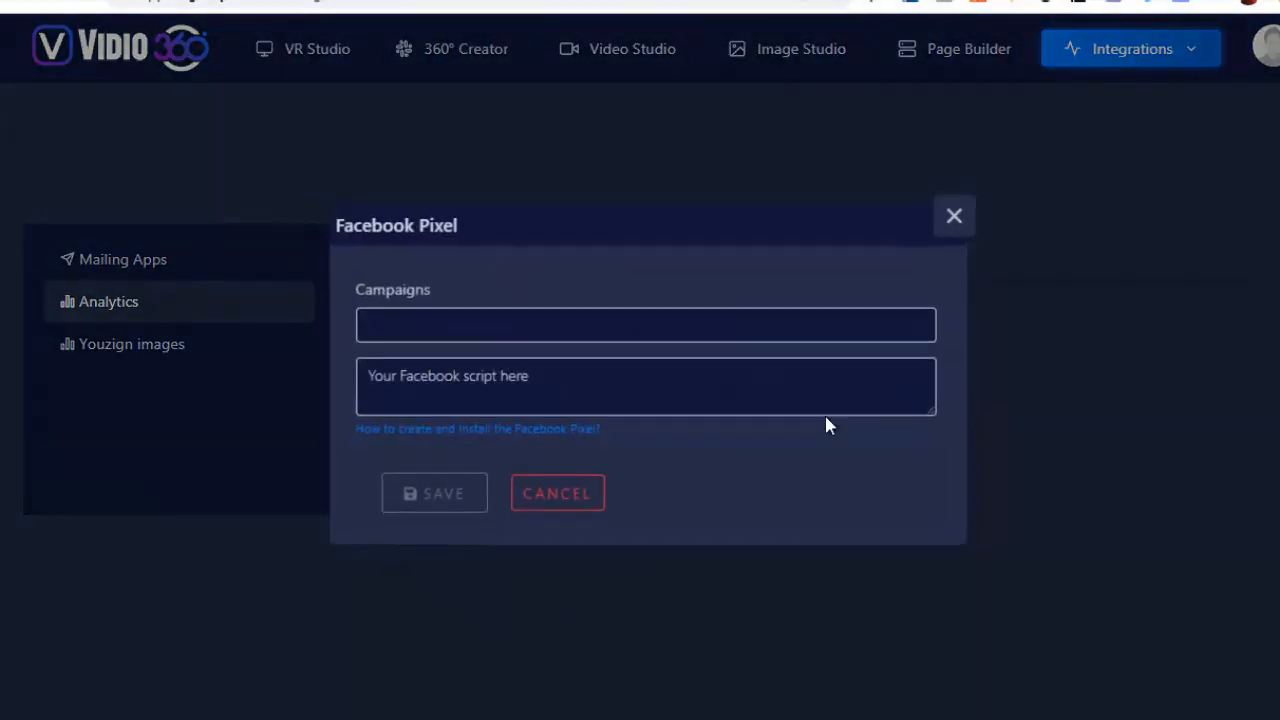
click(588, 330)
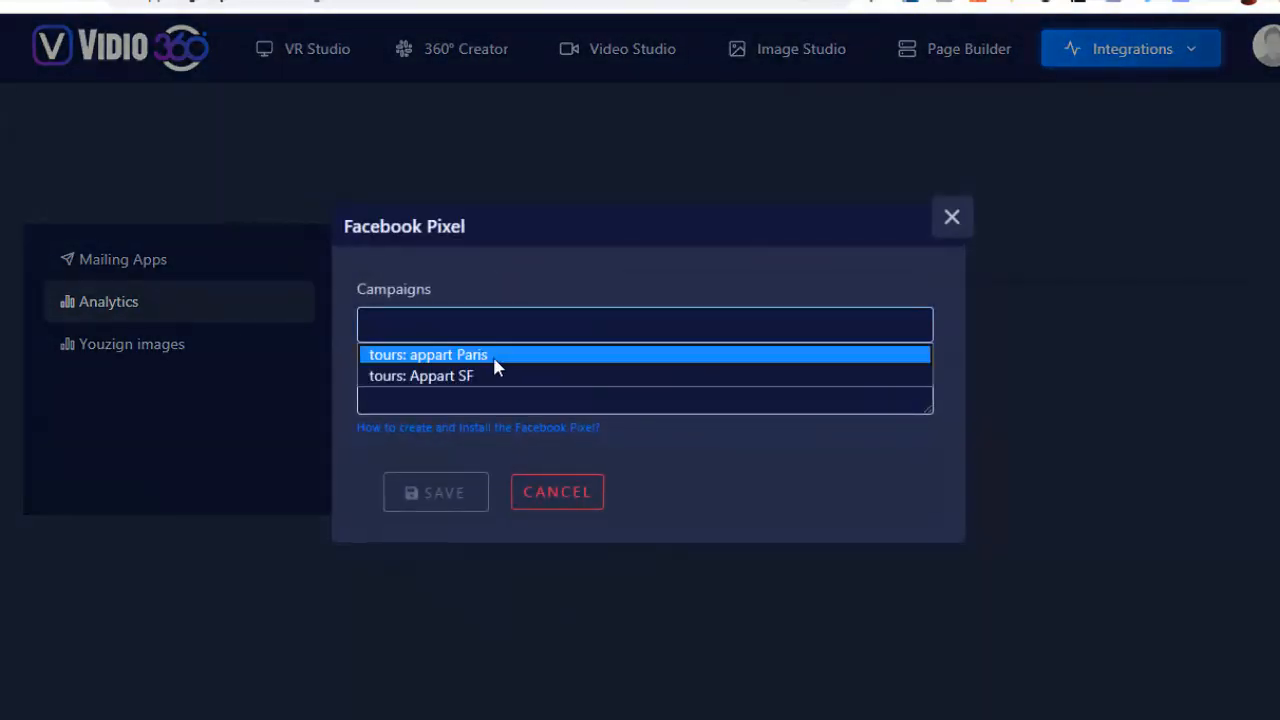
click(972, 216)
click(955, 217)
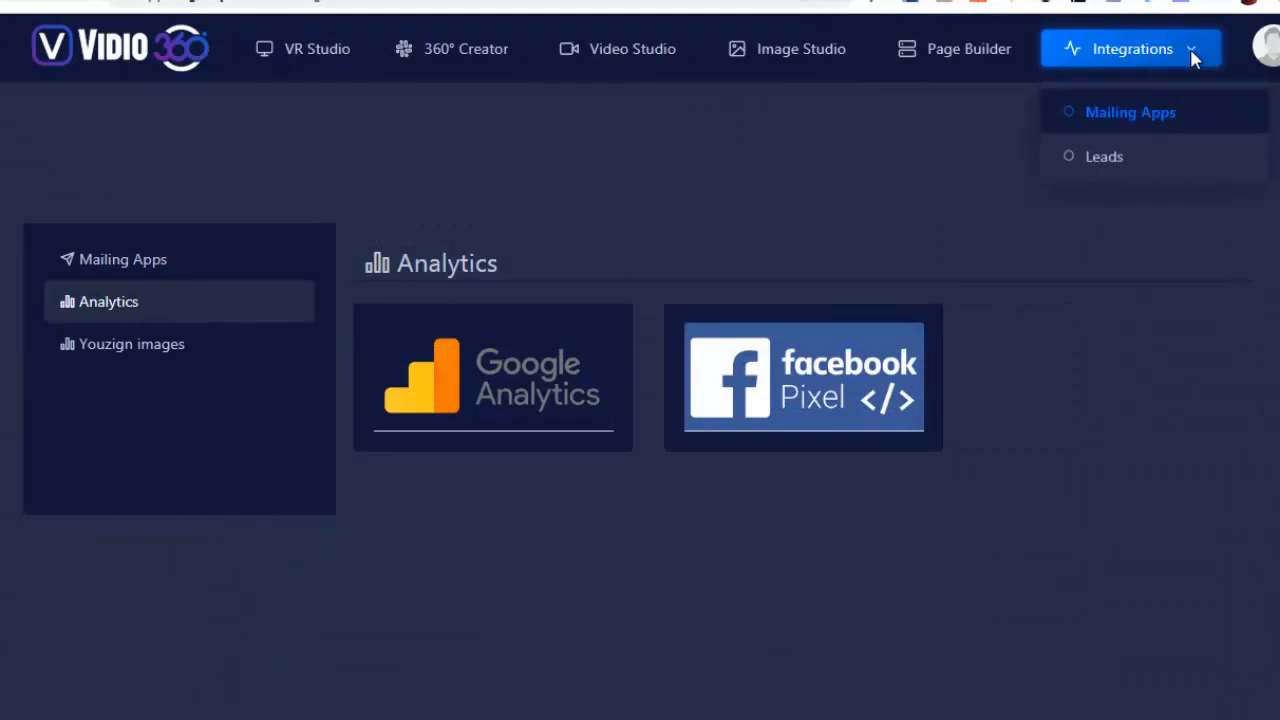
click(1118, 163)
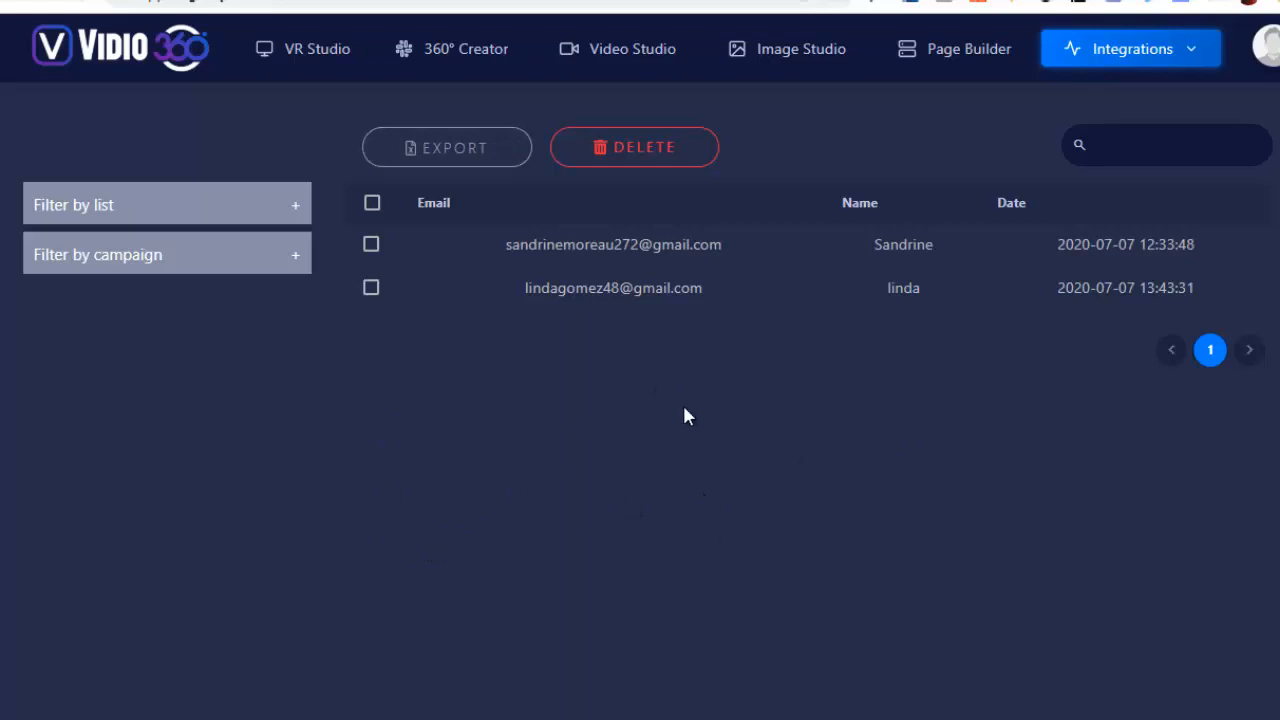
click(1162, 60)
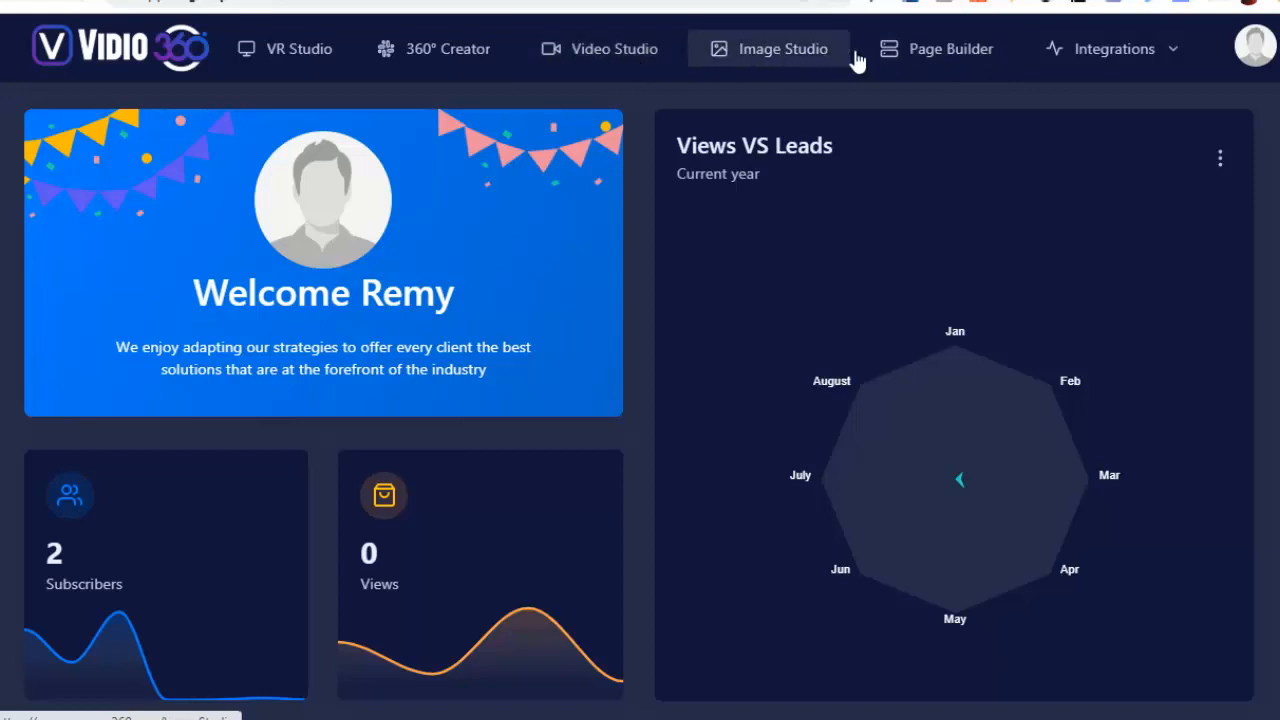
Start a new Video Studio campaign named restaurant, use restaurant.jpg from the images folder as its poster, and continue to the video selection
click(598, 60)
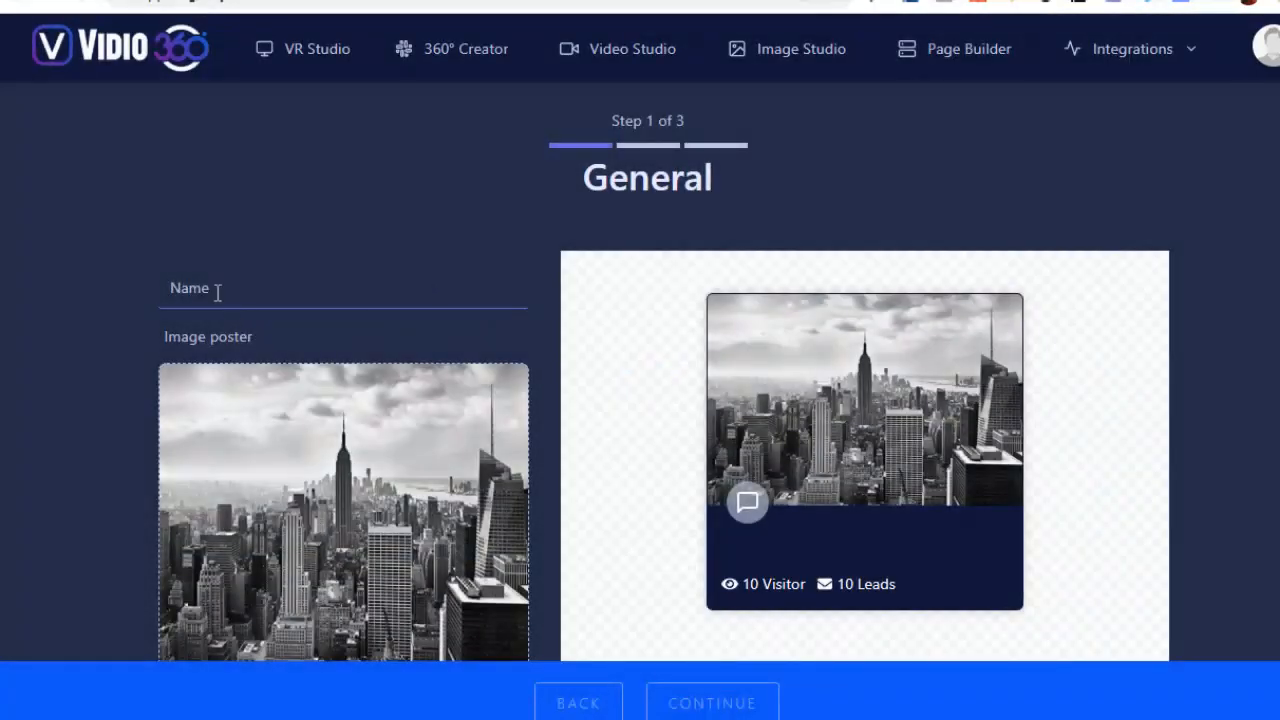
click(217, 291)
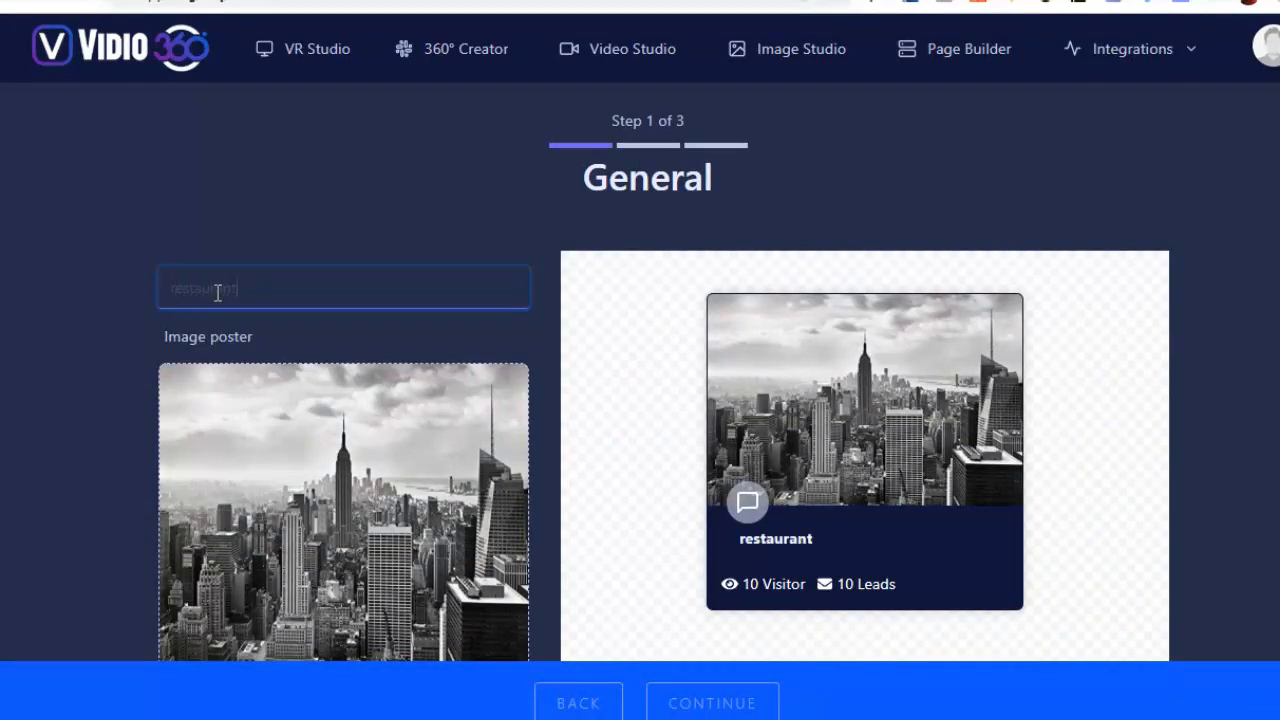
click(267, 324)
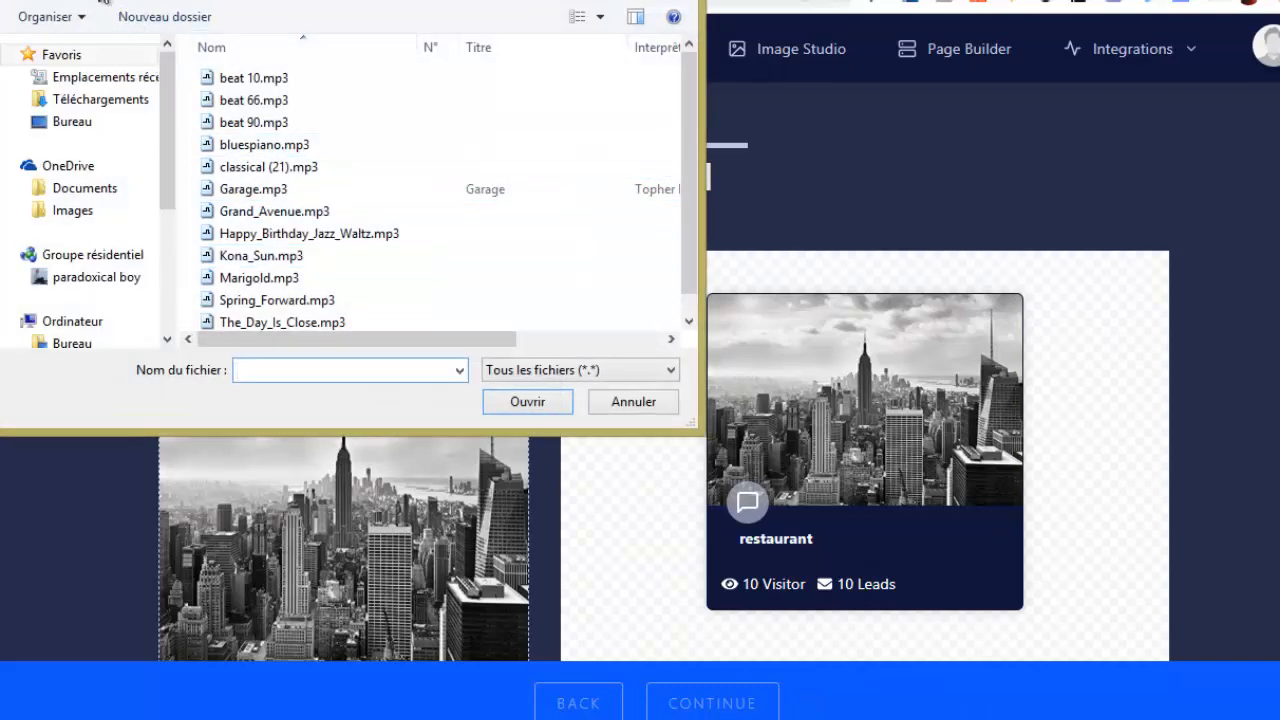
click(101, 1)
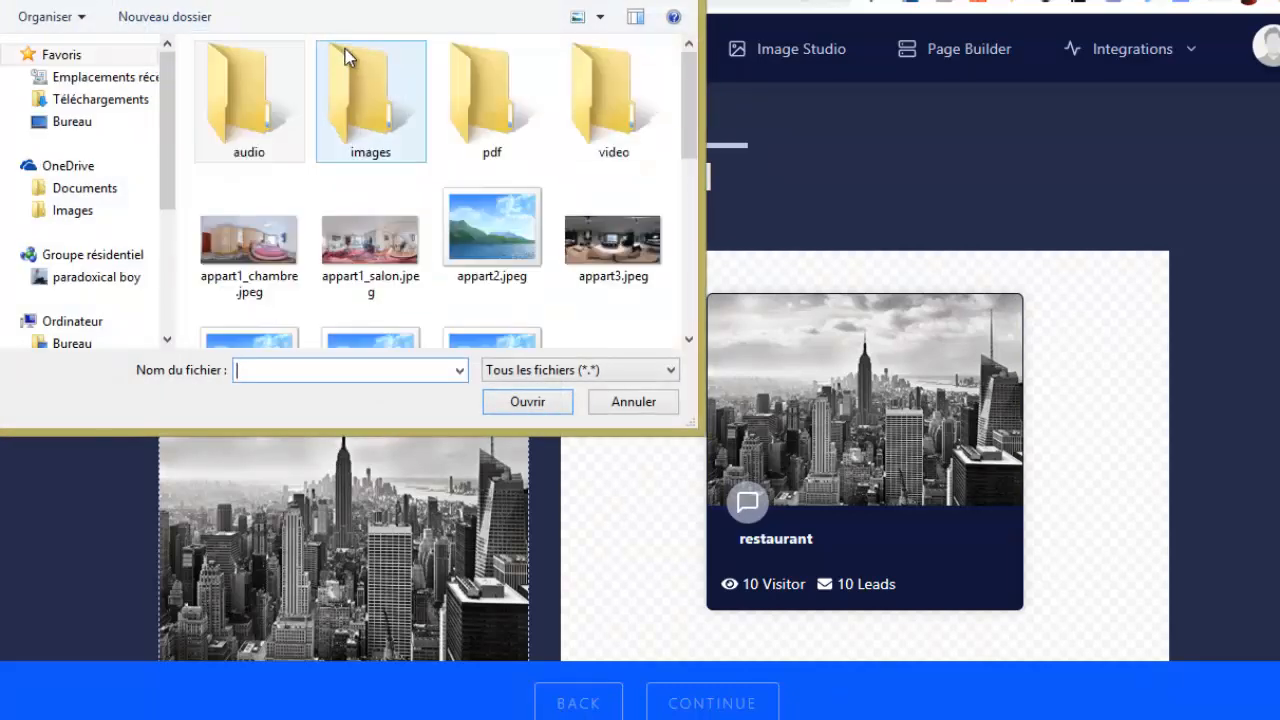
double_click(345, 58)
click(426, 145)
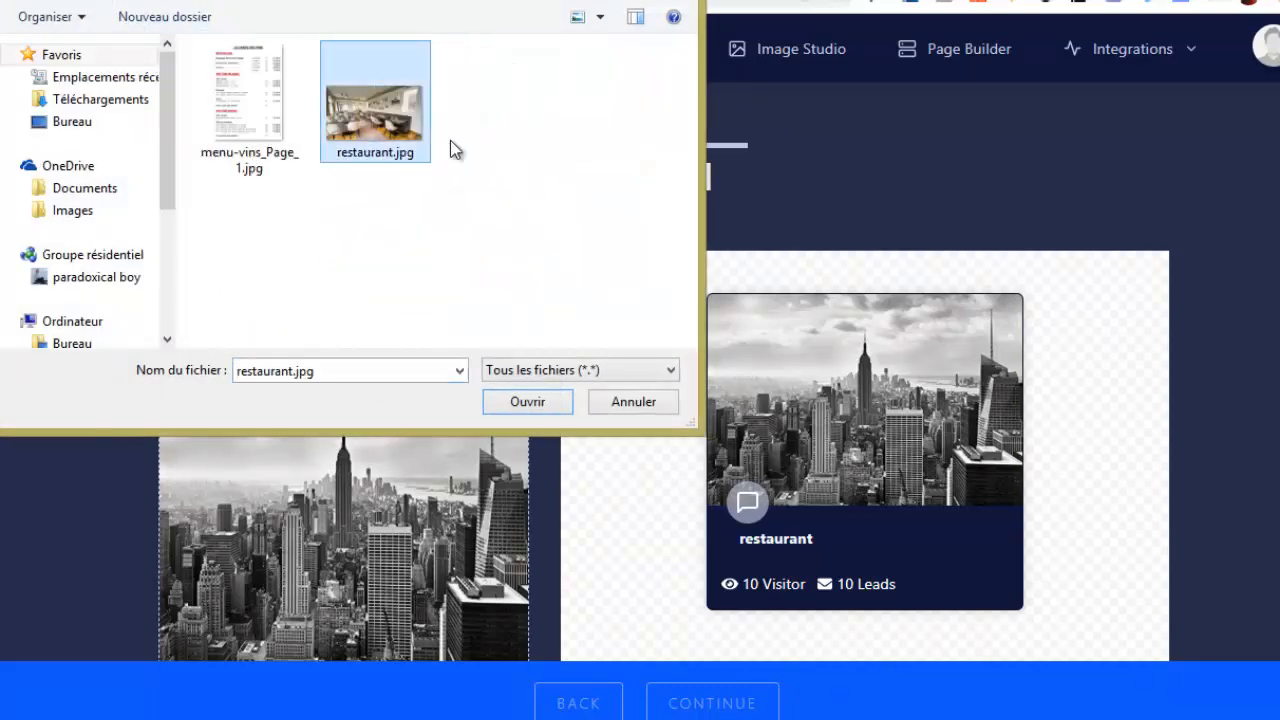
click(533, 409)
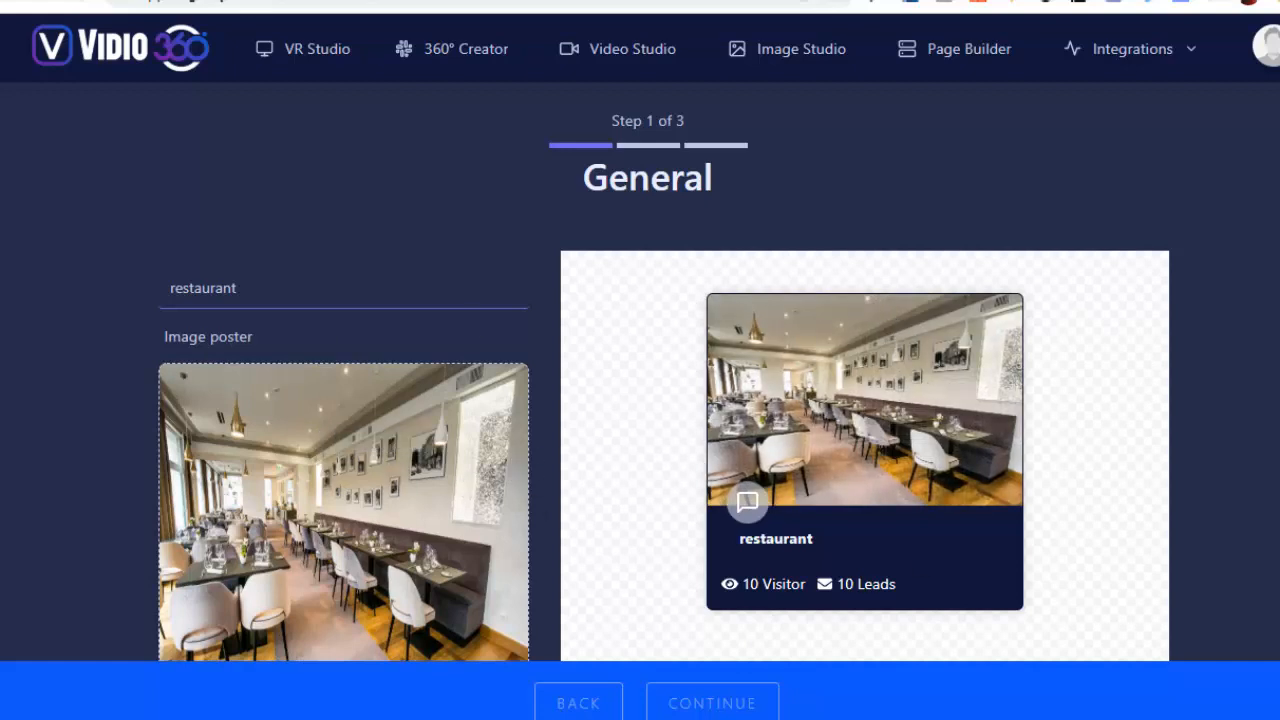
click(705, 699)
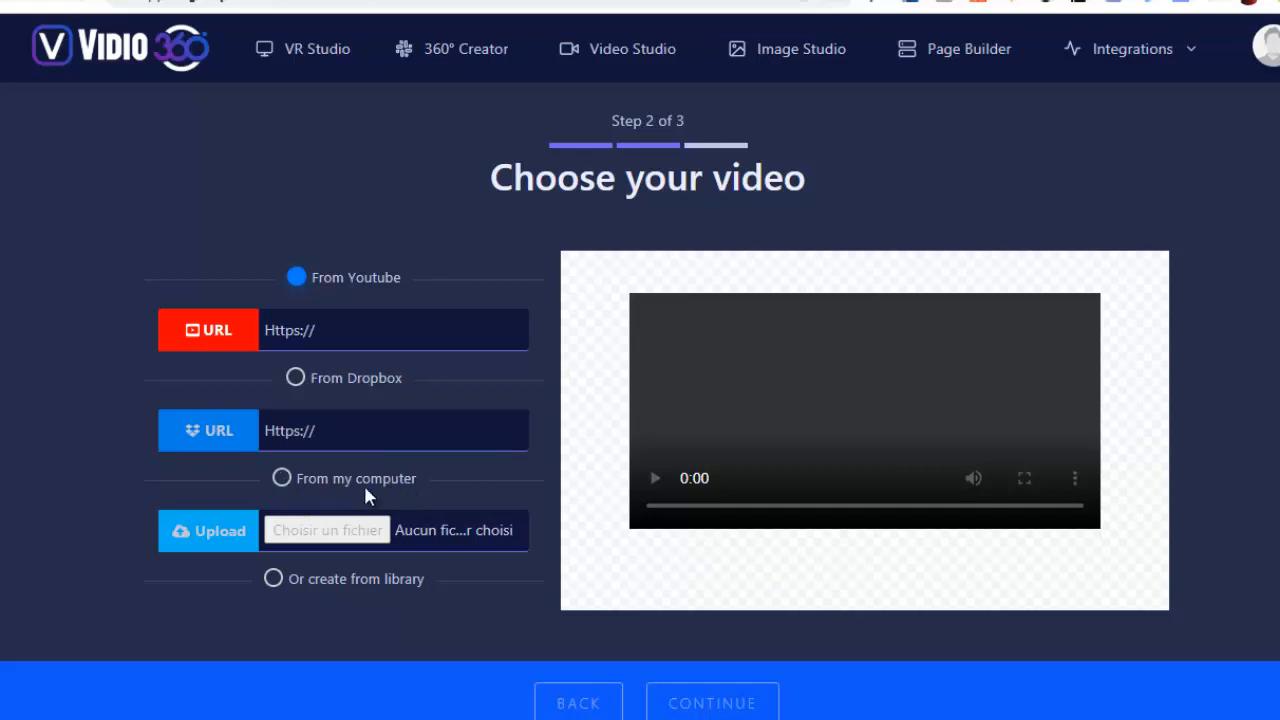
Choose restaurant.mp4 from the computer's video folder as the campaign video and continue to the editor
click(281, 479)
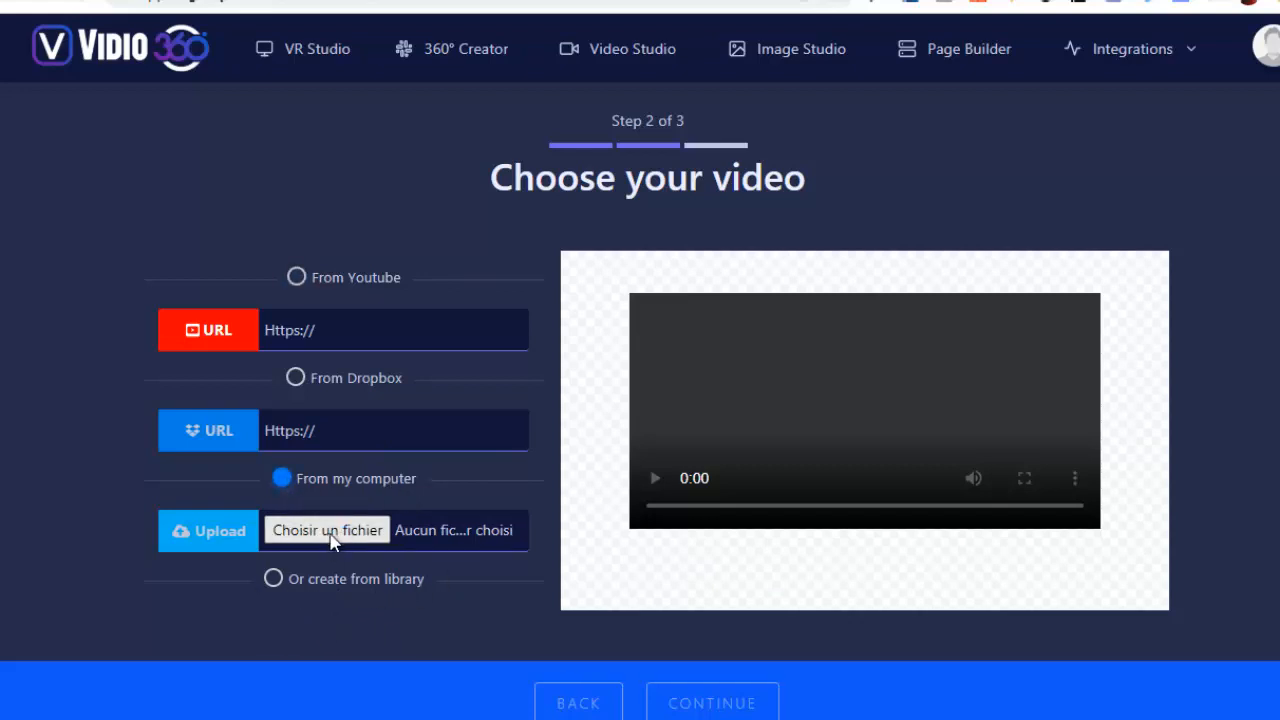
click(427, 537)
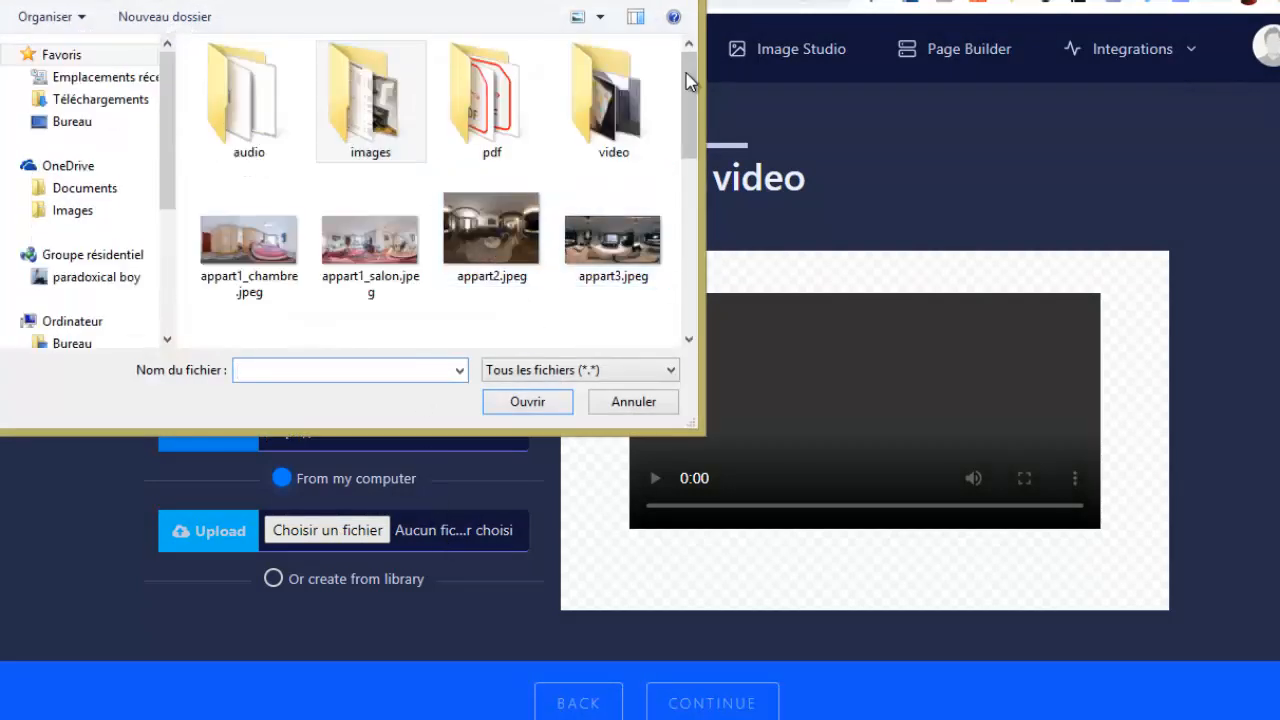
double_click(641, 104)
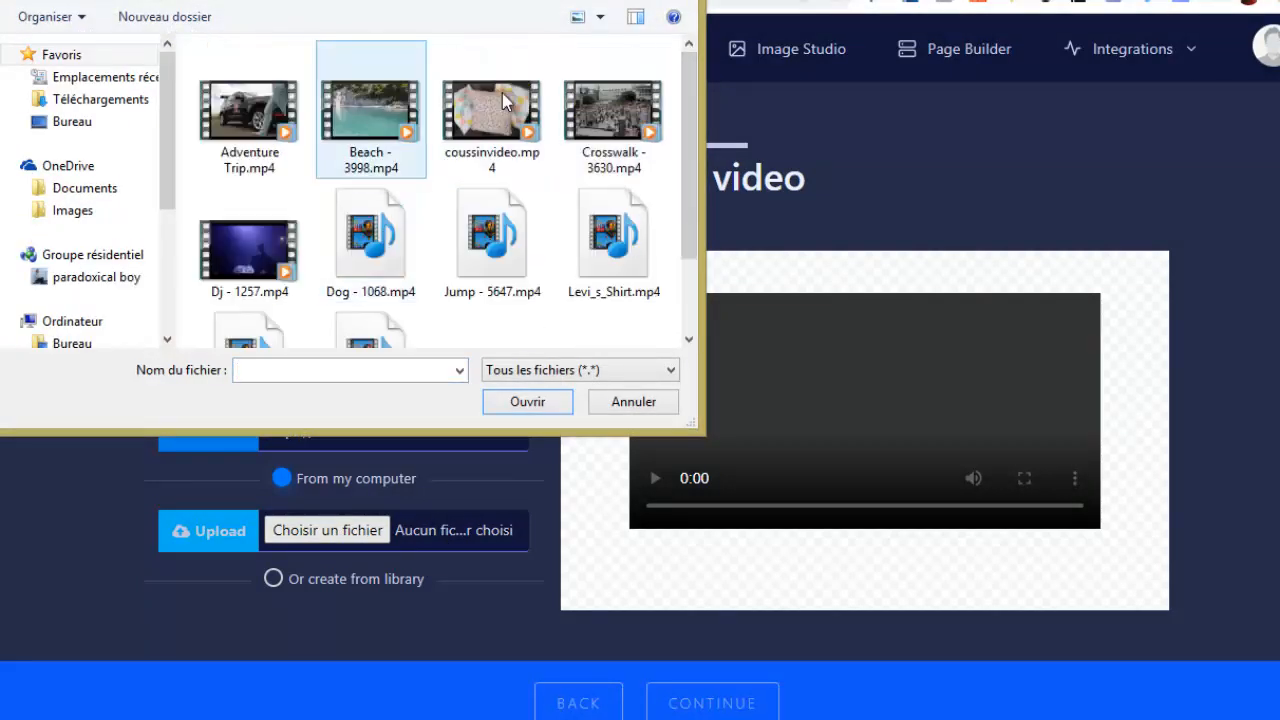
scroll(690, 78, down, 3)
click(370, 265)
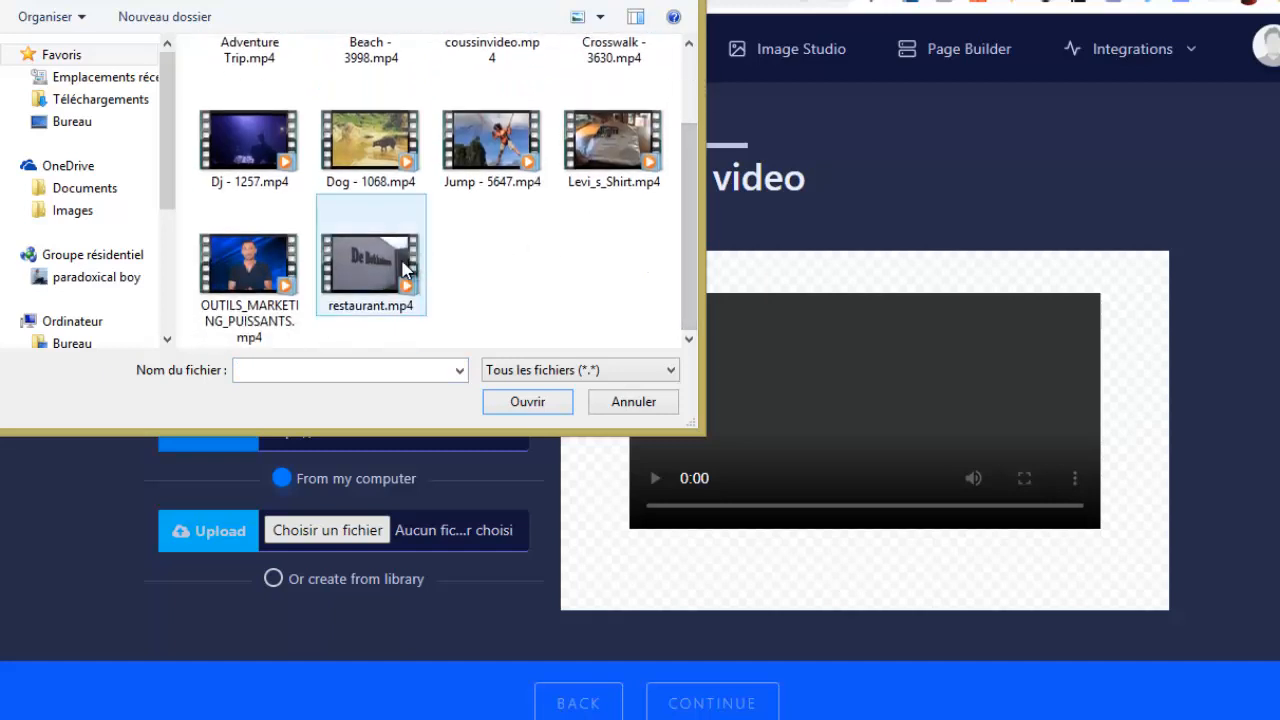
click(555, 406)
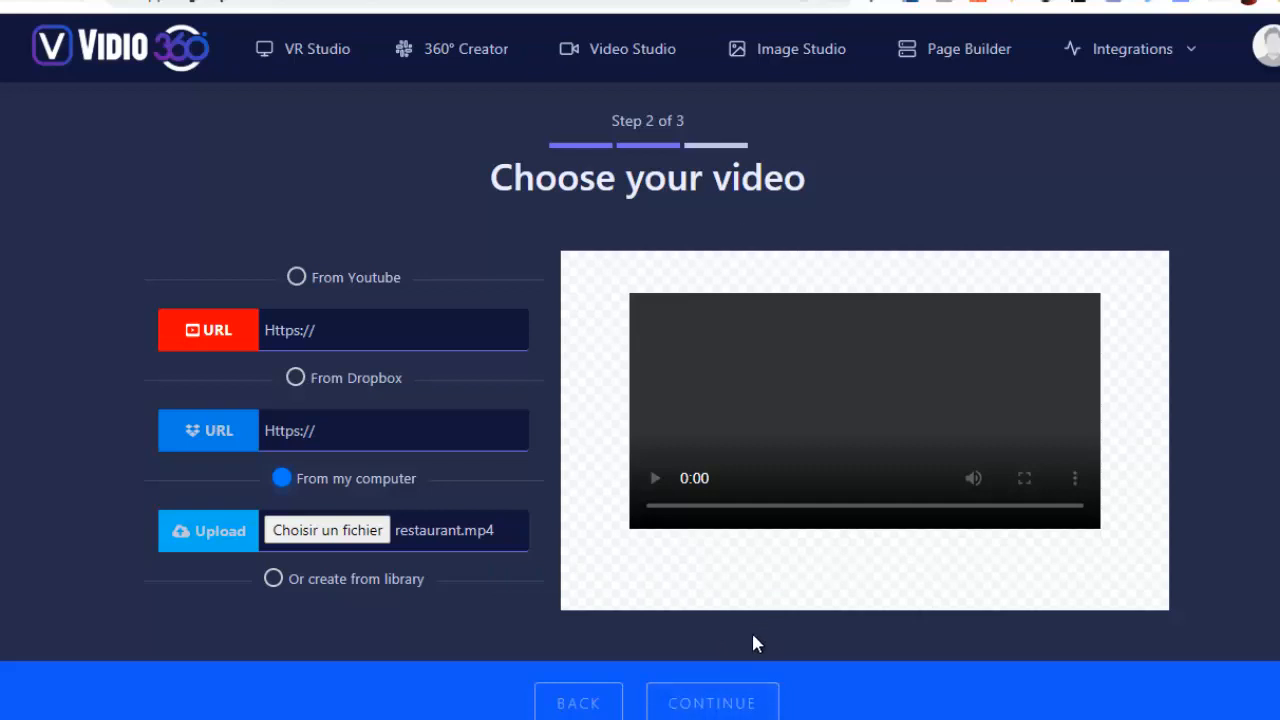
click(720, 705)
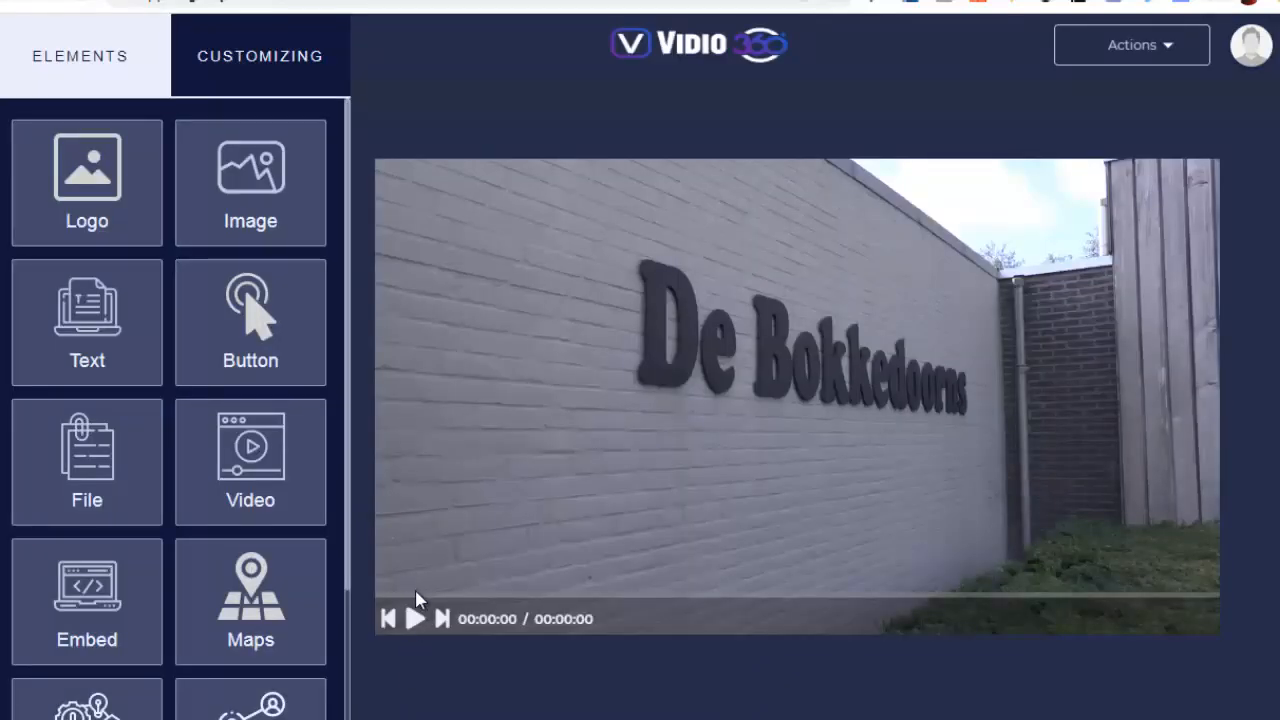
Look through the available interactive elements, then play the restaurant video and pause it at 00:00:06
click(415, 618)
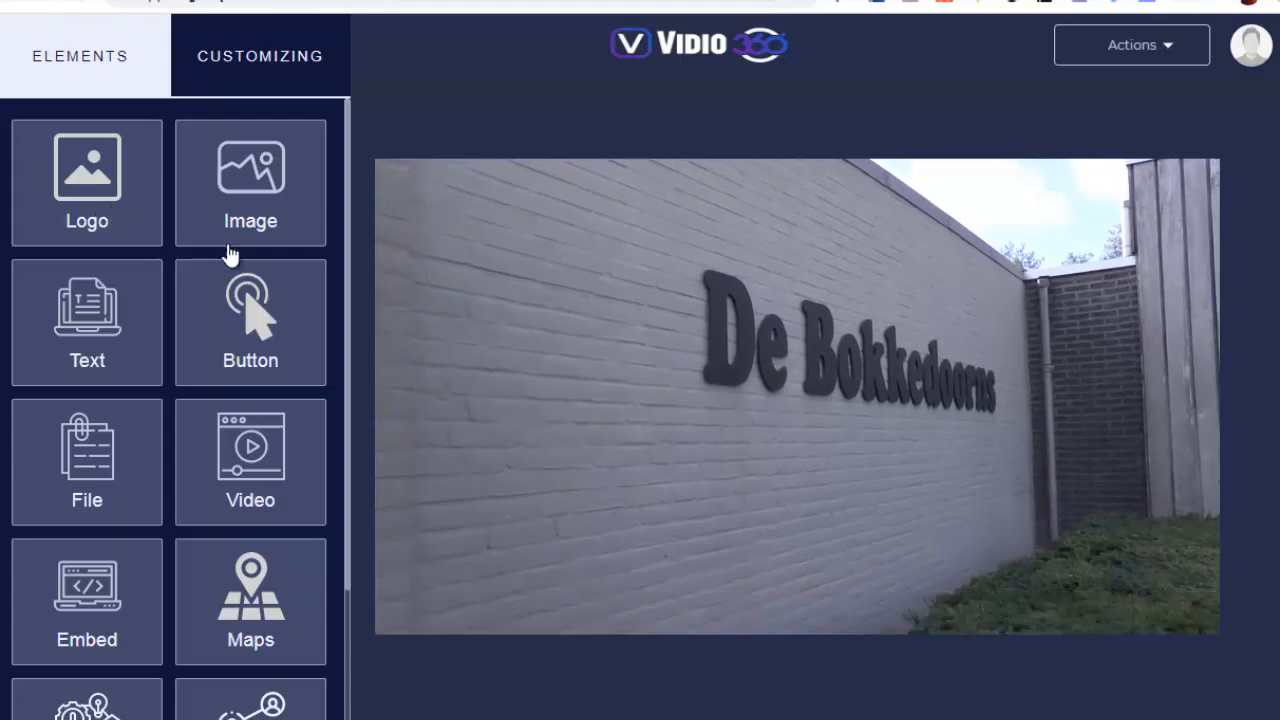
scroll(215, 450, down, 3)
scroll(165, 455, up, 3)
scroll(253, 437, down, 1)
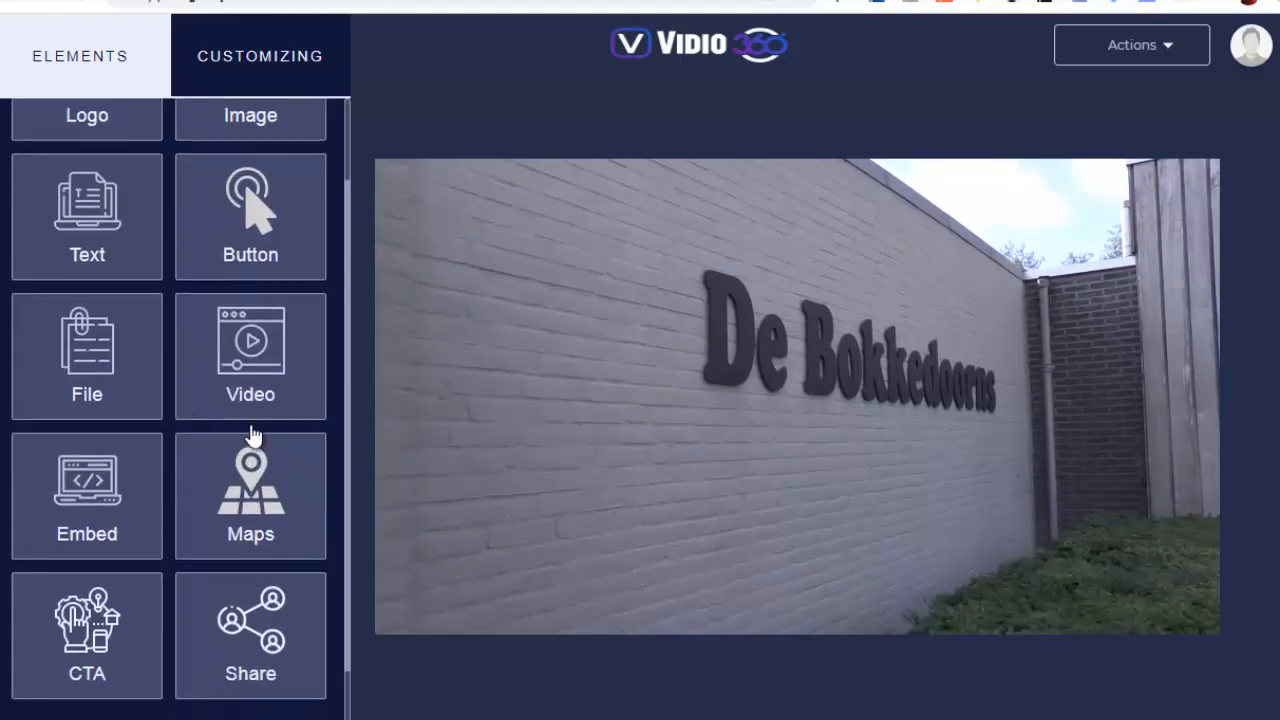
click(416, 620)
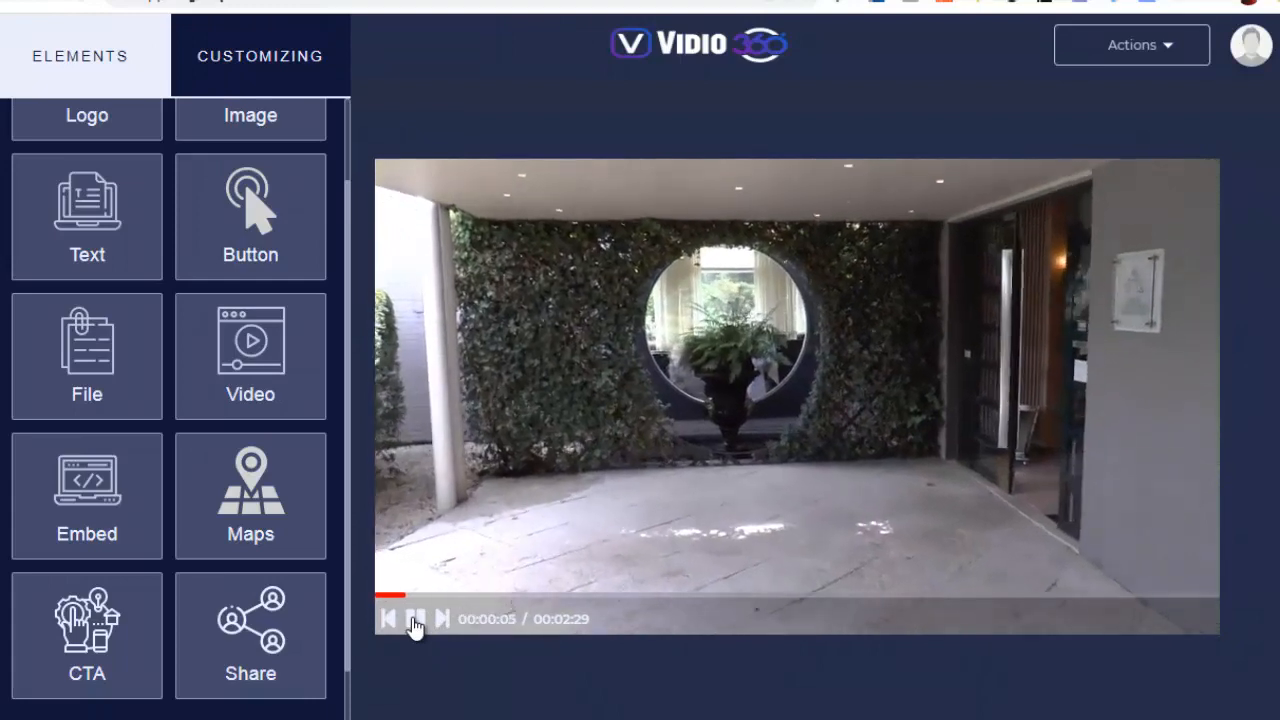
click(415, 620)
Add a button to the paused frame, place it over the round window, and set its transition to Bounce
scroll(219, 283, up, 1)
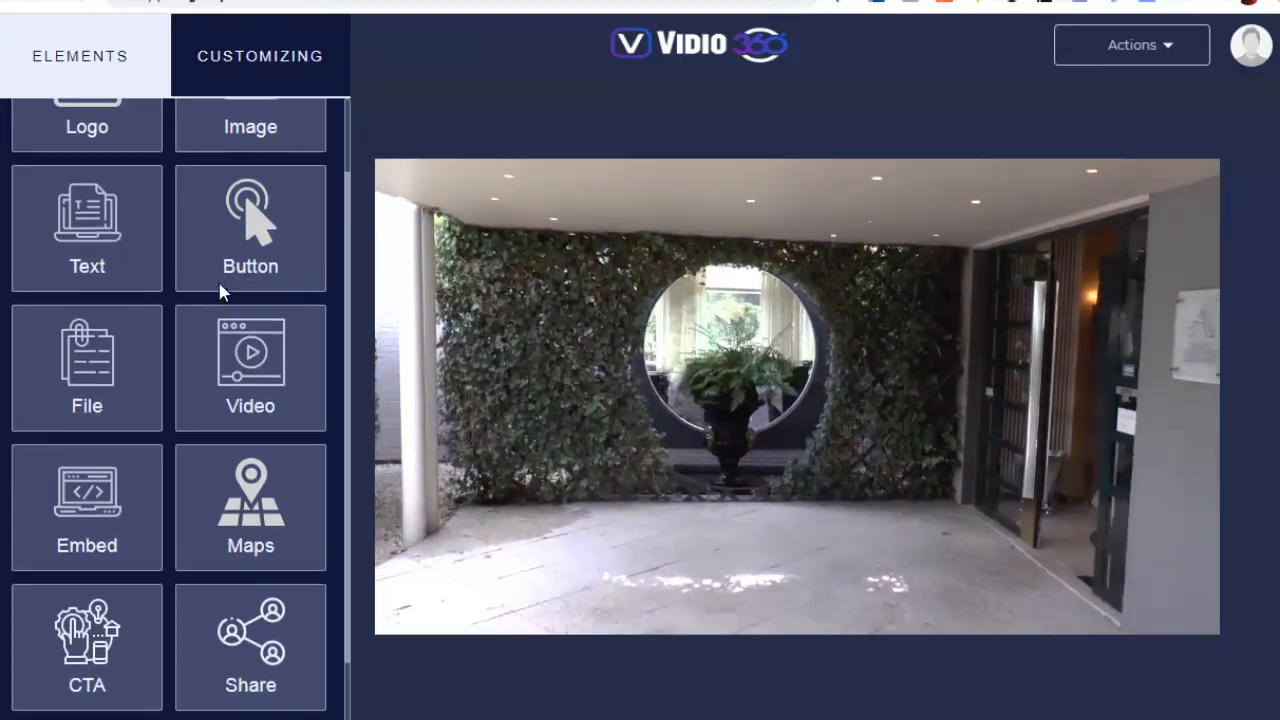
click(242, 308)
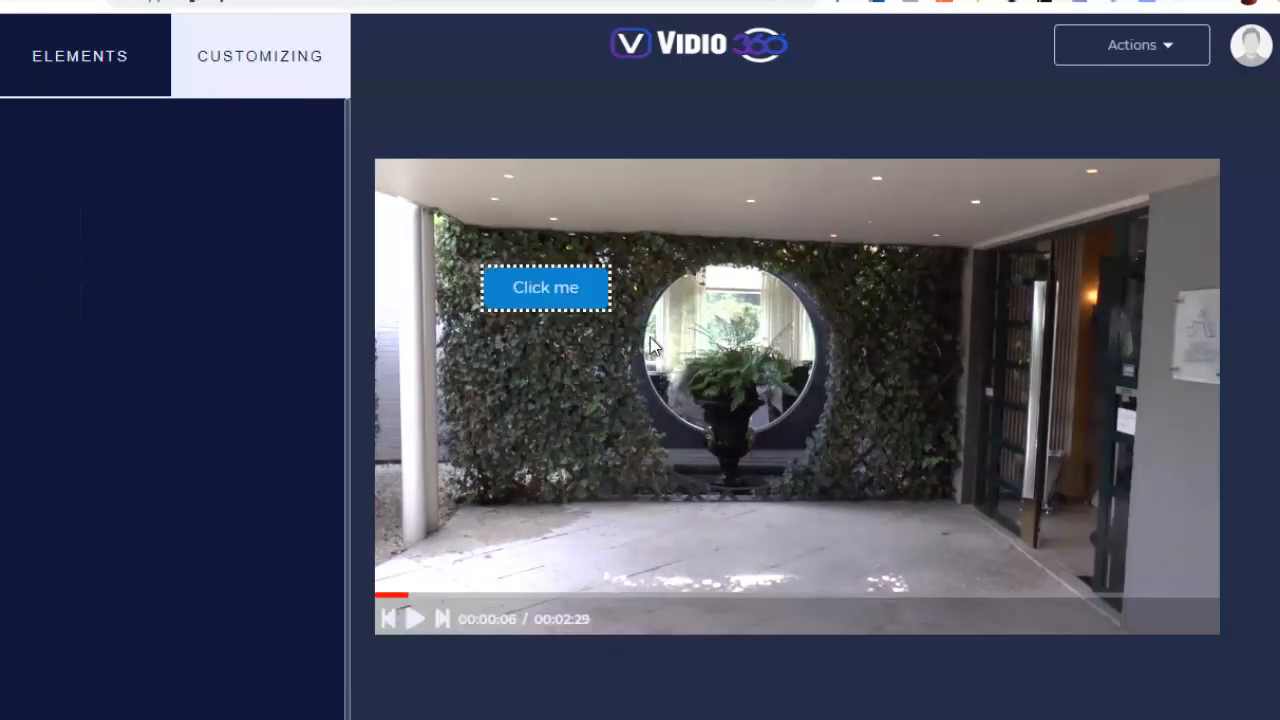
drag(546, 297, 760, 382)
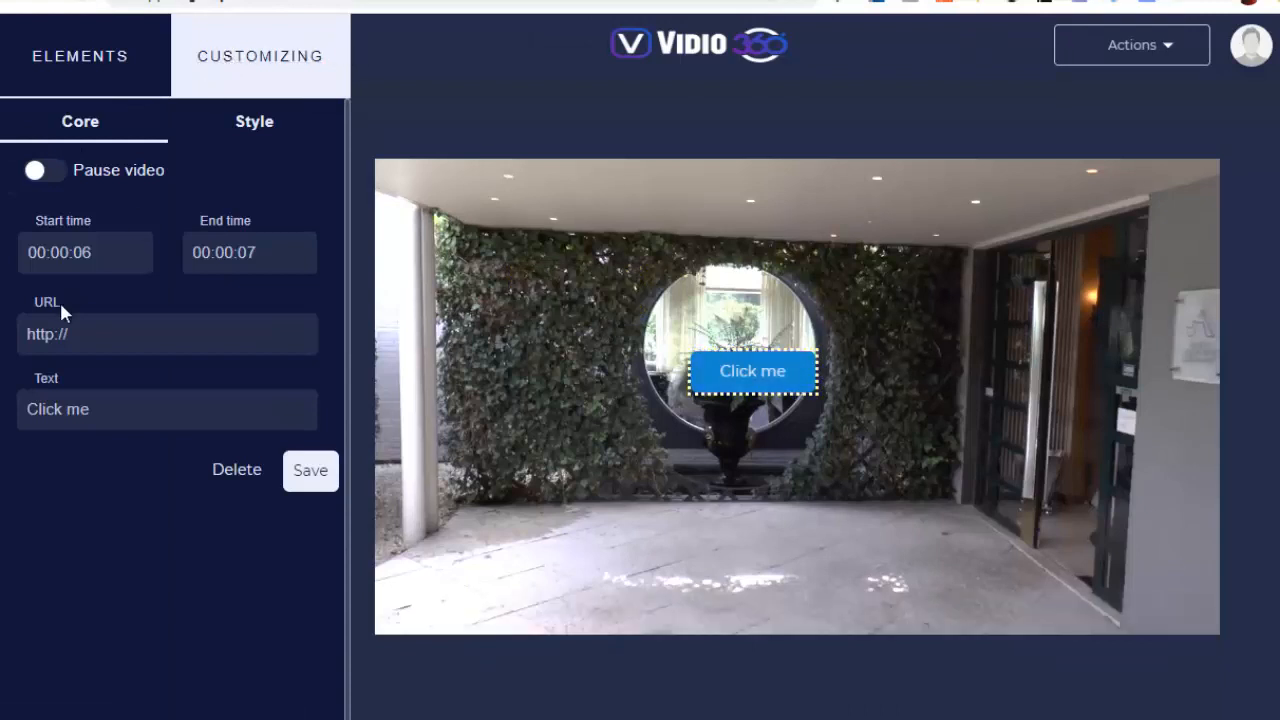
click(253, 123)
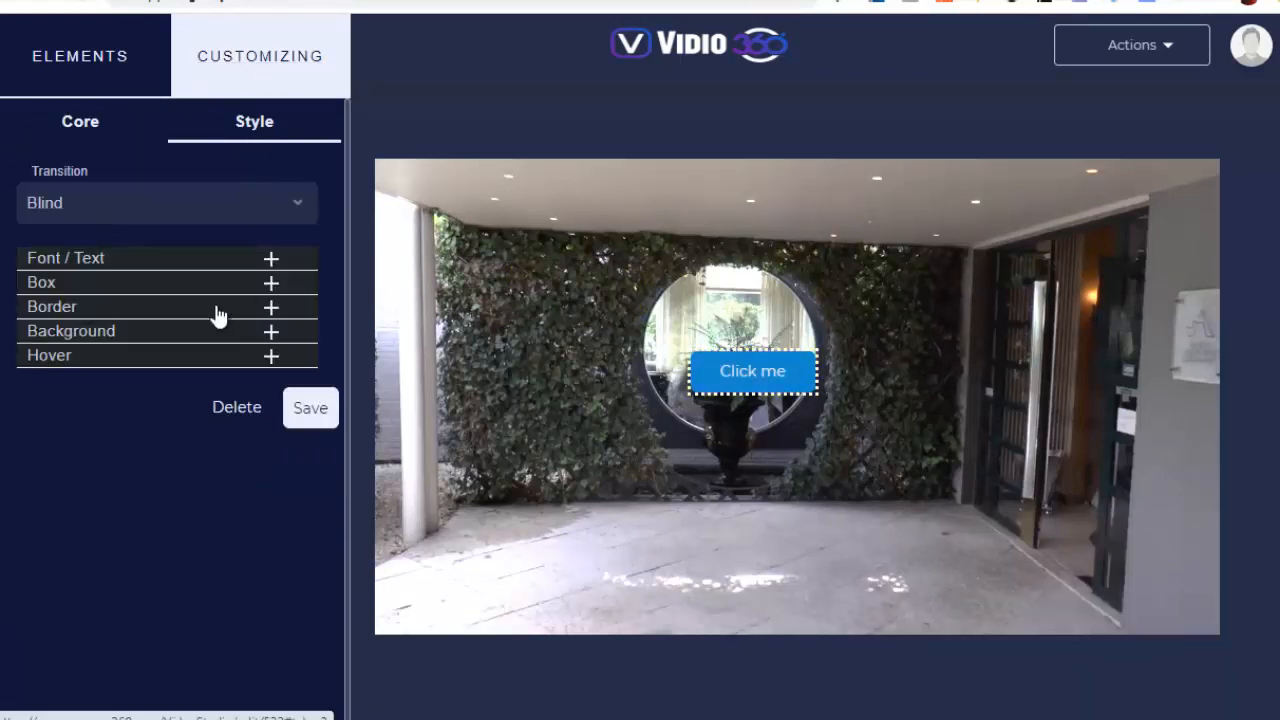
click(273, 228)
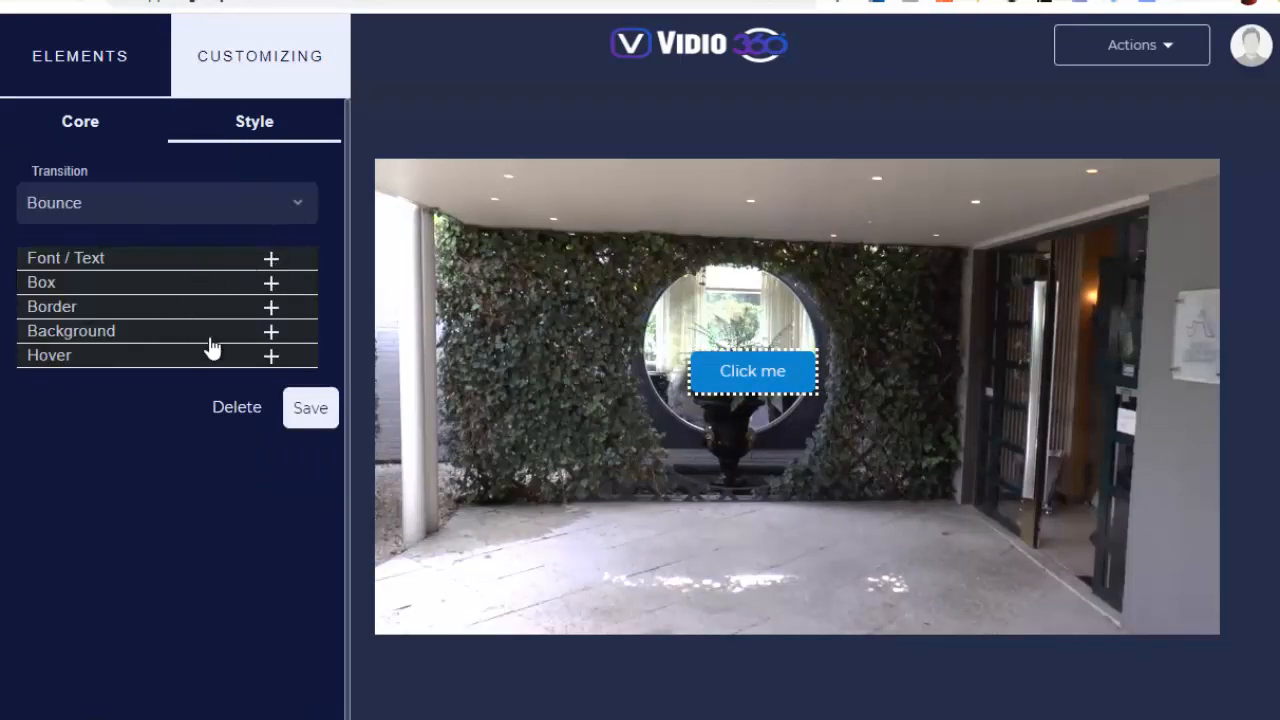
click(87, 135)
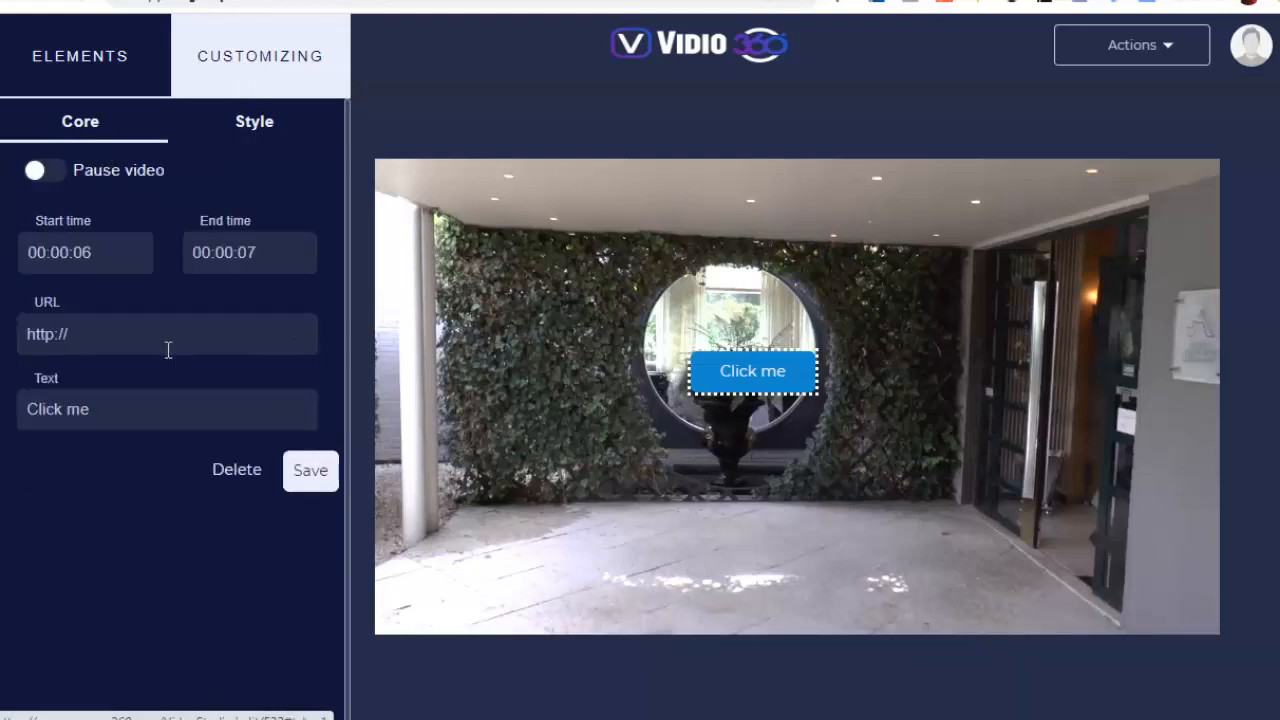
click(133, 334)
drag(133, 334, 17, 340)
text(https://www.bokkedoorns.nl/en/)
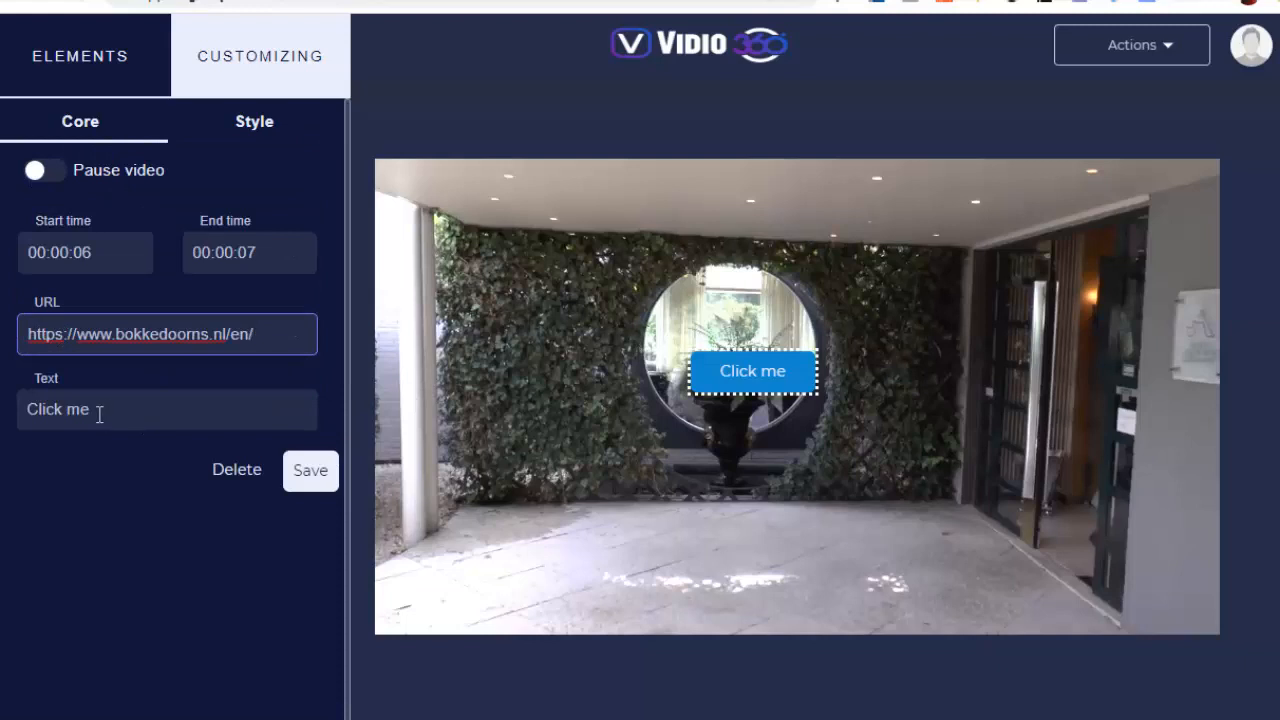
drag(99, 414, 20, 409)
text(Reserve)
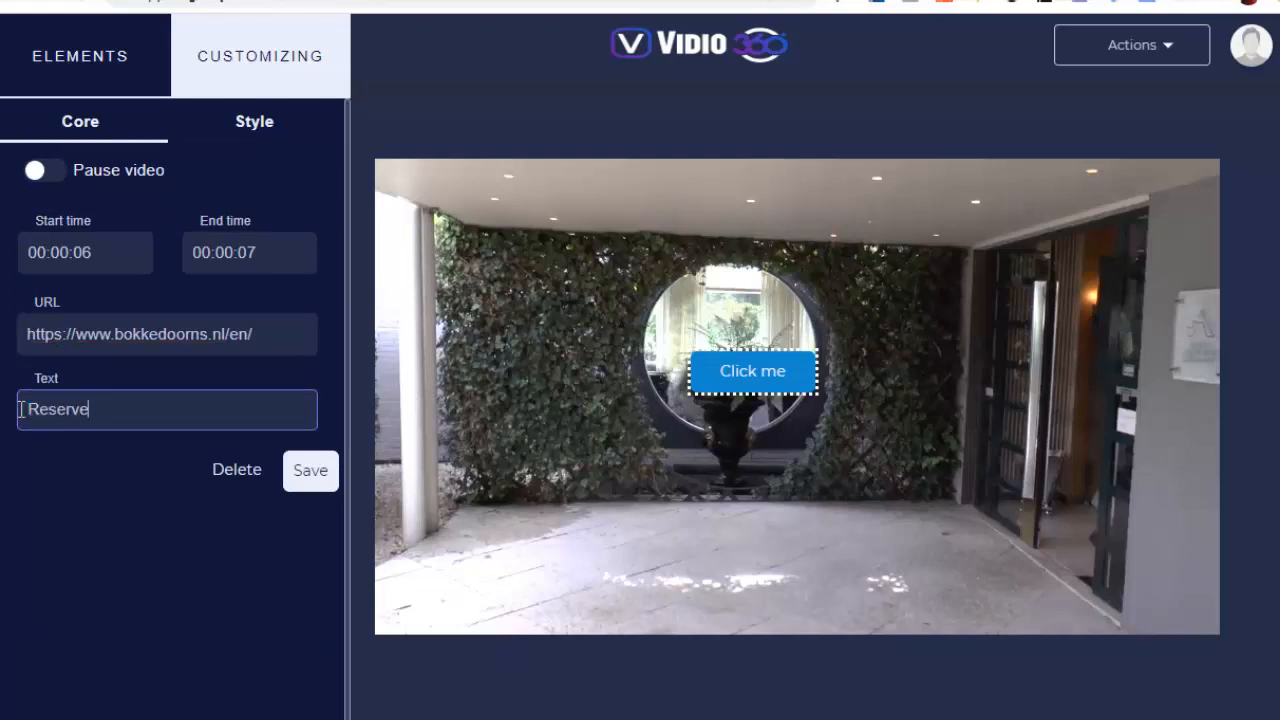
text(z !)
Open the button's font and text style settings, save the element, and move the button to the upper part of the round window
click(254, 130)
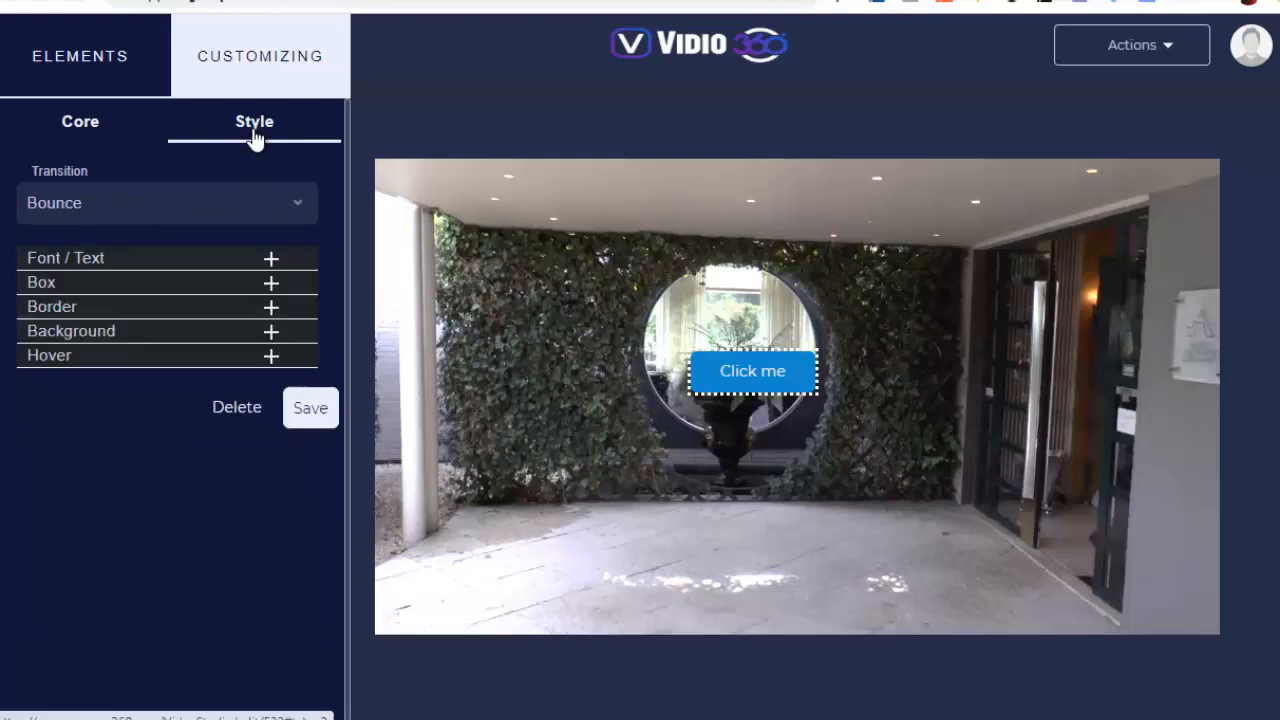
click(270, 262)
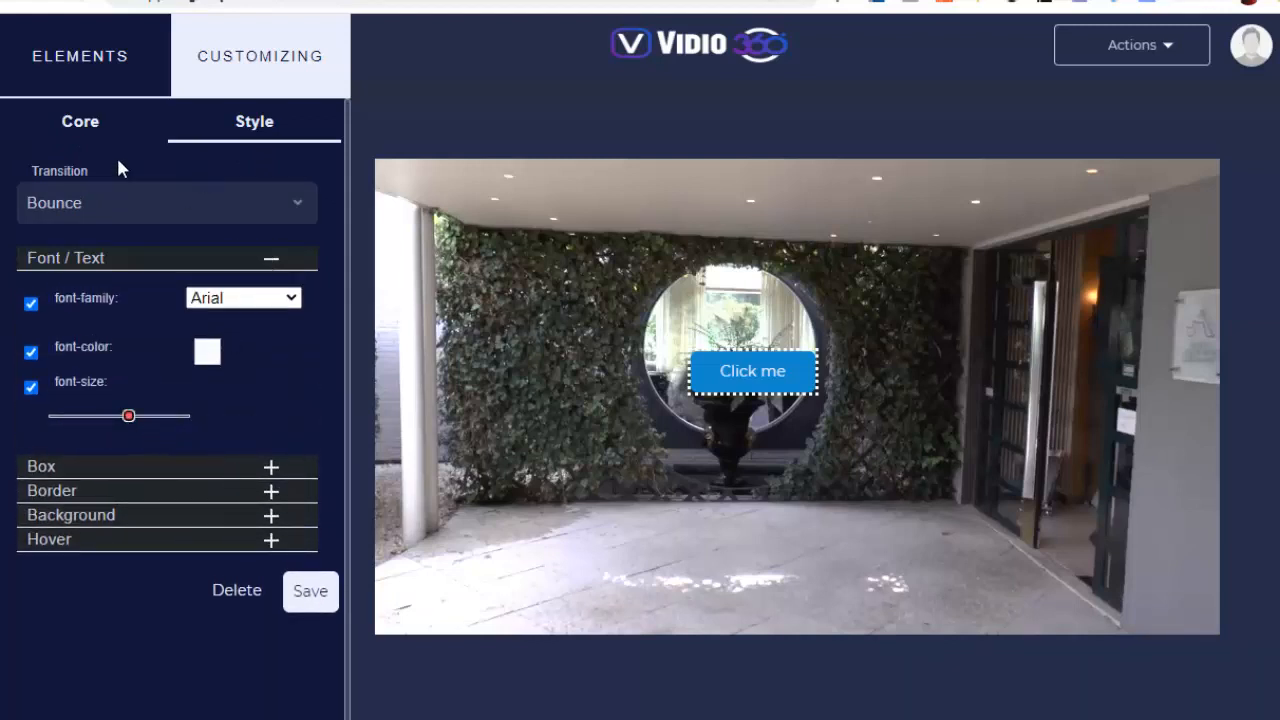
click(309, 598)
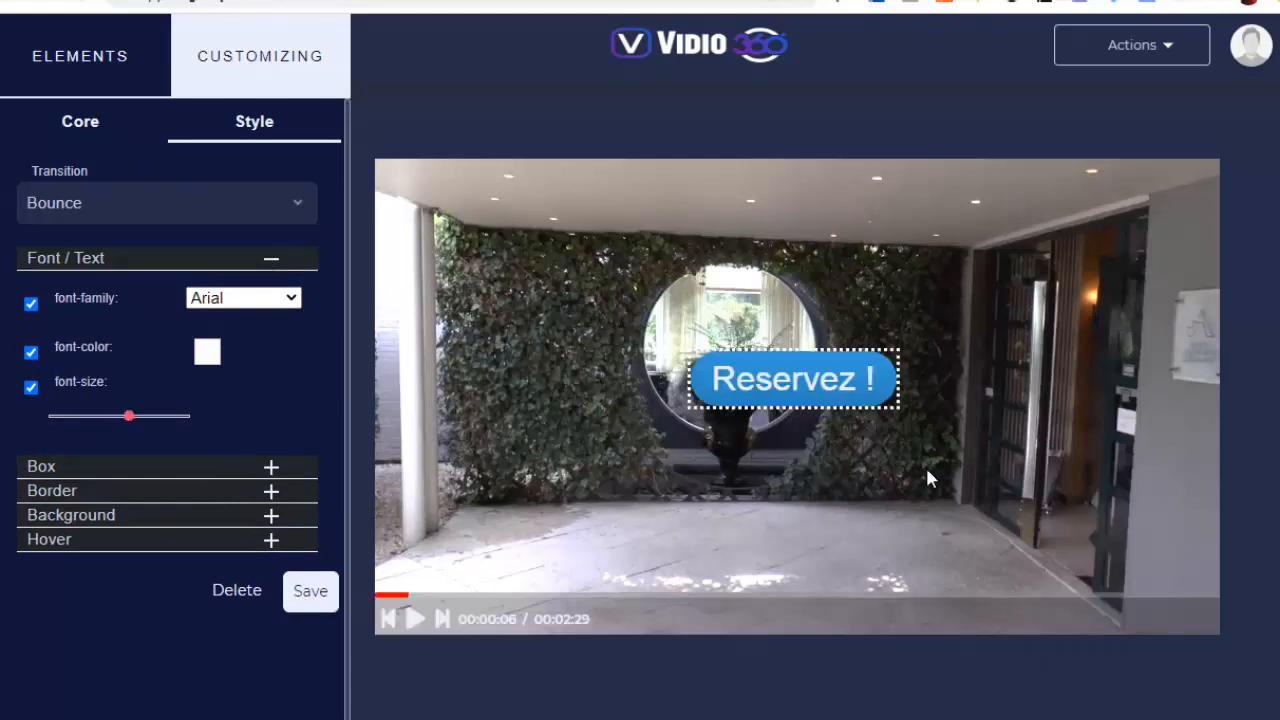
drag(832, 384, 773, 322)
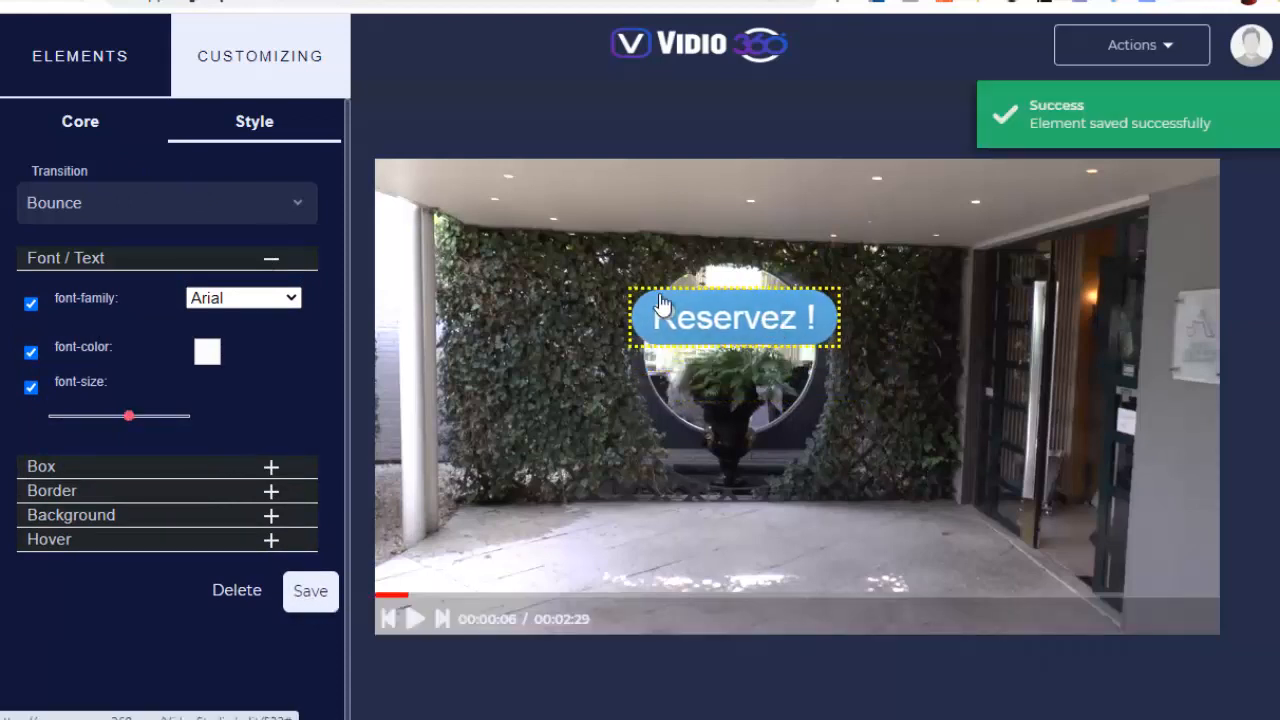
Set the reservation button's end time to 00:00:10 and save the element
click(83, 126)
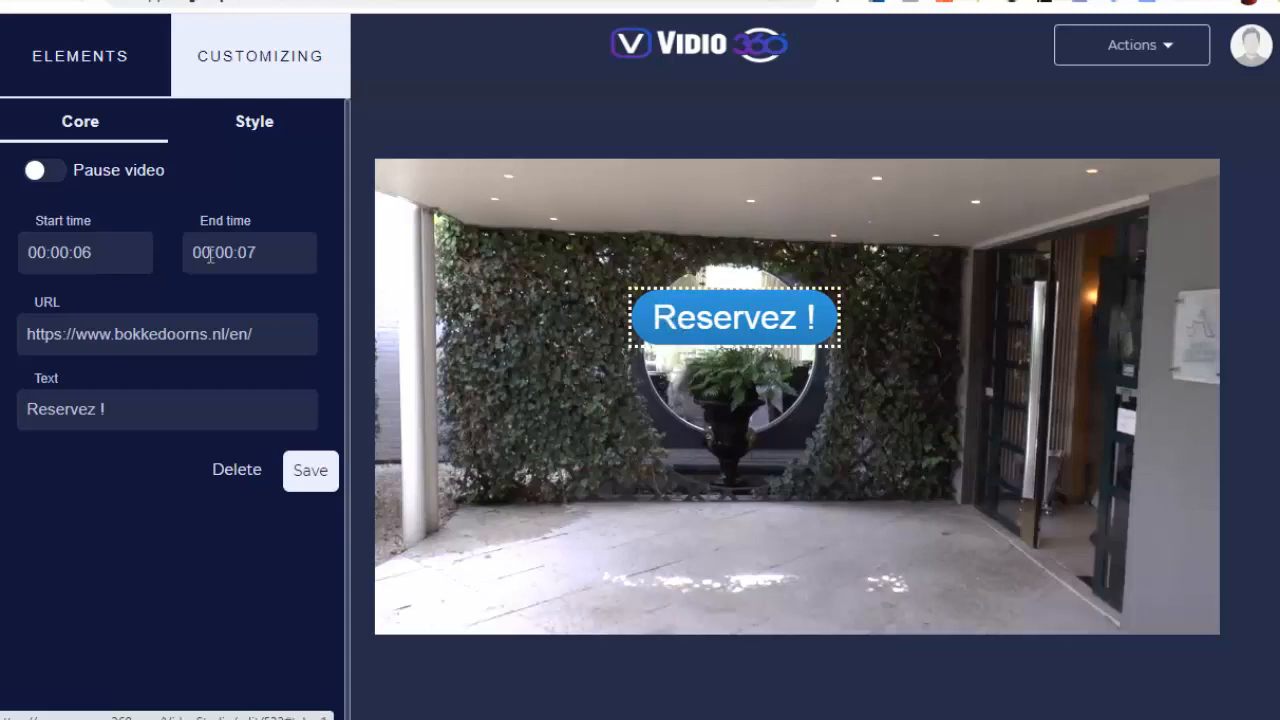
click(267, 254)
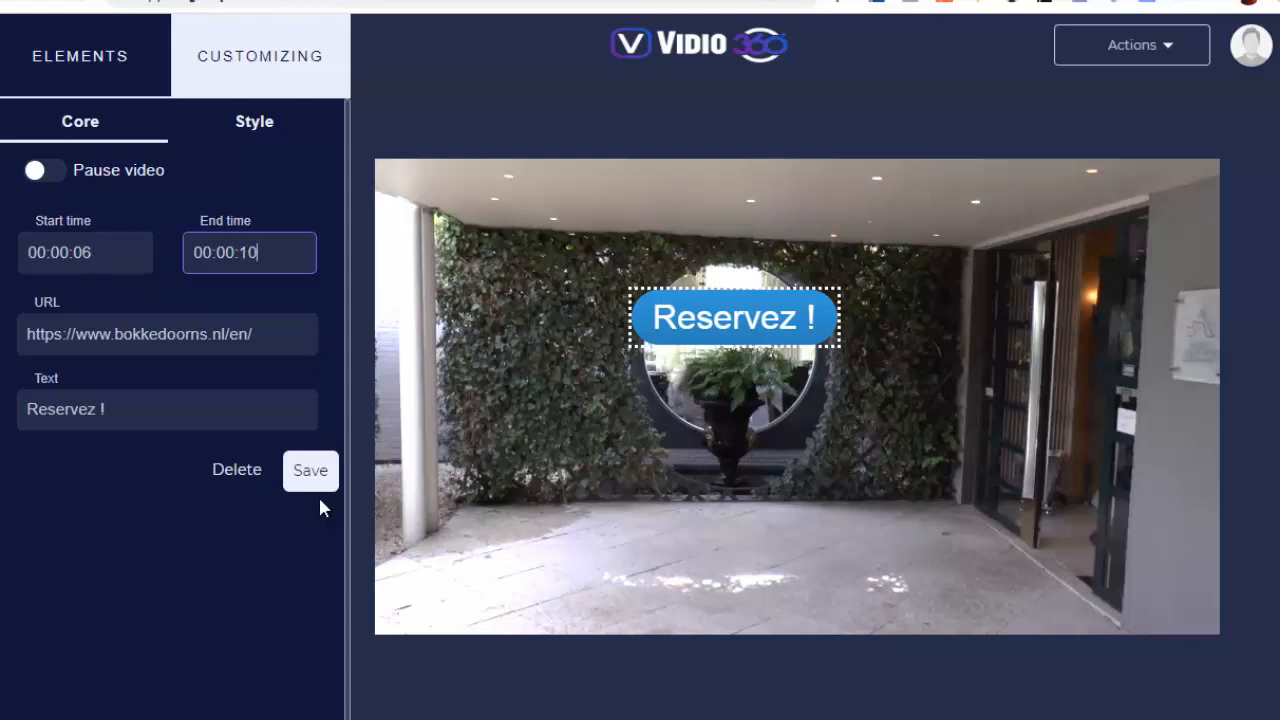
click(307, 468)
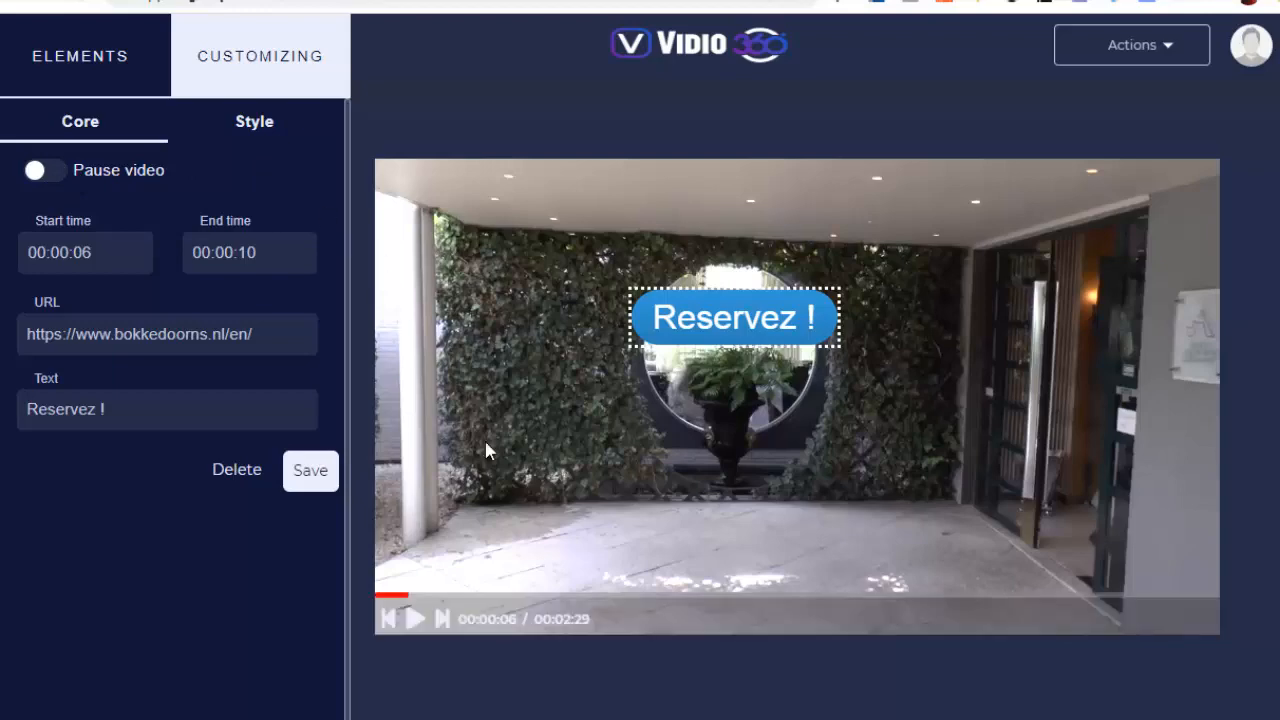
Play the video on to 00:00:13, pause it there, and add a Share element to the frame
click(417, 621)
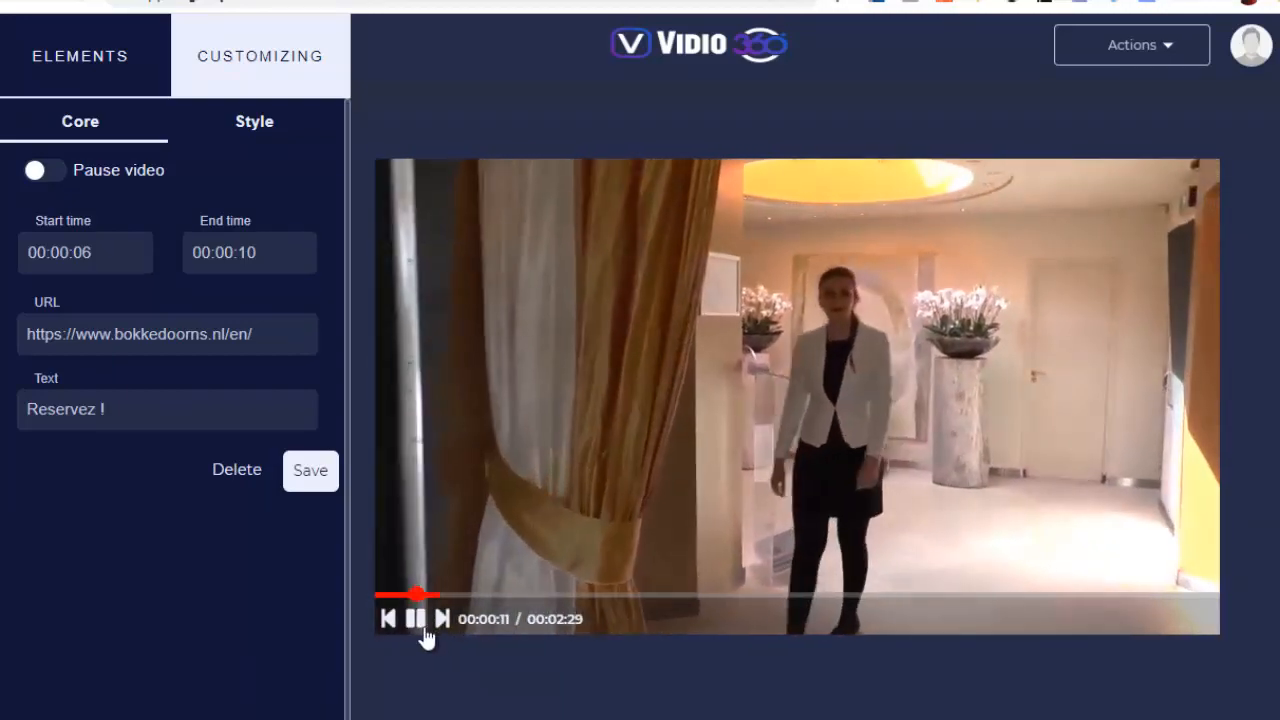
click(416, 618)
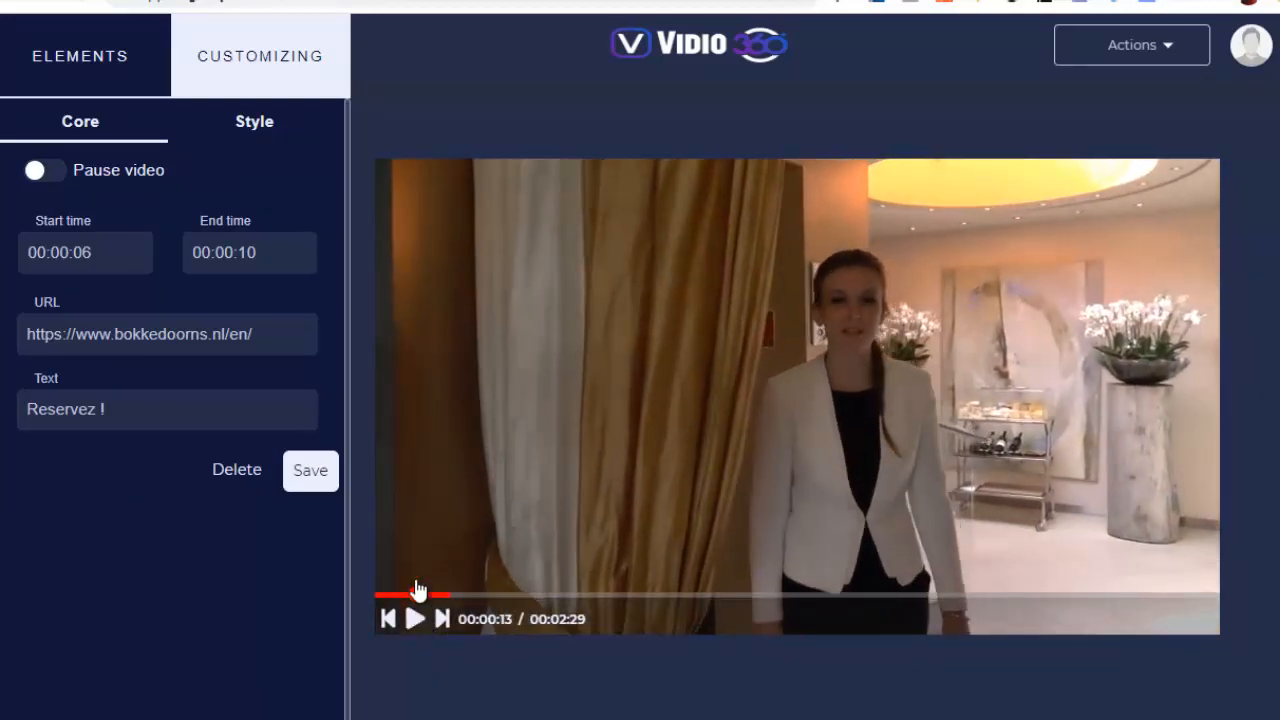
click(57, 46)
scroll(198, 340, down, 2)
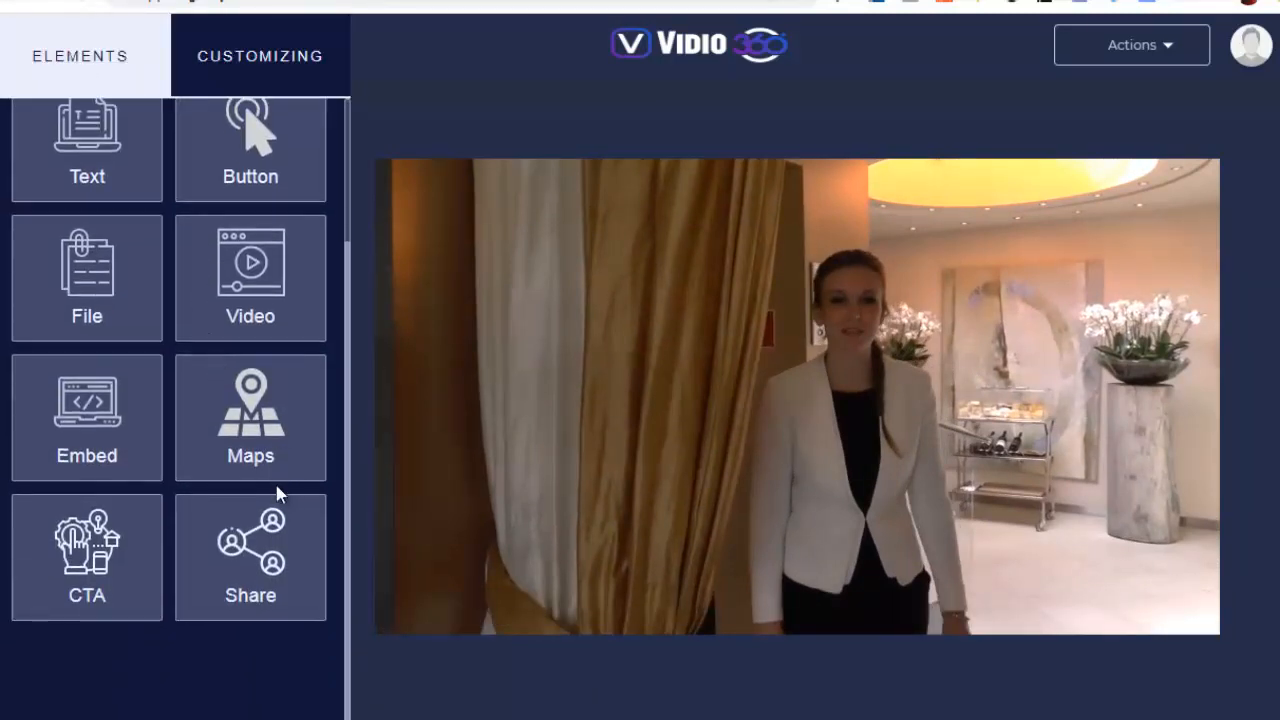
click(250, 575)
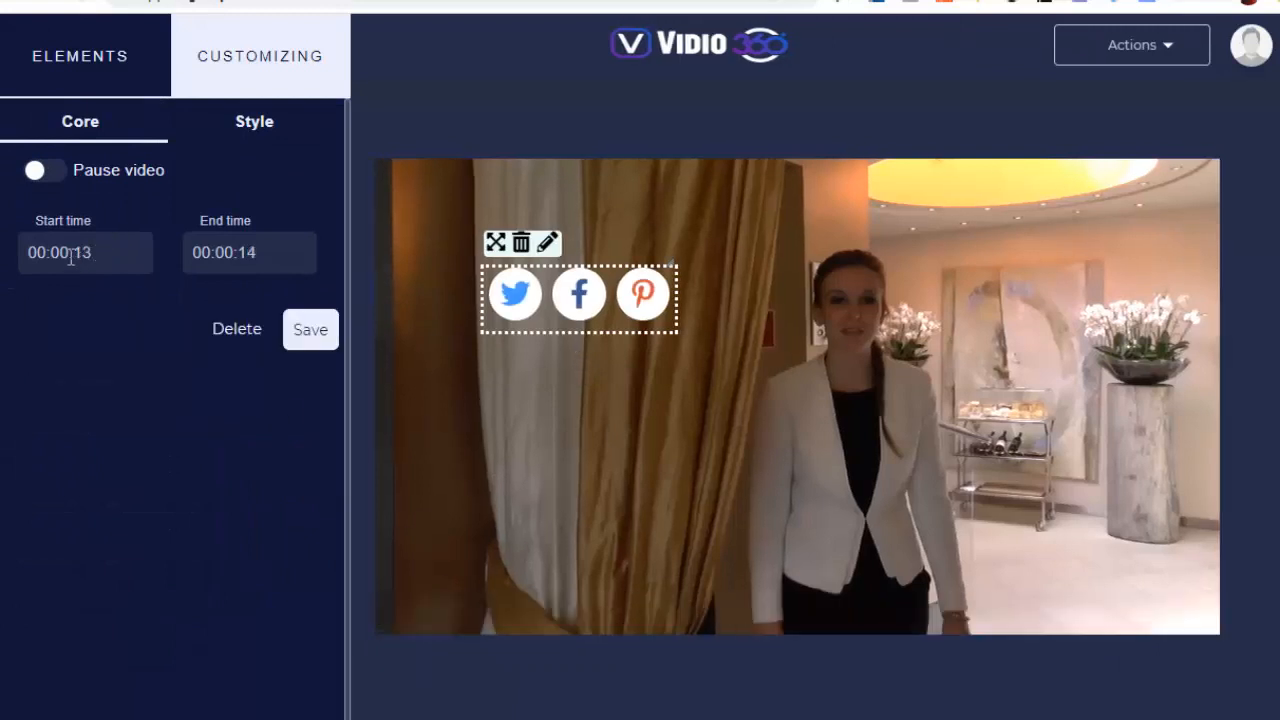
Set the share element to end at 00:00:18 and pause the video, move it slightly higher on the curtain, and save it
double_click(251, 253)
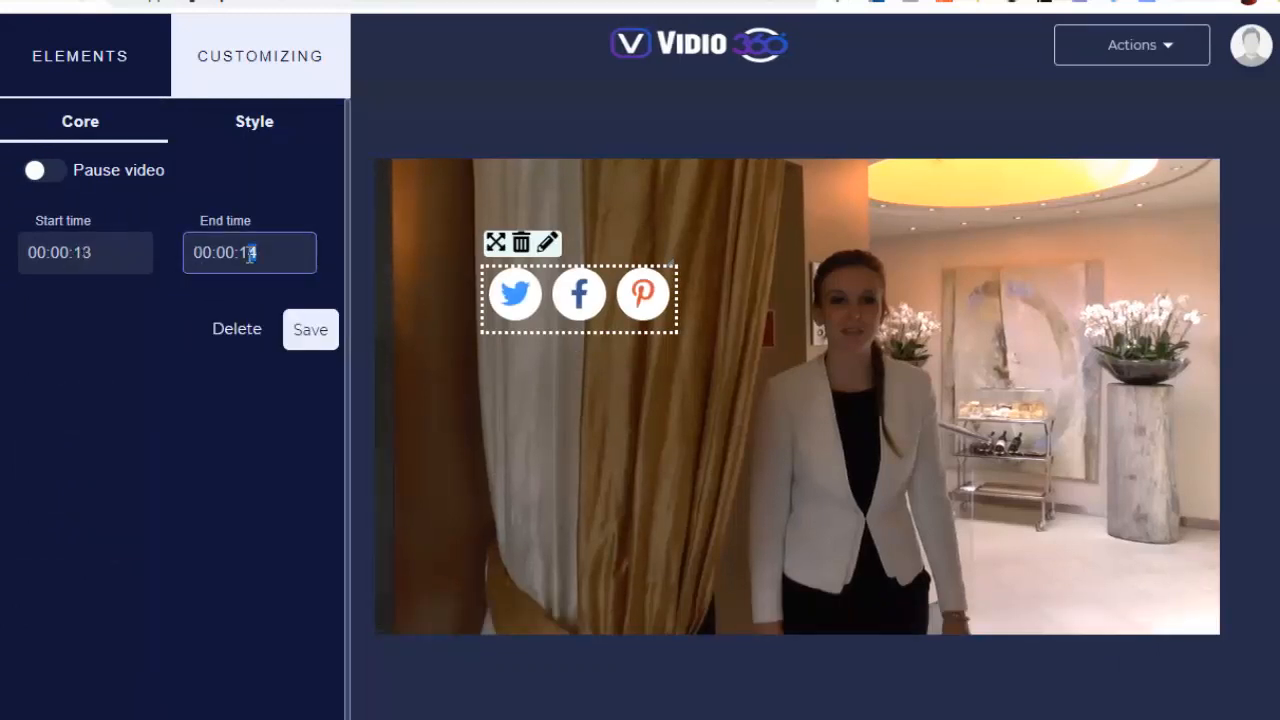
click(105, 170)
drag(577, 292, 576, 256)
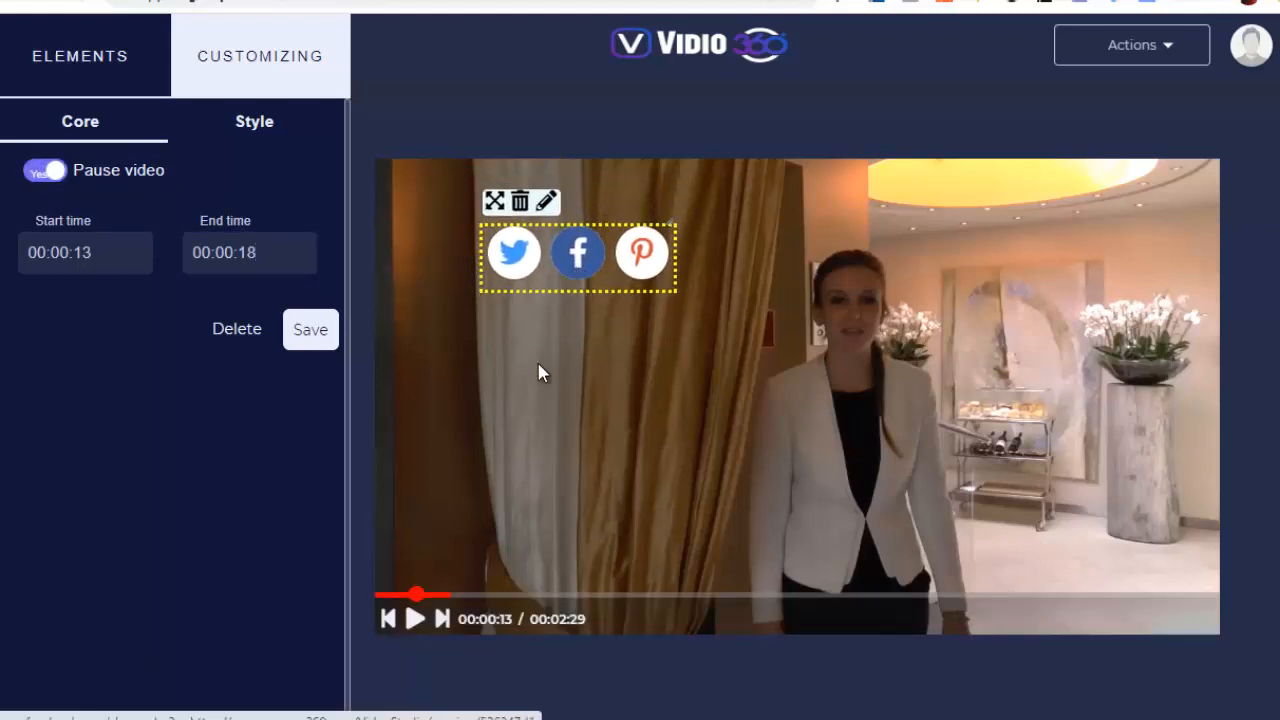
click(318, 333)
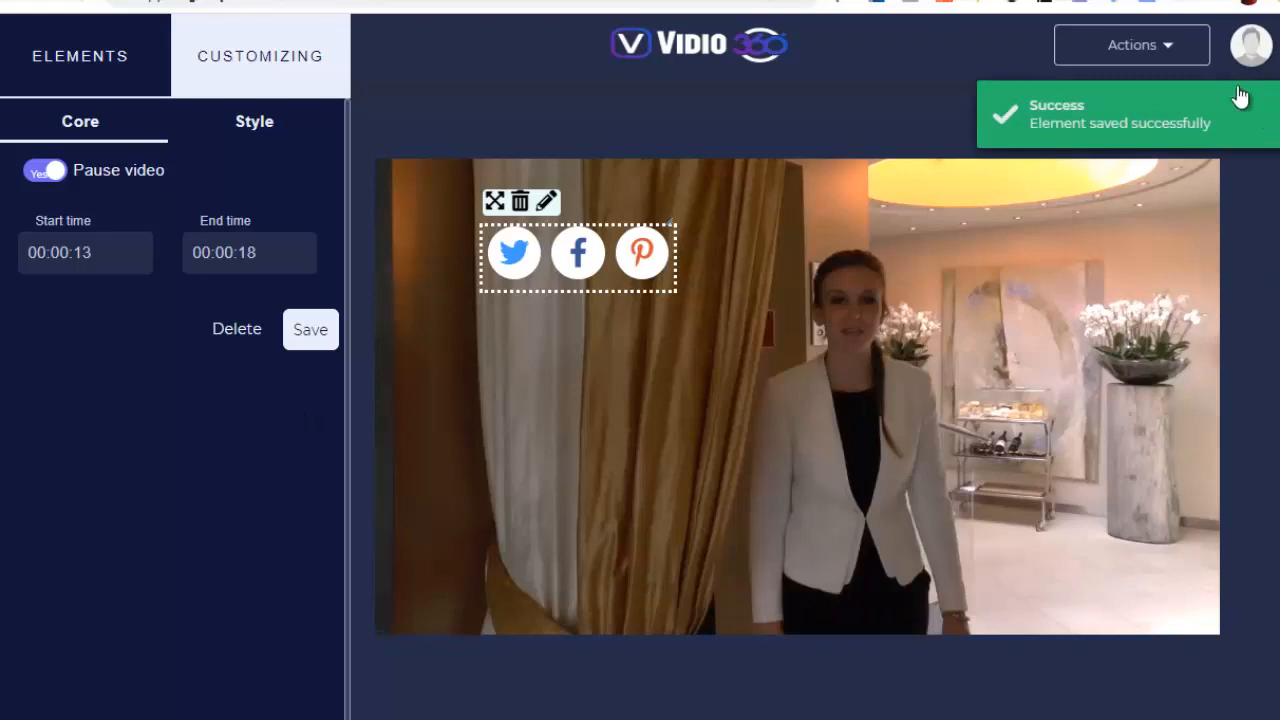
Open the video project's save and preview actions
click(1166, 52)
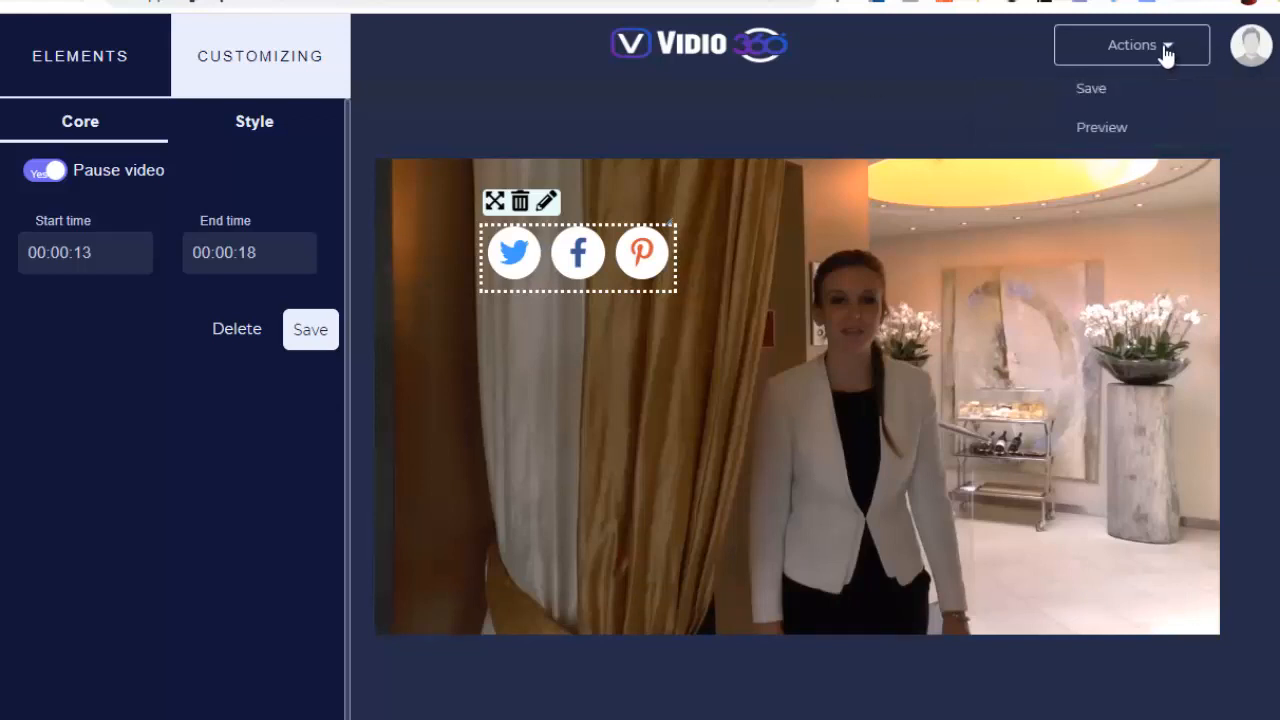